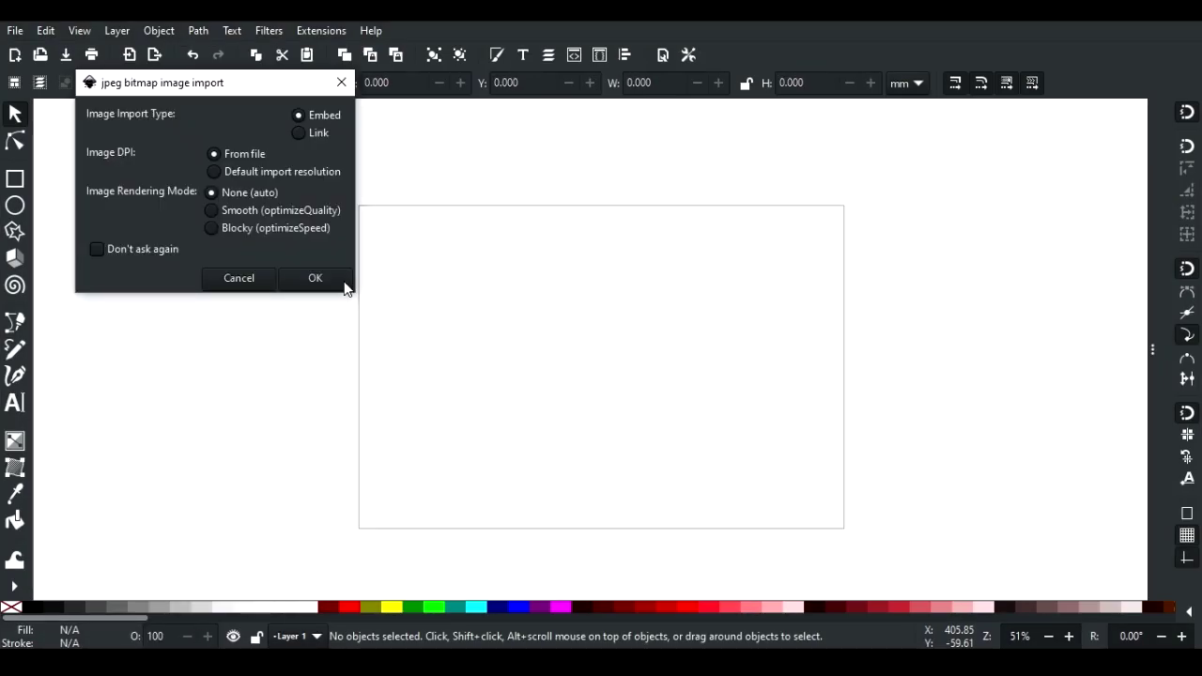
Import the rooster JPEG as an embedded image, then deselect it.
left_click_drag(260, 88, 630, 255)
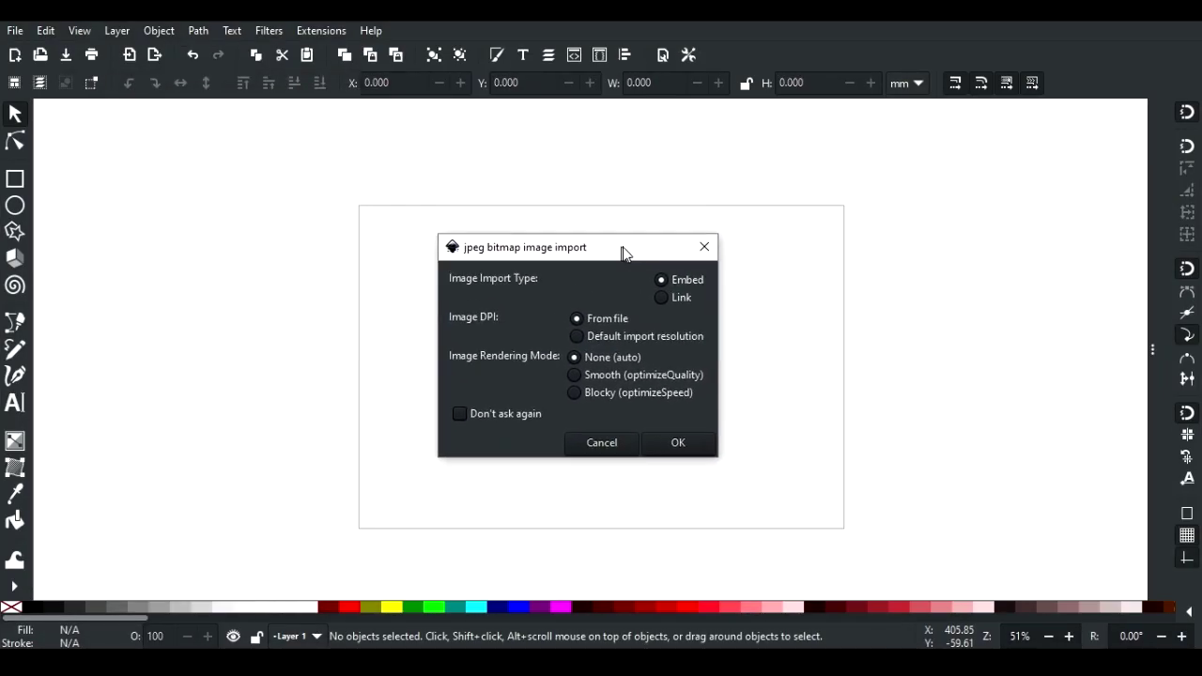
left_click(695, 437)
scroll(582, 427, "up", 1)
left_click(582, 158)
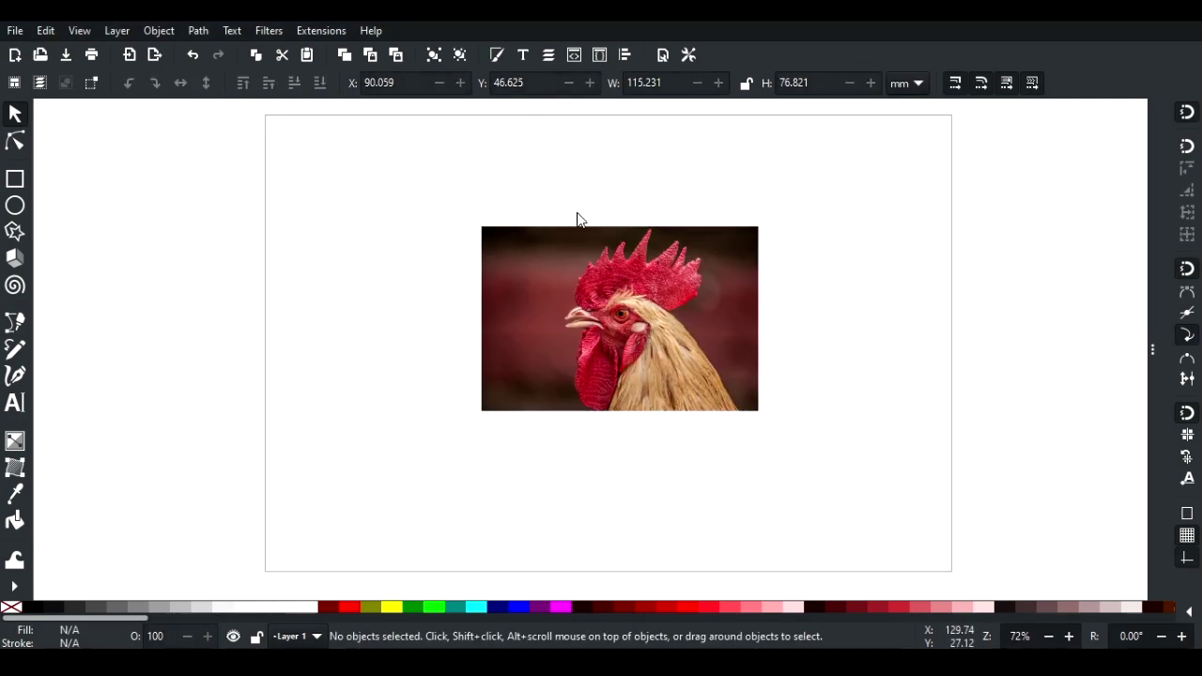
Set the page background colour to near-black in Document Properties.
left_click(16, 31)
left_click(103, 336)
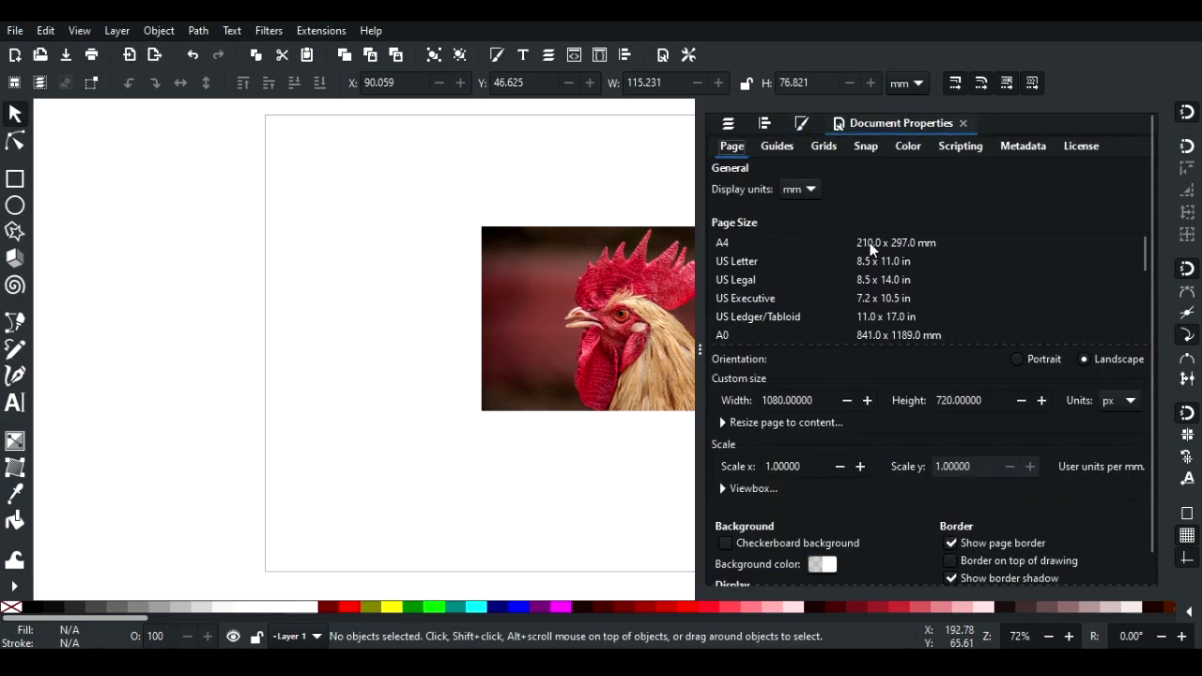
left_click(824, 566)
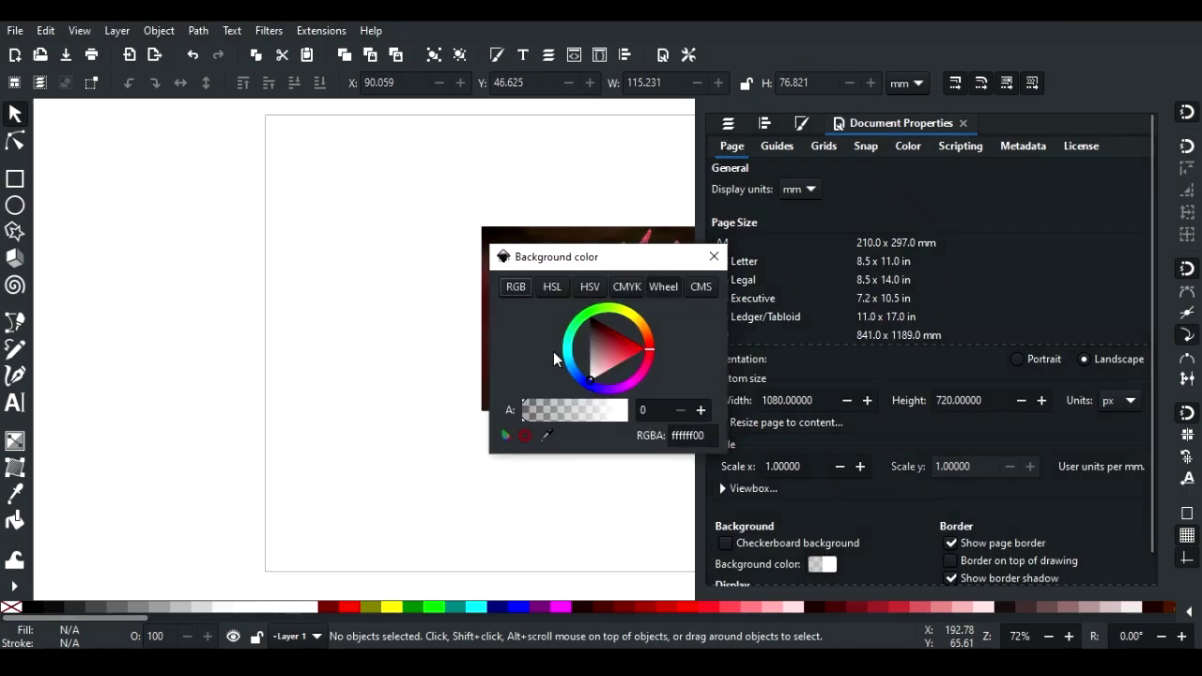
mouse_move(600, 349)
left_mouse_down()
mouse_move(551, 335)
mouse_move(547, 322)
left_mouse_up()
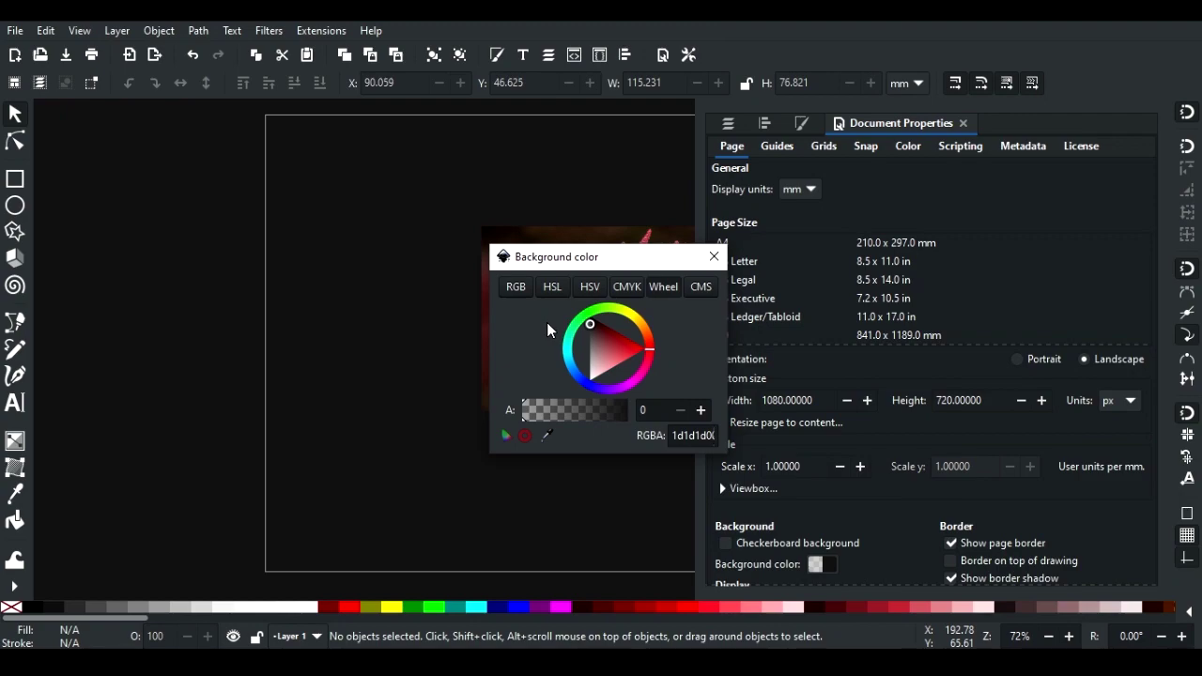
left_click(714, 256)
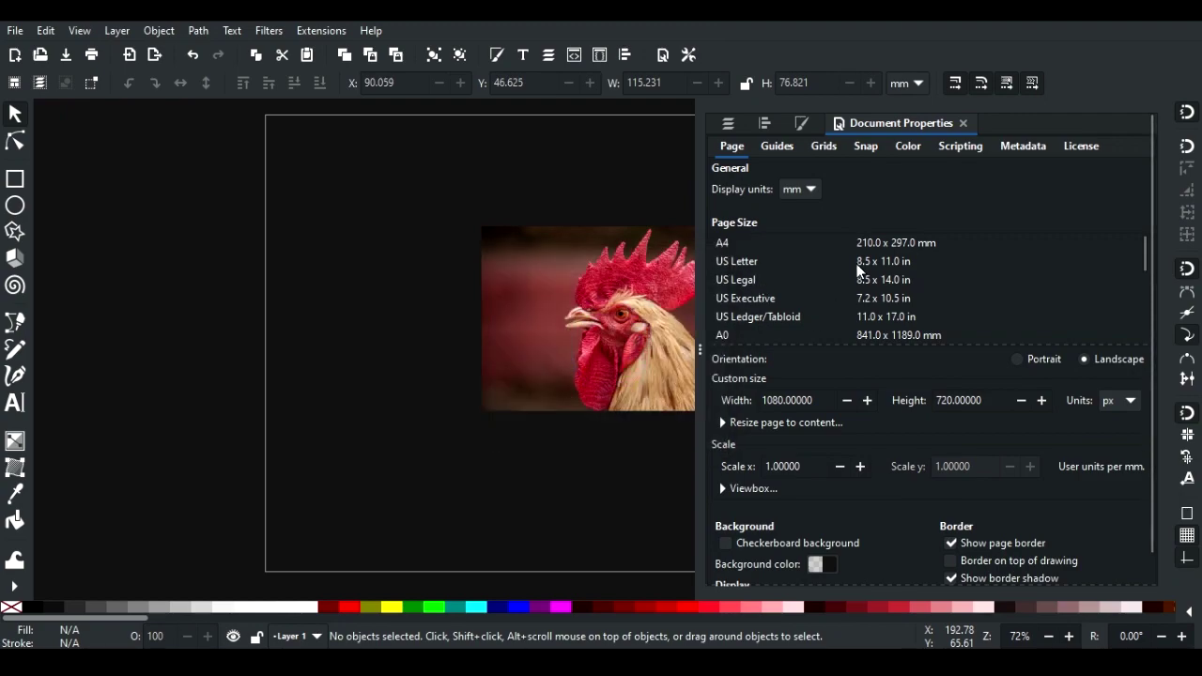
left_click(962, 127)
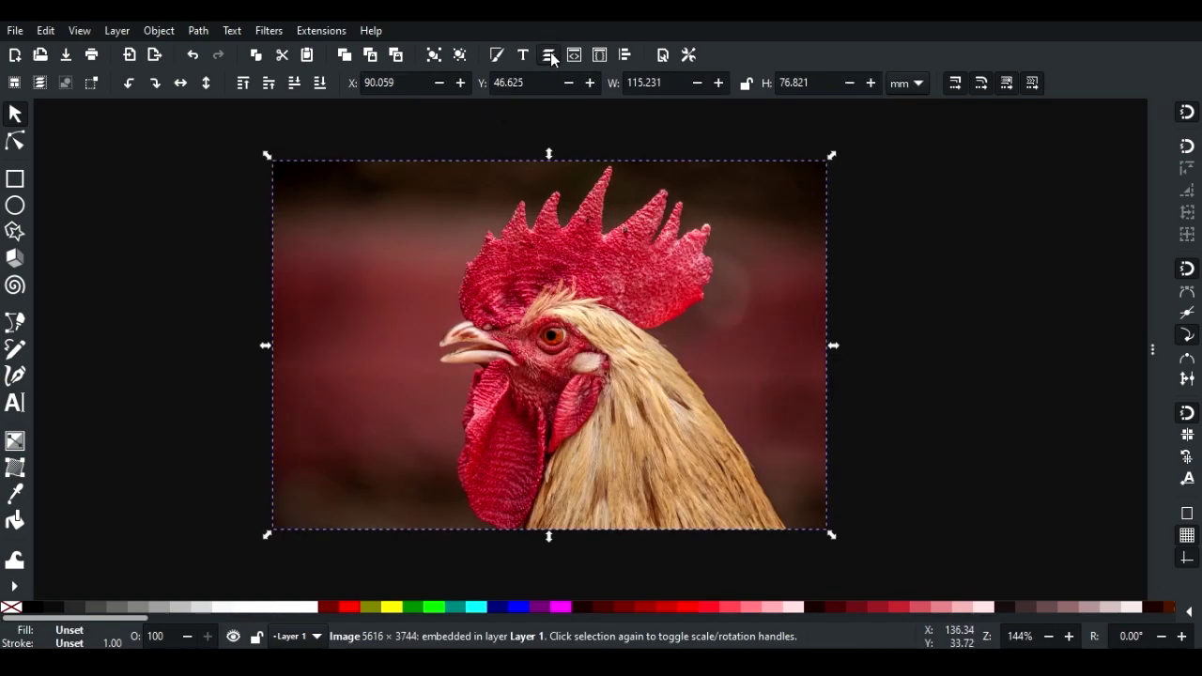
Lower Layer 1's opacity to about 43% and lock the layer.
left_click(550, 56)
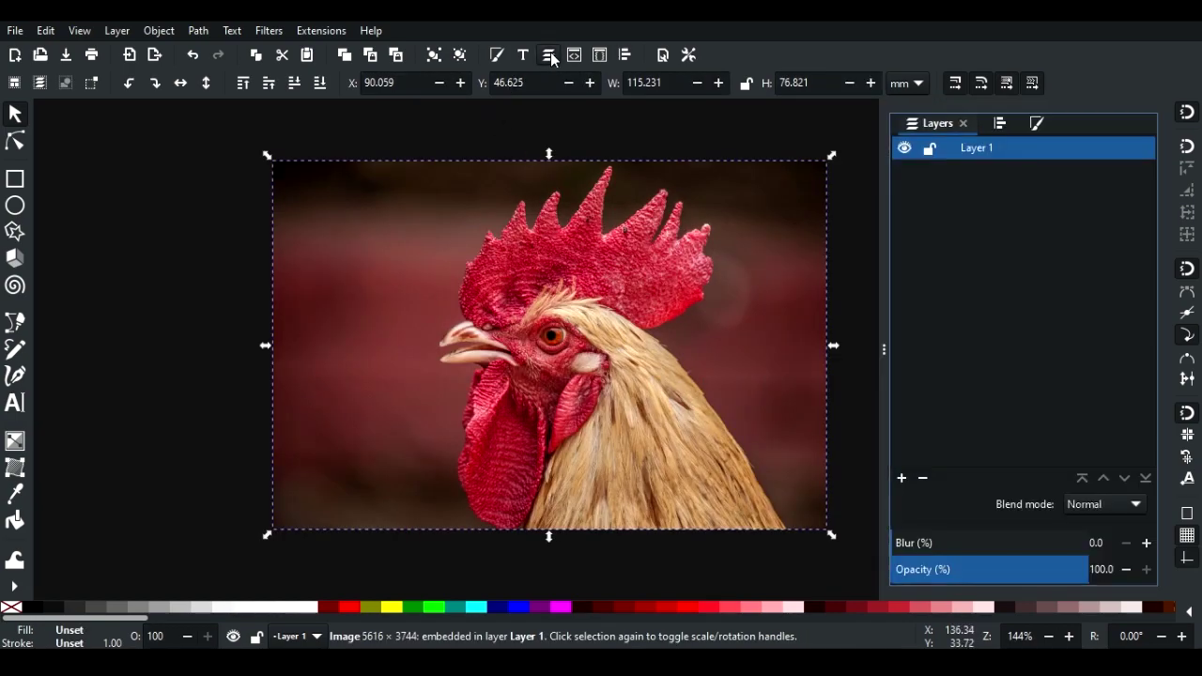
left_click(1031, 575)
left_click(971, 574)
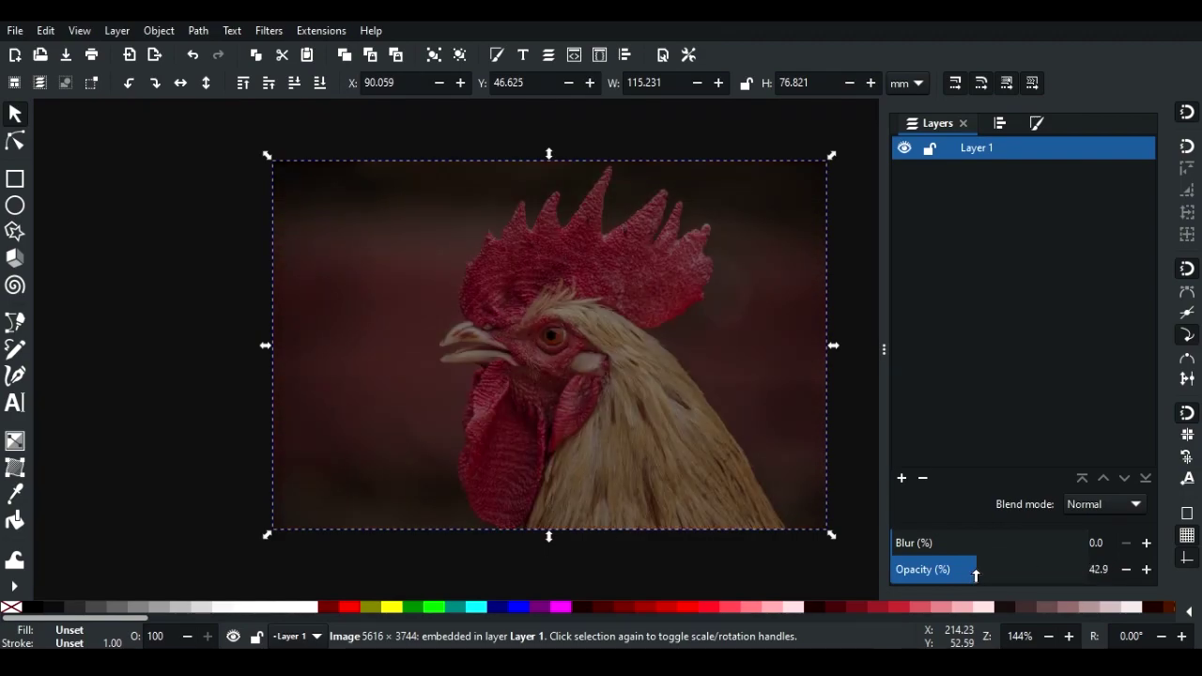
left_click(923, 149)
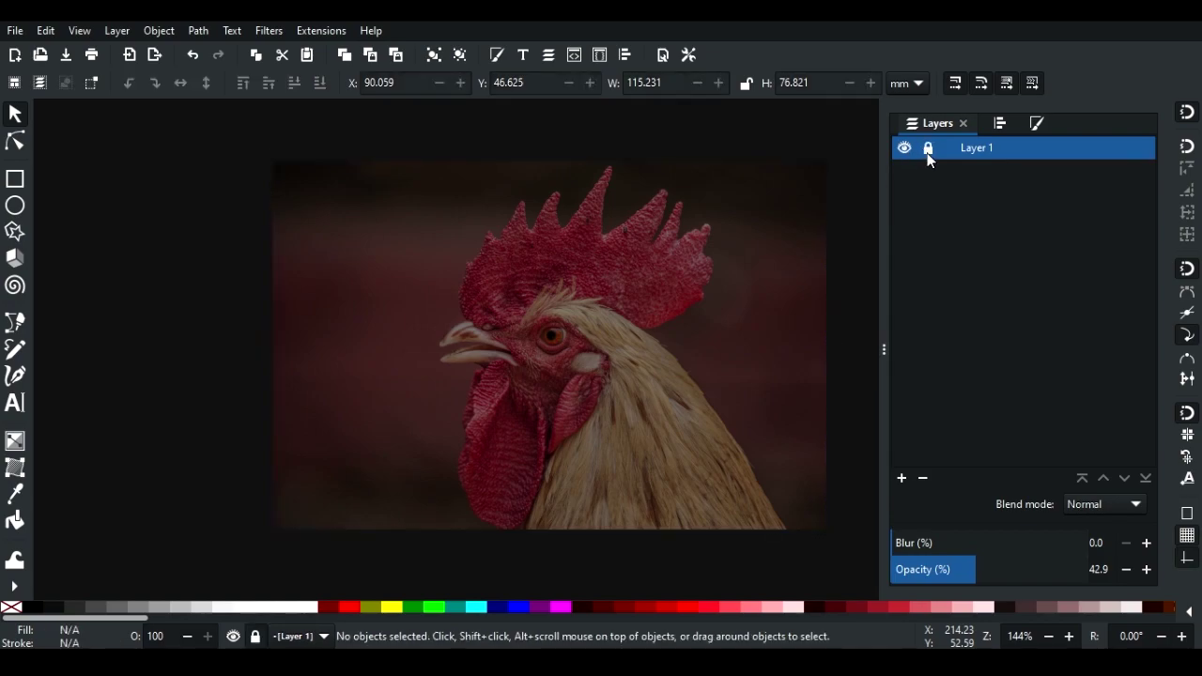
Create a layer named 'Logo Design' positioned above the current layer.
left_click(901, 479)
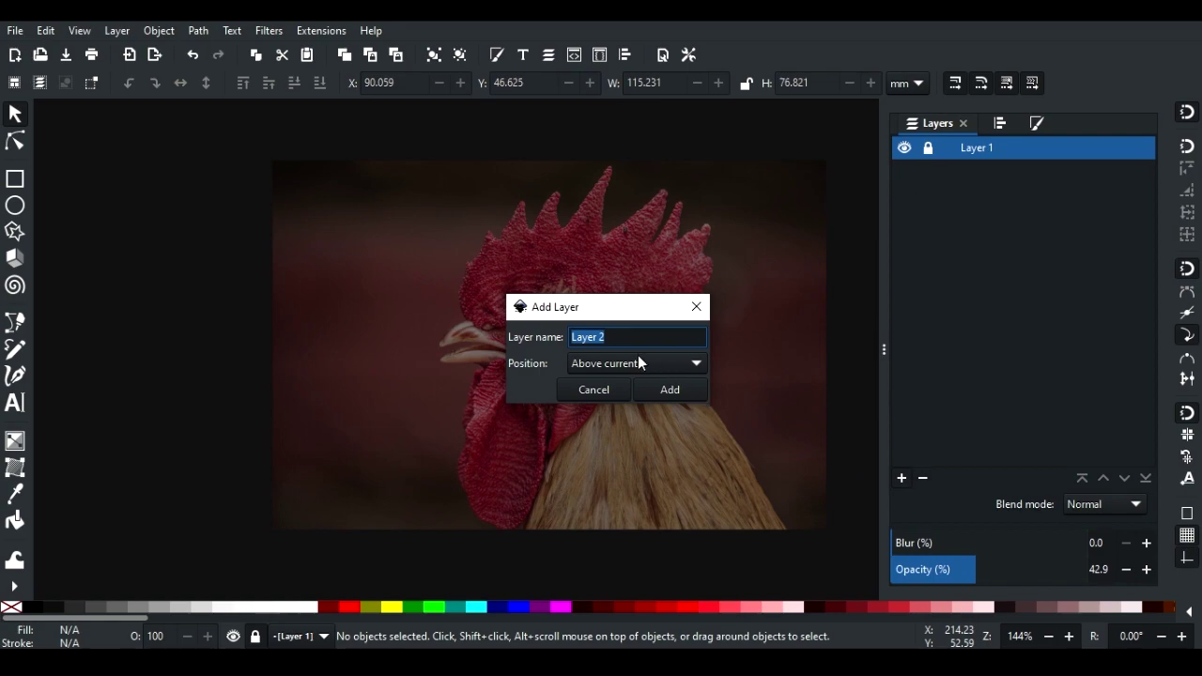
left_click(630, 337)
type("Logo Design")
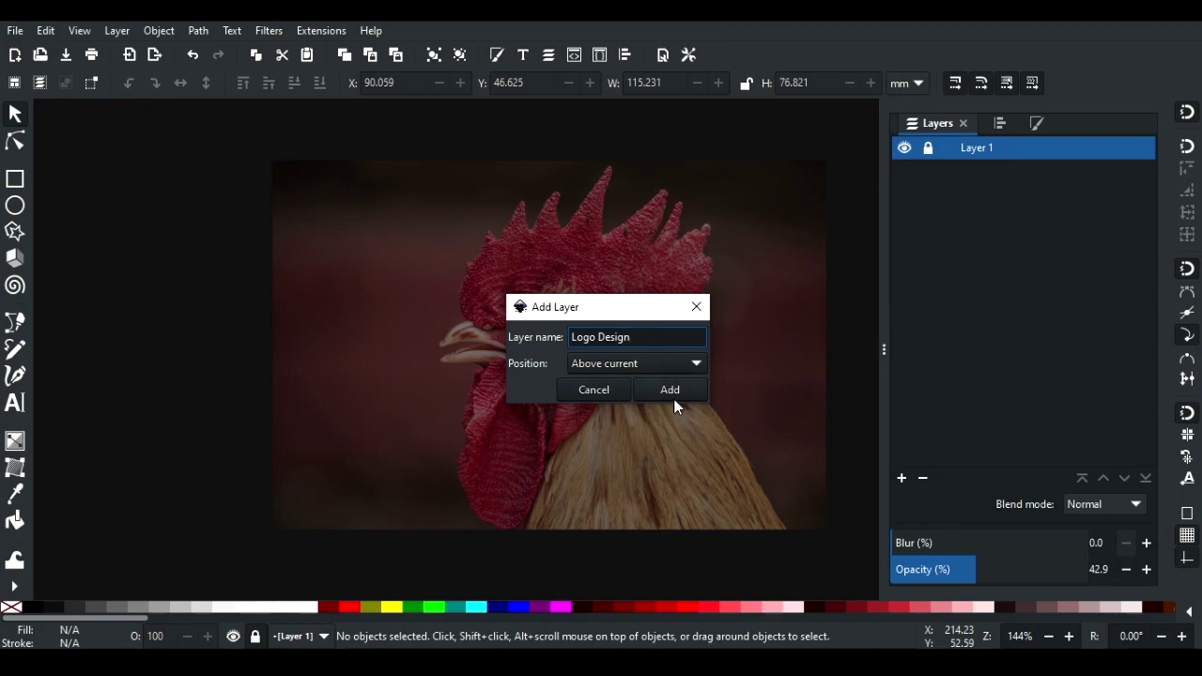
left_click(694, 362)
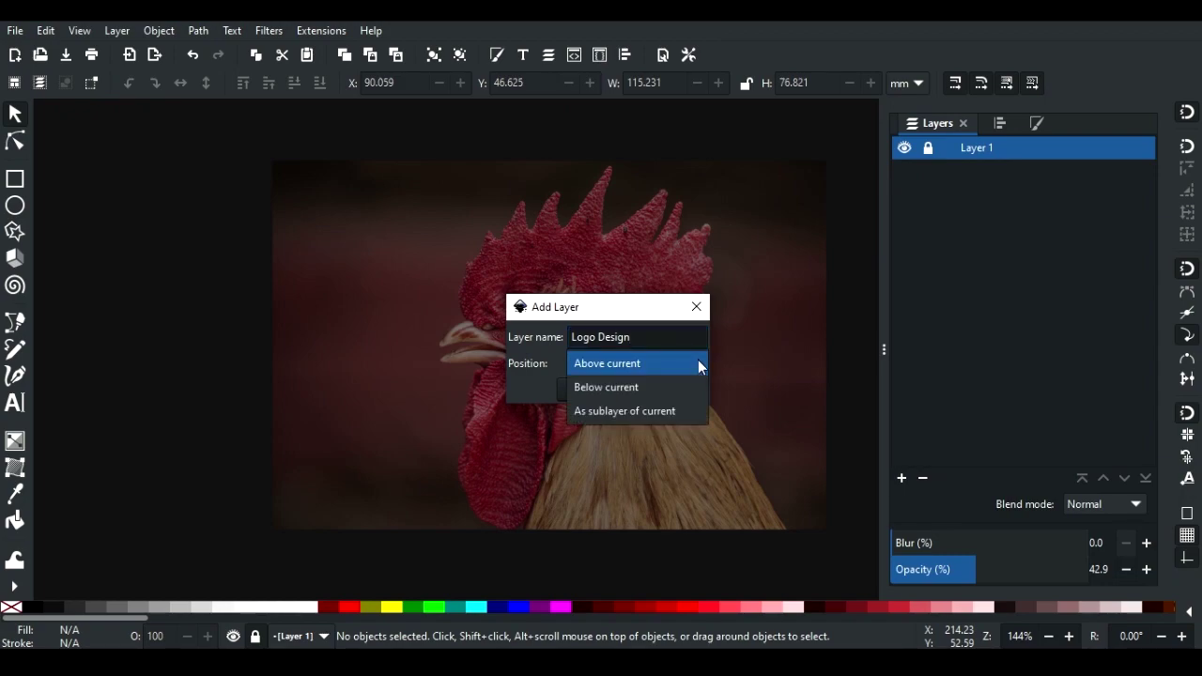
left_click(697, 363)
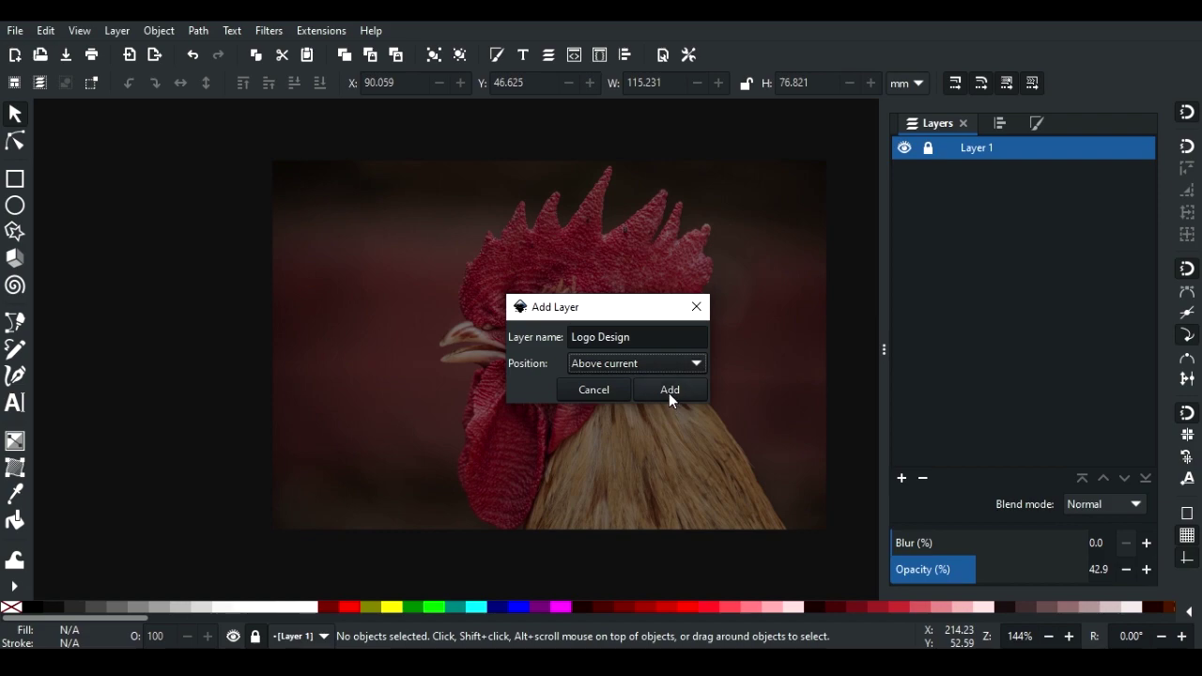
left_click(669, 395)
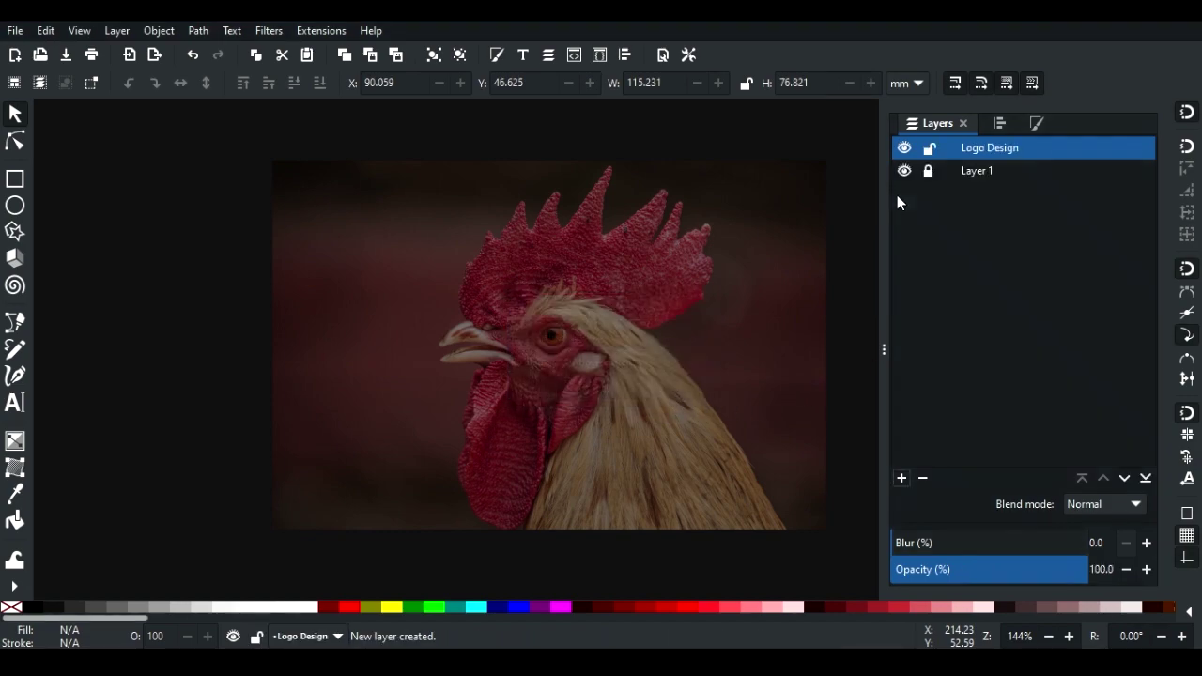
left_click(885, 354)
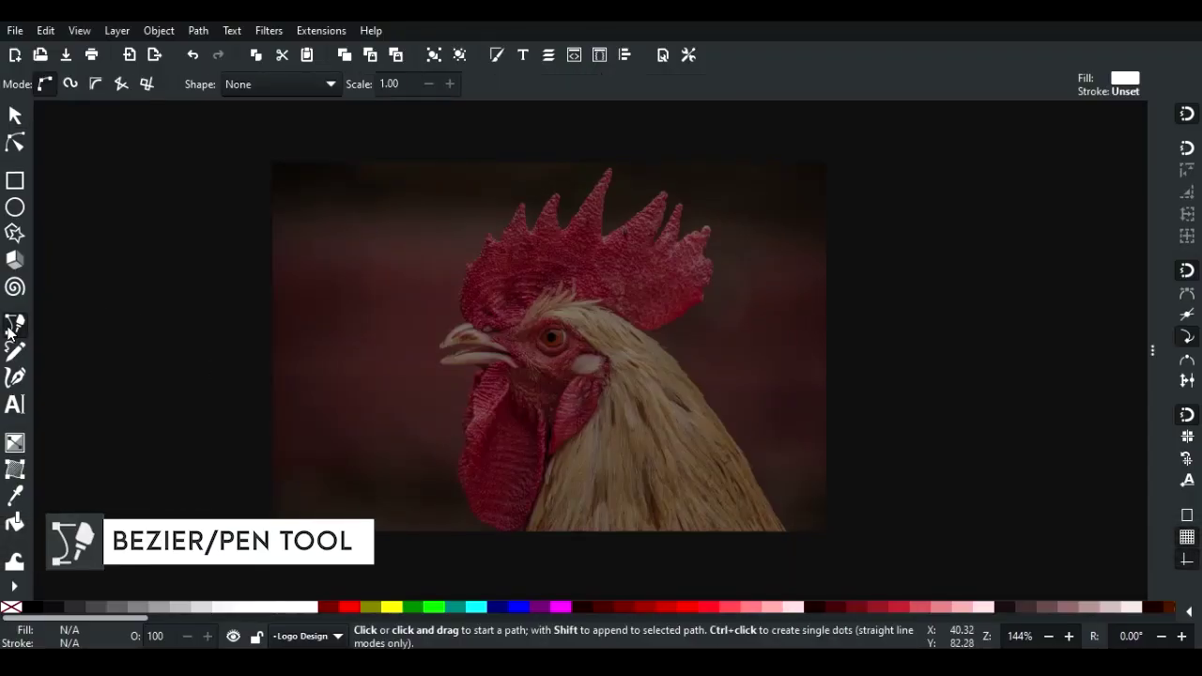
Trace the front of the comb and its spikes with curved and corner Bezier nodes.
scroll(407, 282, "up", 2)
left_click(399, 410)
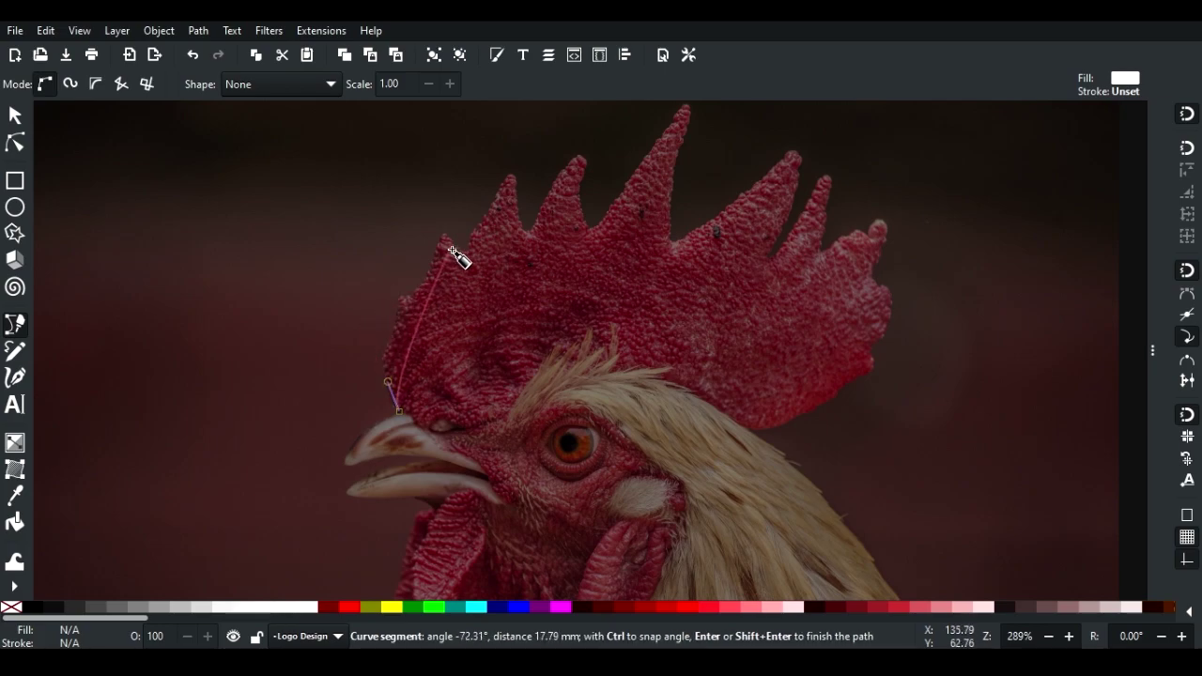
left_click_drag(461, 259, 579, 257)
key("ctrl")
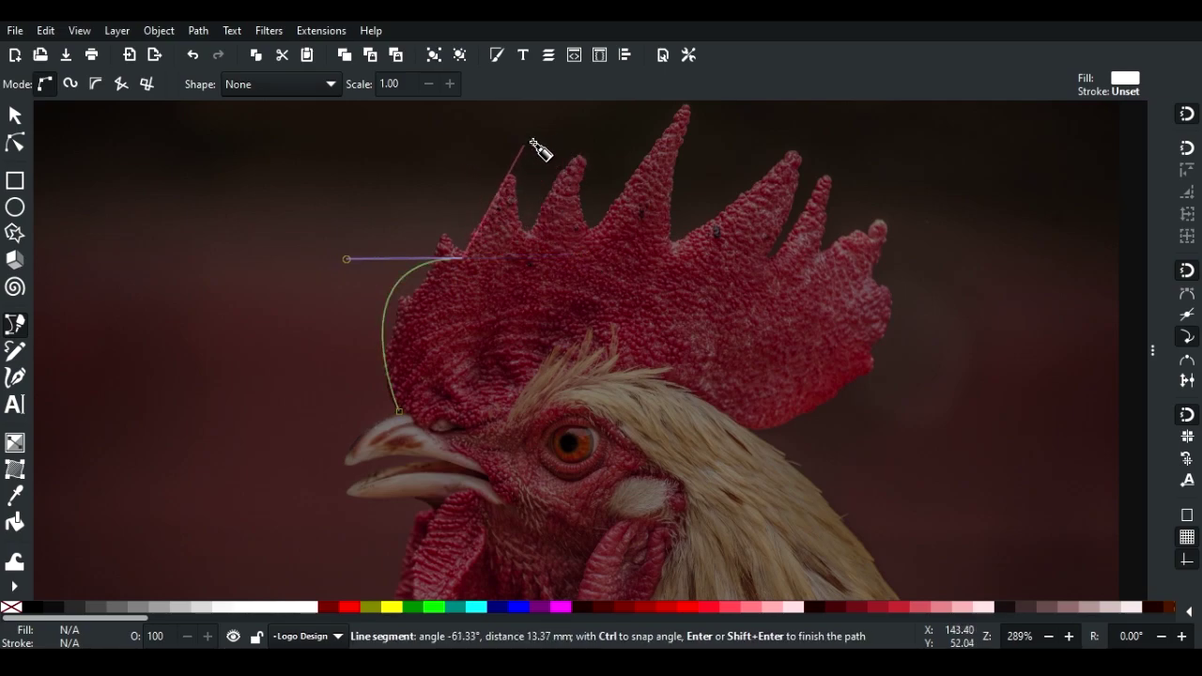
left_click_drag(549, 131, 607, 126)
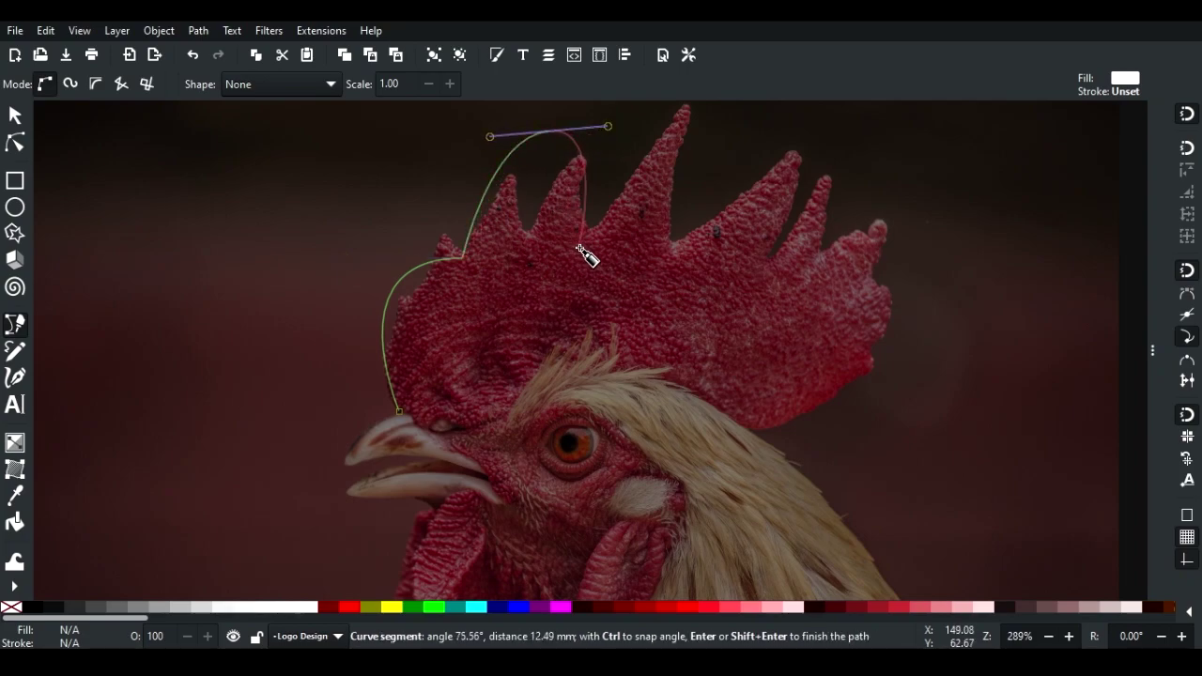
left_click_drag(592, 236, 634, 253)
left_click_drag(687, 116, 778, 113)
left_click(723, 237)
left_click_drag(860, 212, 917, 258)
left_click_drag(748, 427, 608, 450)
Continue the outline down the back of the neck through zigzag feather points.
key("minus")
key("minus")
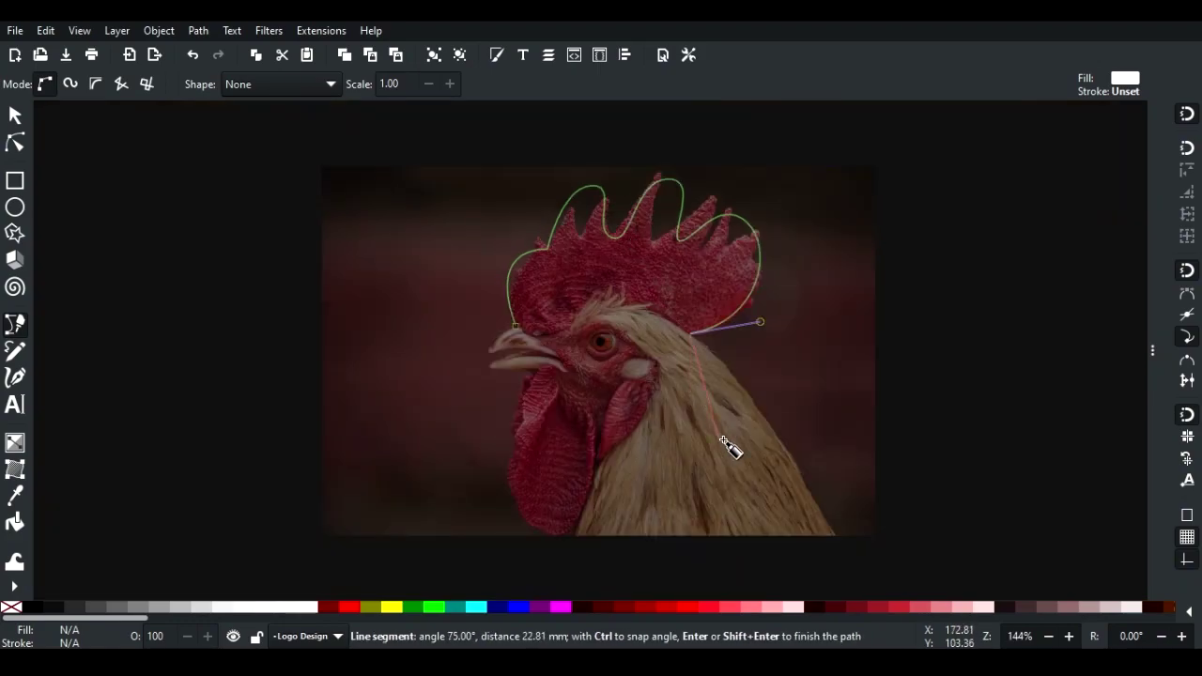
left_click(731, 372)
left_click_drag(794, 459, 813, 496)
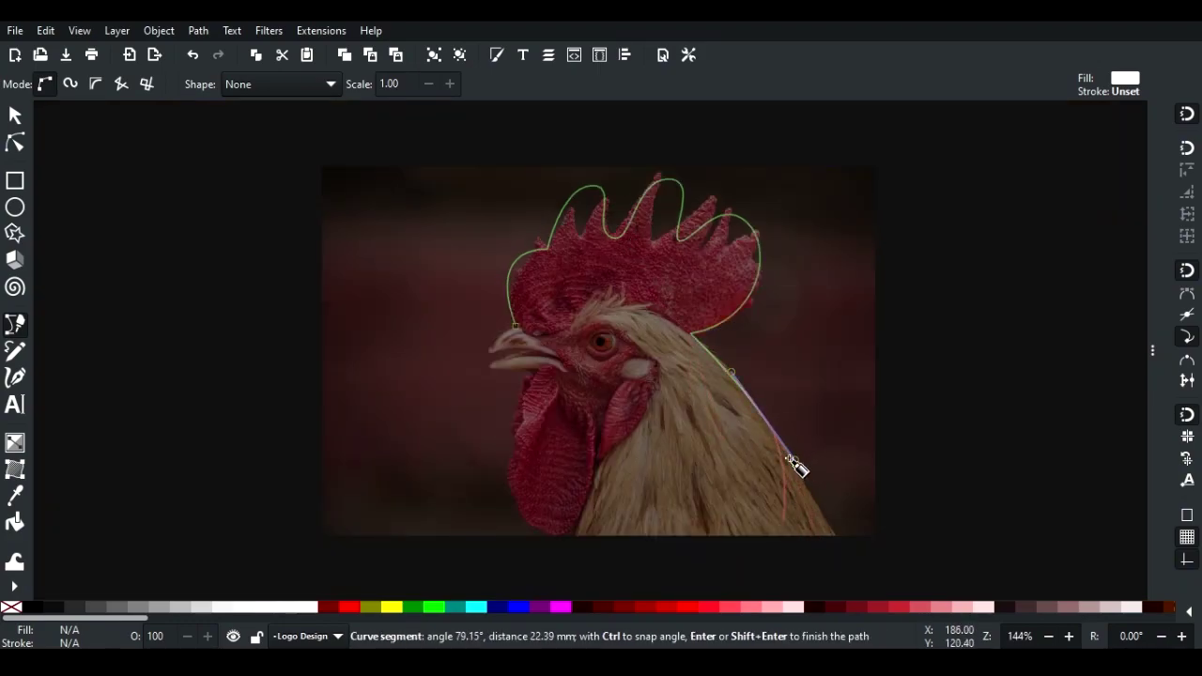
scroll(789, 432, "down", 2, "ctrl")
scroll(782, 460, "up", 2, "ctrl")
left_click(748, 511)
left_click(748, 446)
left_click(643, 547)
left_click(676, 460)
left_click(573, 527)
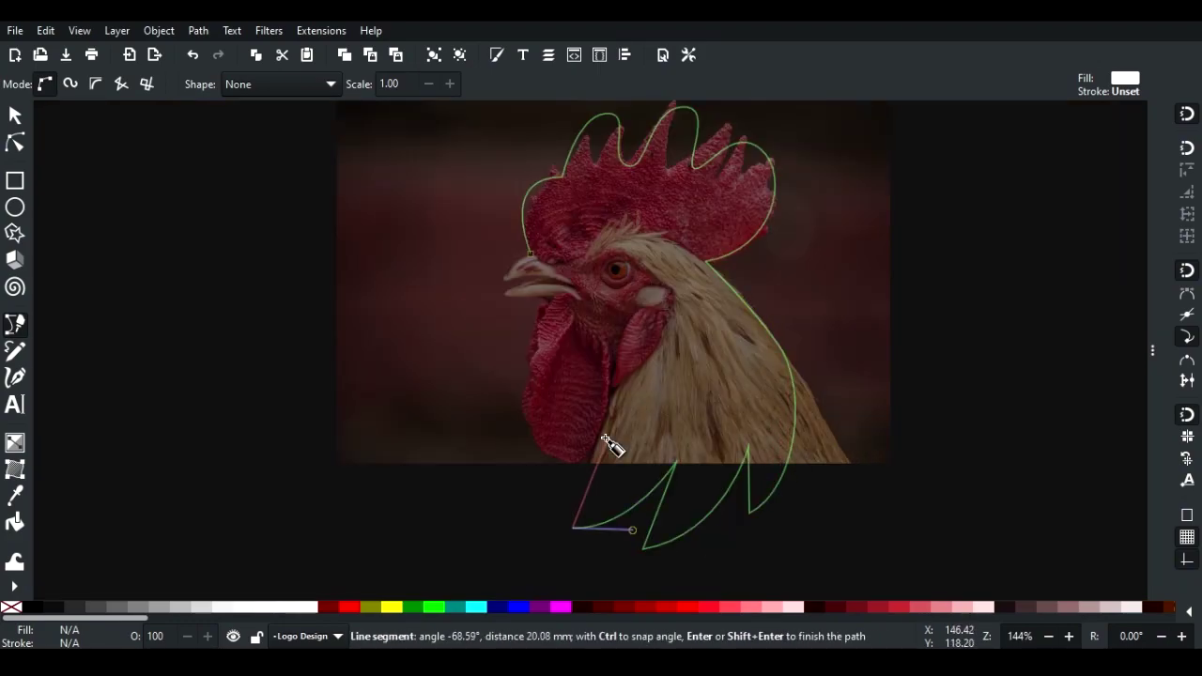
mouse_move(603, 481)
left_mouse_down()
mouse_move(606, 397)
mouse_move(594, 405)
left_mouse_up()
Trace under the wattle and along the beak, closing the path at its start node.
scroll(429, 437, "up", 2, "ctrl")
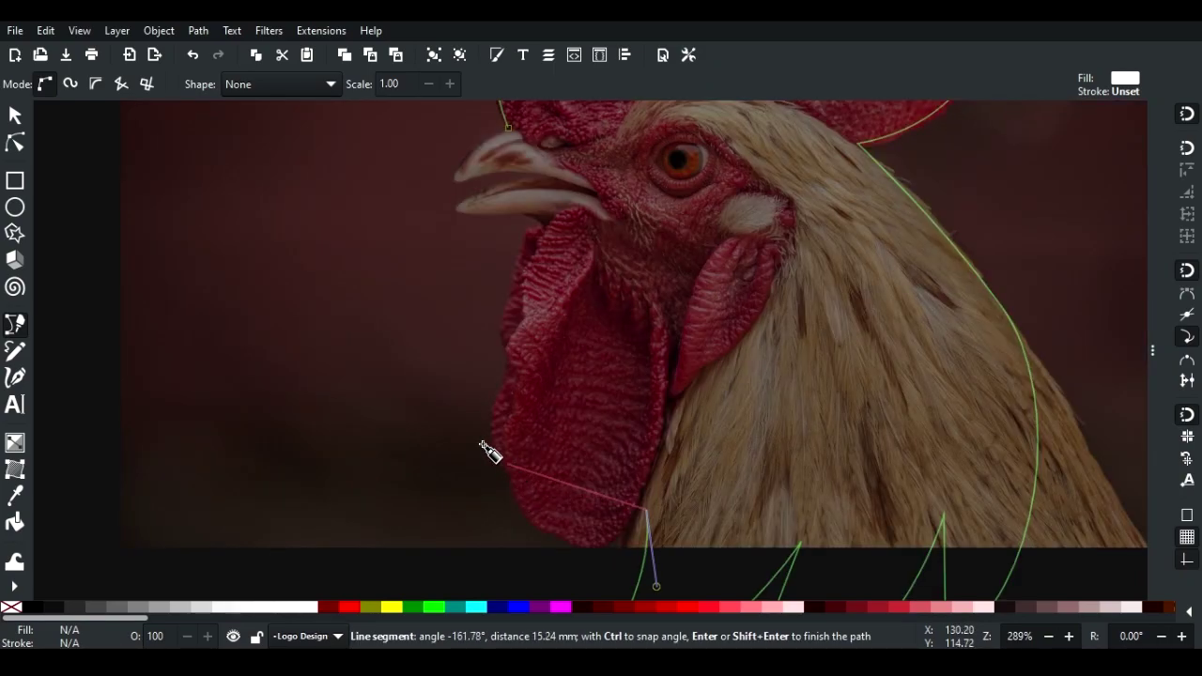
mouse_move(564, 532)
left_mouse_down()
mouse_move(455, 402)
mouse_move(453, 376)
left_mouse_up()
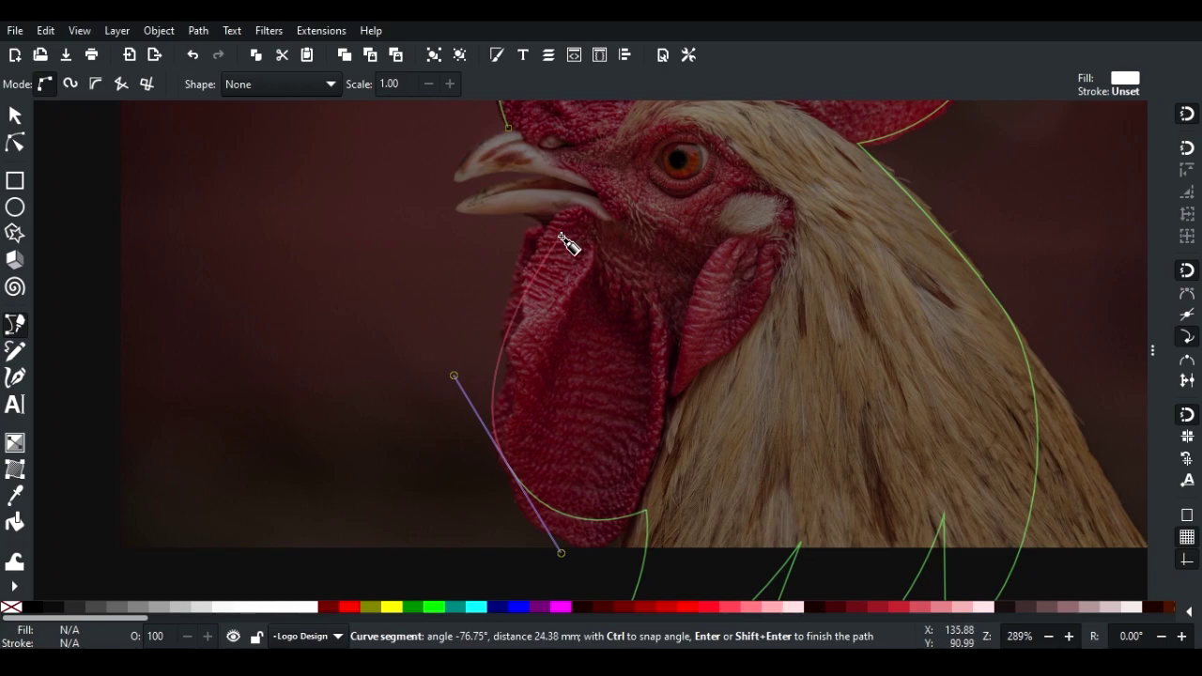
scroll(562, 231, "up", 2, "ctrl")
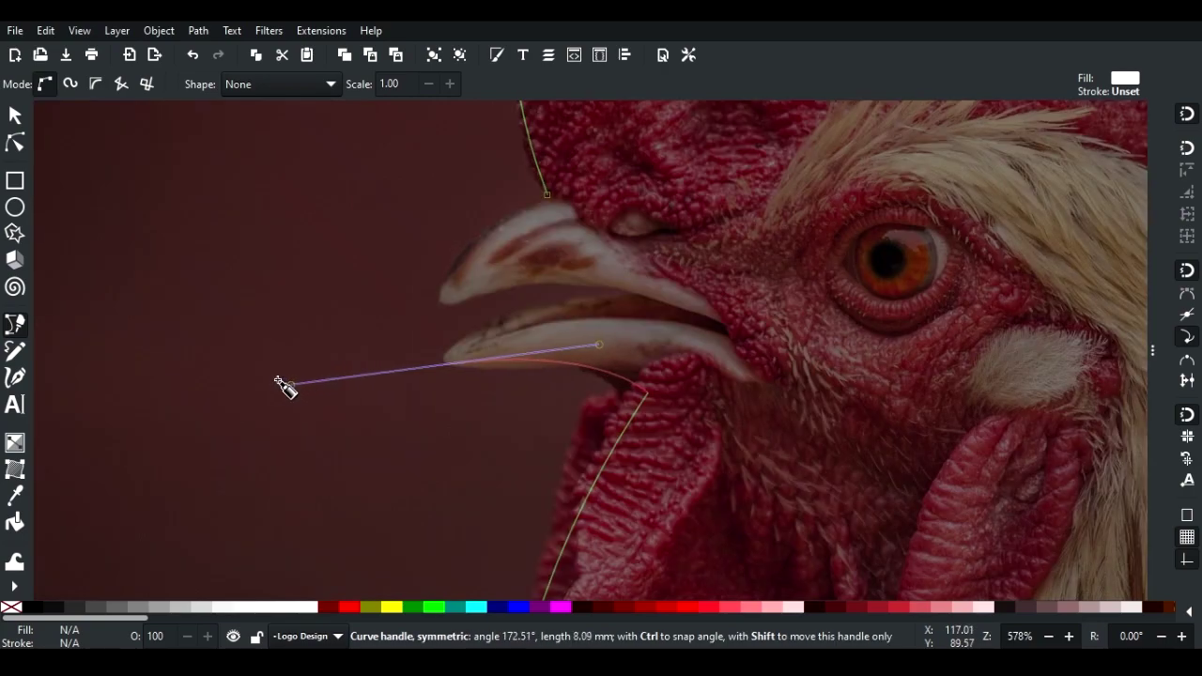
left_click_drag(617, 368, 271, 360)
key("BackSpace")
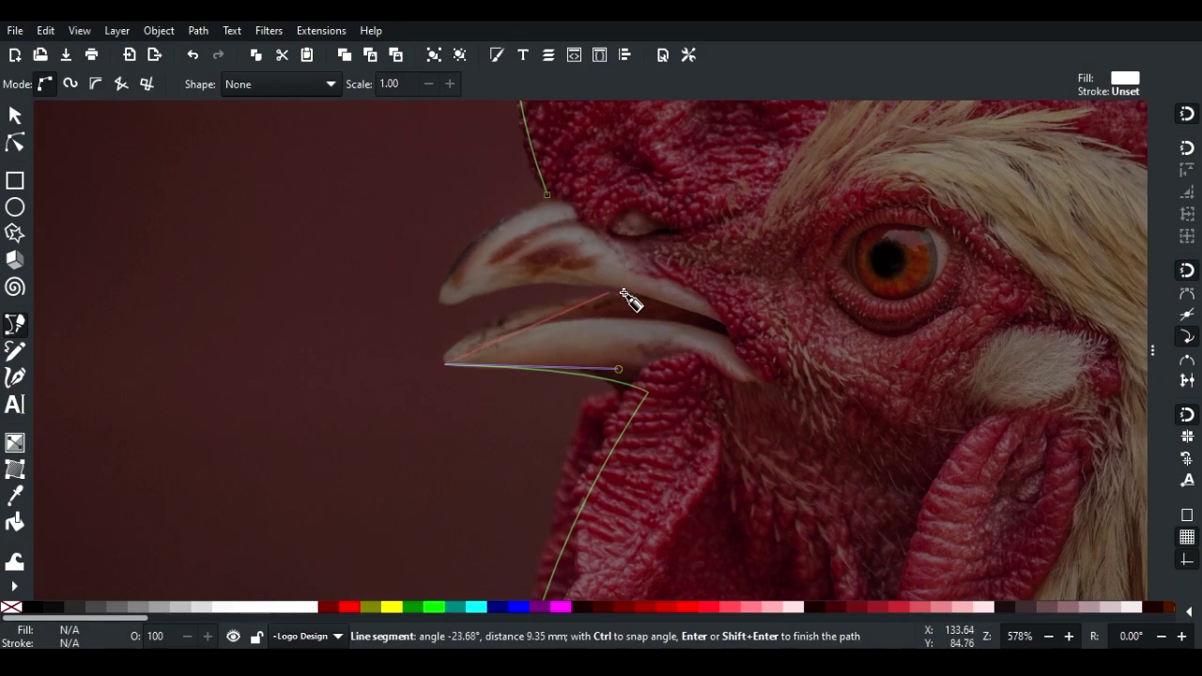
left_click(608, 292)
left_click_drag(438, 309, 526, 264)
mouse_move(549, 195)
left_mouse_down()
mouse_move(665, 158)
mouse_move(663, 176)
left_mouse_up()
scroll(582, 246, "down", 2)
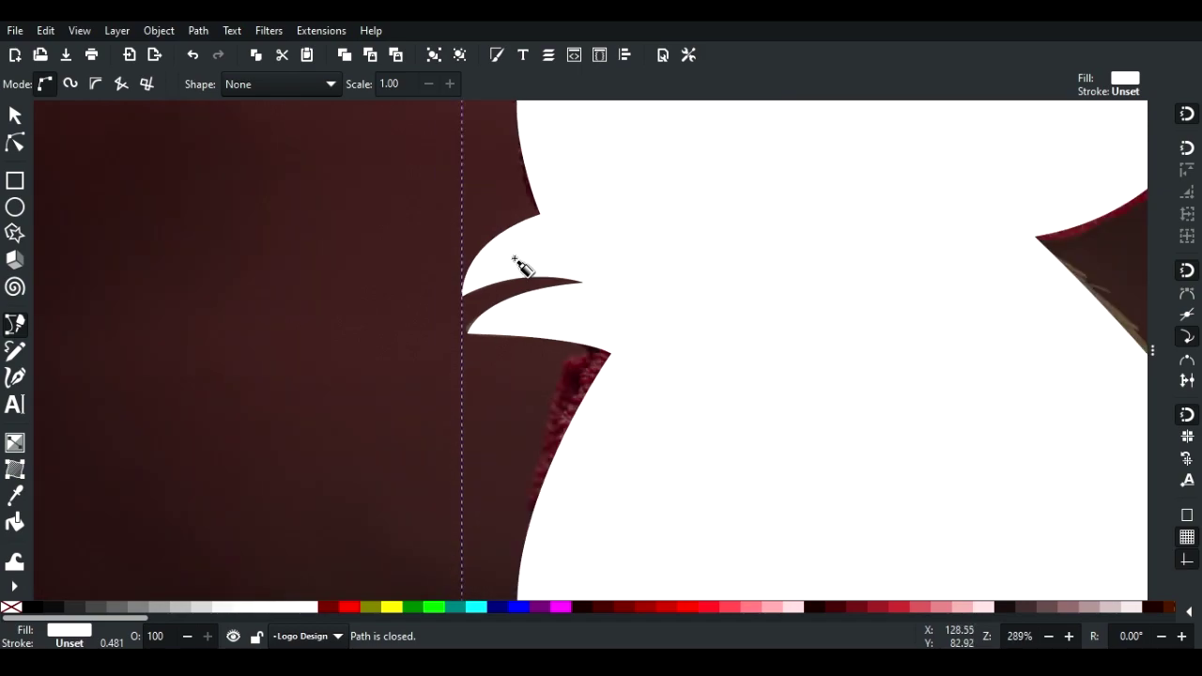
scroll(525, 263, "down", 2)
scroll(356, 270, "down", 1)
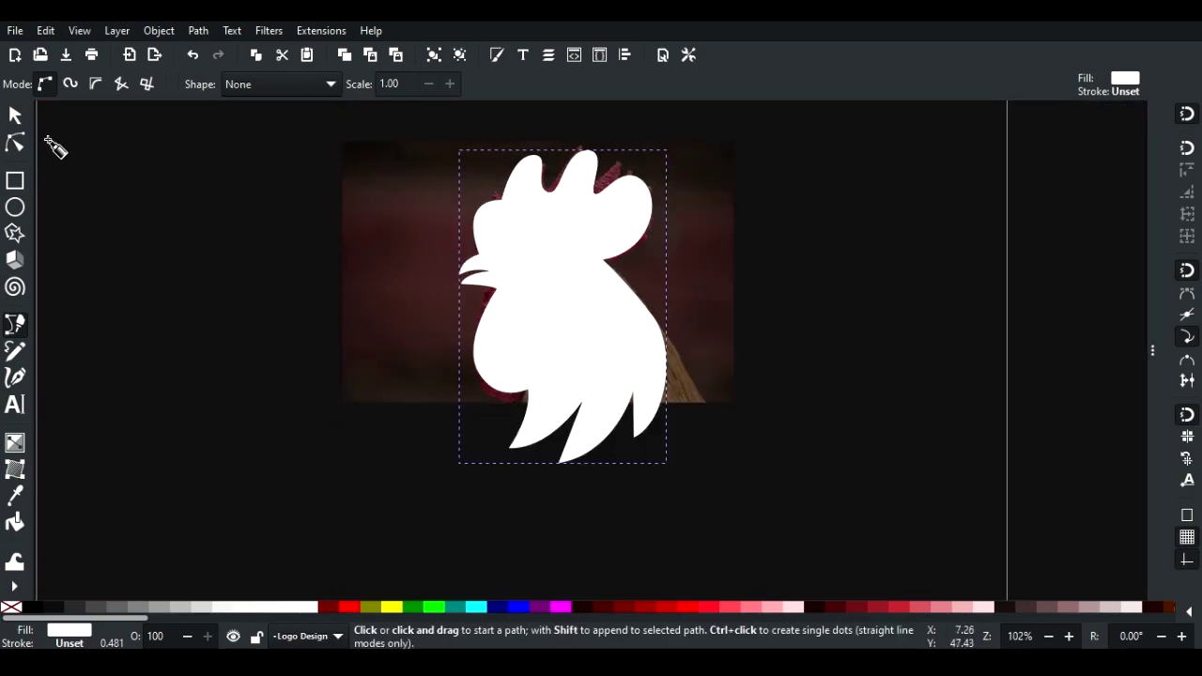
Set the rooster silhouette's fill to none, leaving only its white outline.
left_click(17, 116)
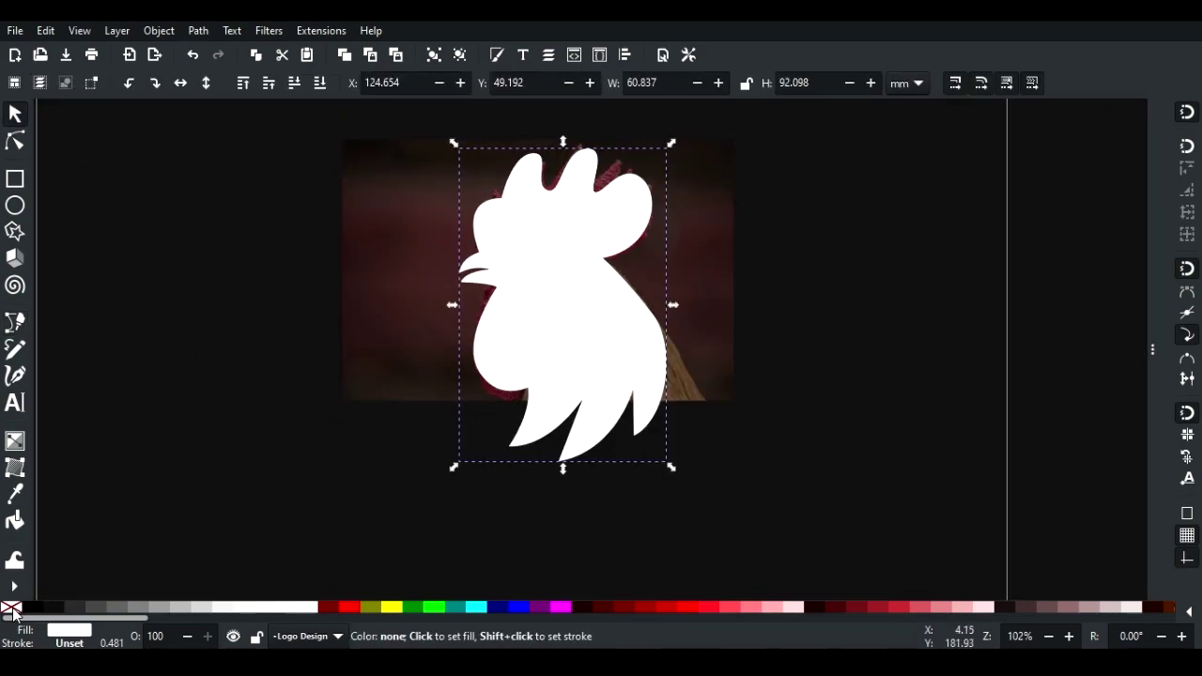
left_click(13, 608)
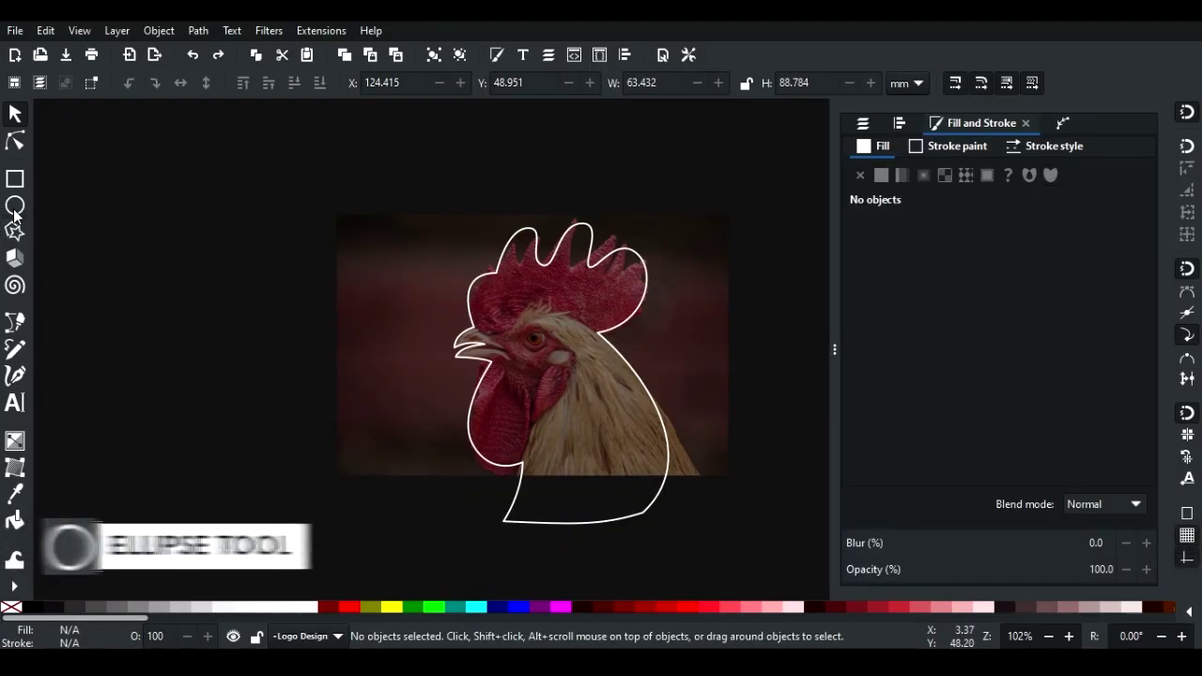
Draw a circle over the rooster head with no fill and a white stroke.
left_click(14, 206)
left_click_drag(391, 187, 697, 519)
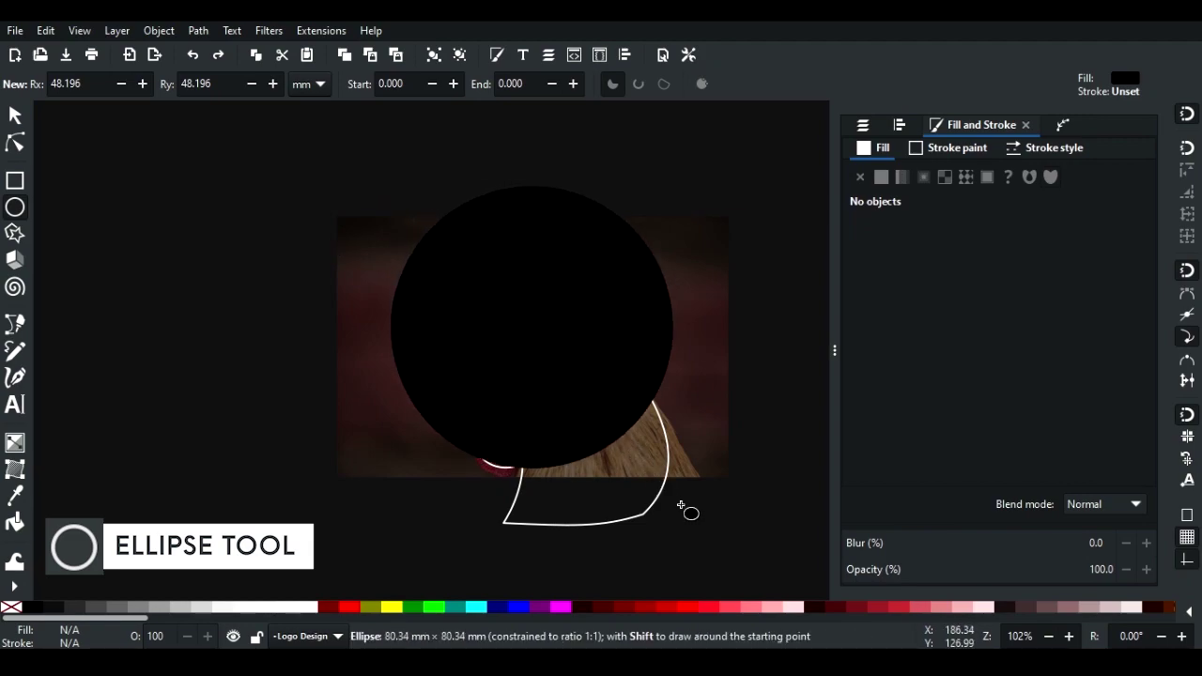
left_click(11, 607)
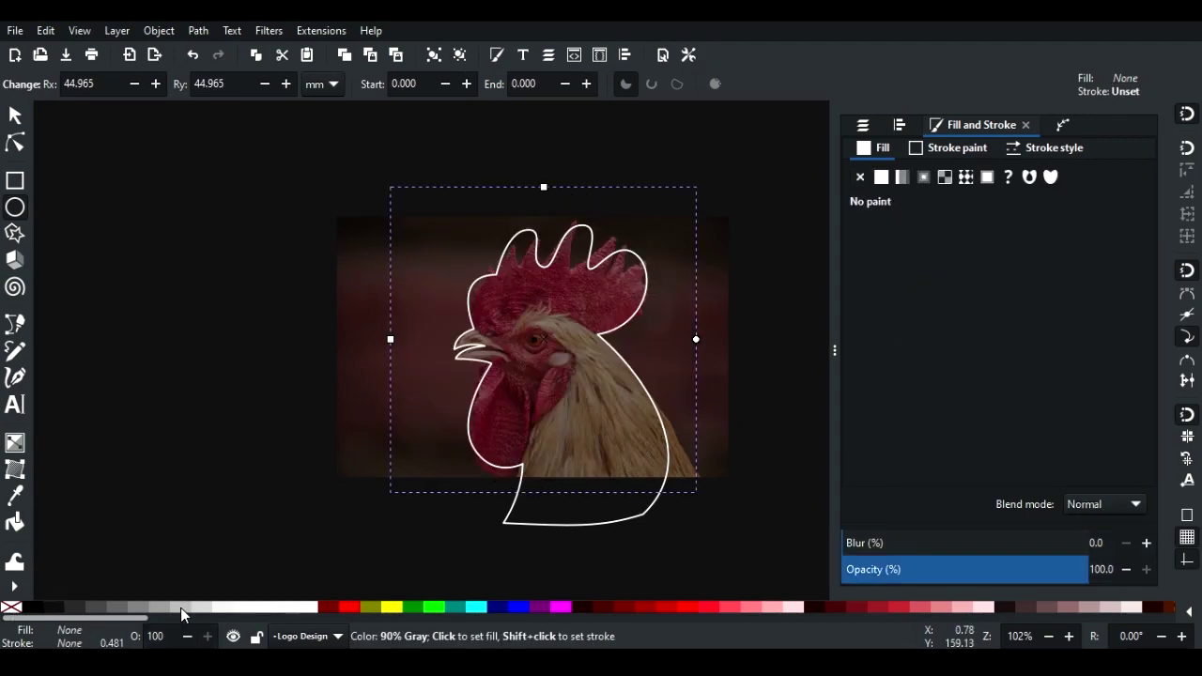
right_click(324, 607)
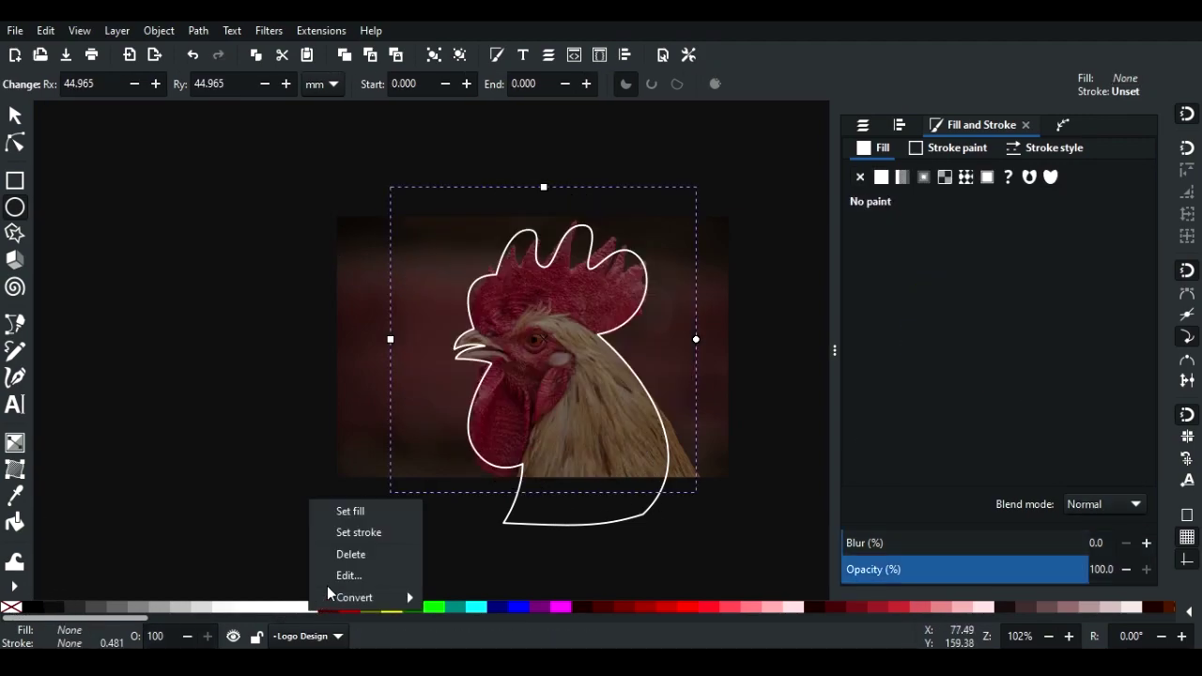
left_click(361, 532)
Duplicate the circle with Ctrl+D and nudge the copy to the left.
left_click(15, 116)
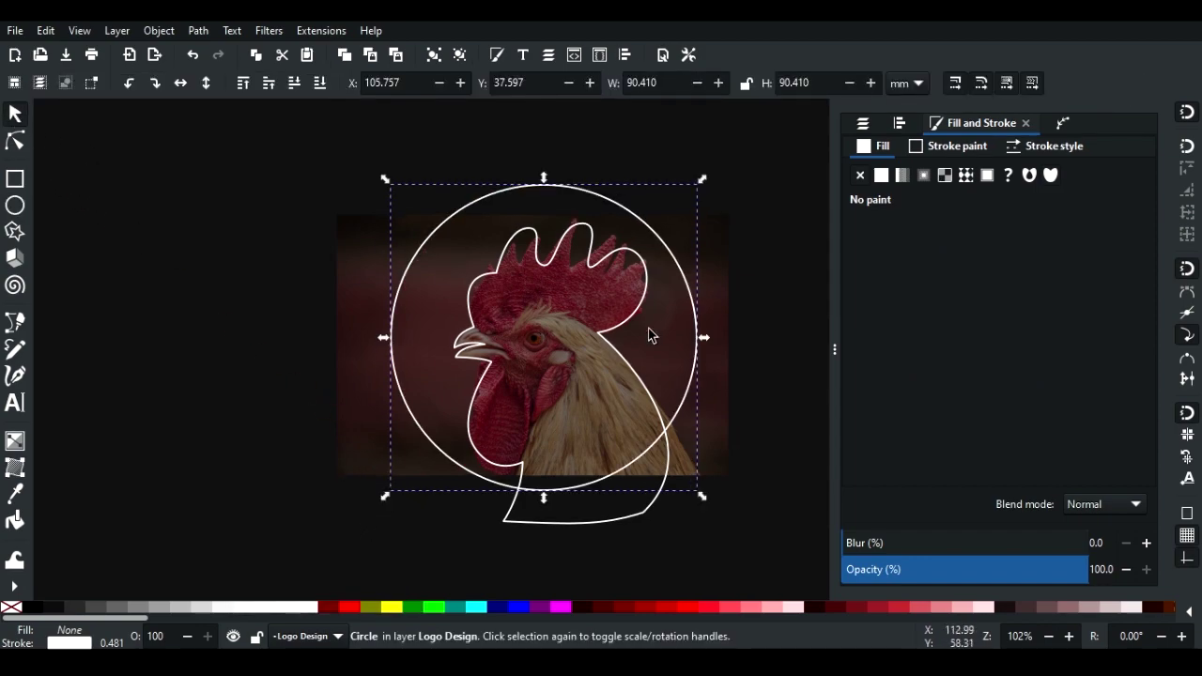
left_click(651, 507)
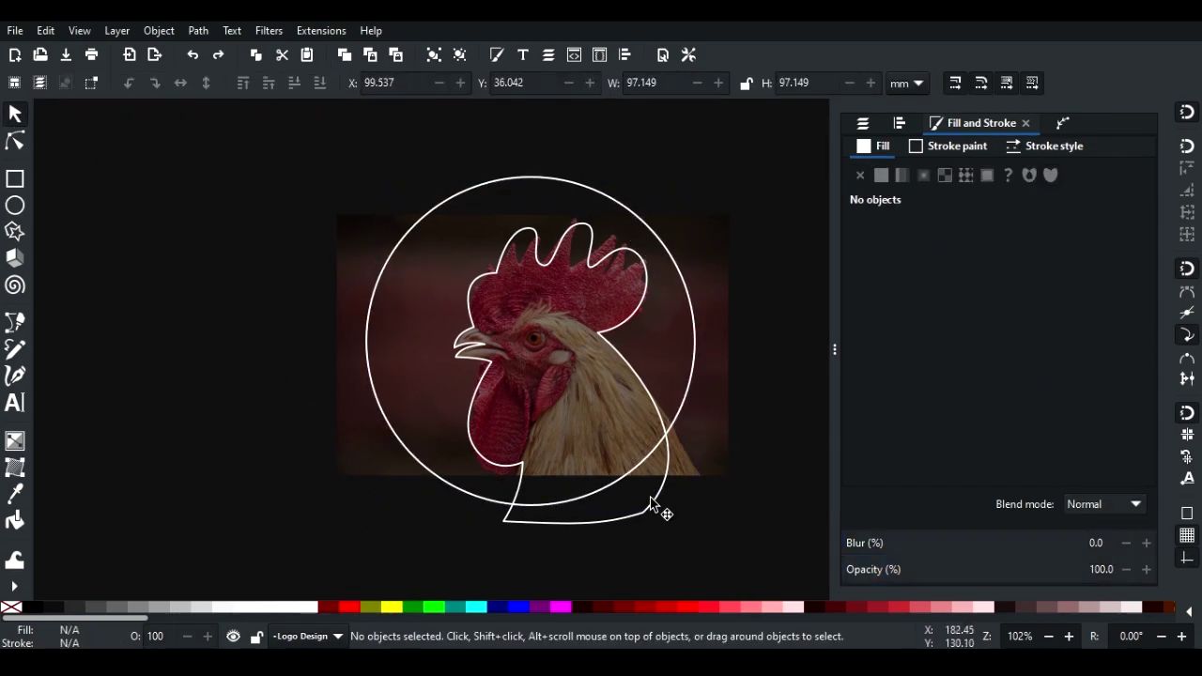
left_click(651, 507)
left_click_drag(657, 509, 617, 516)
key("Escape")
key("Escape")
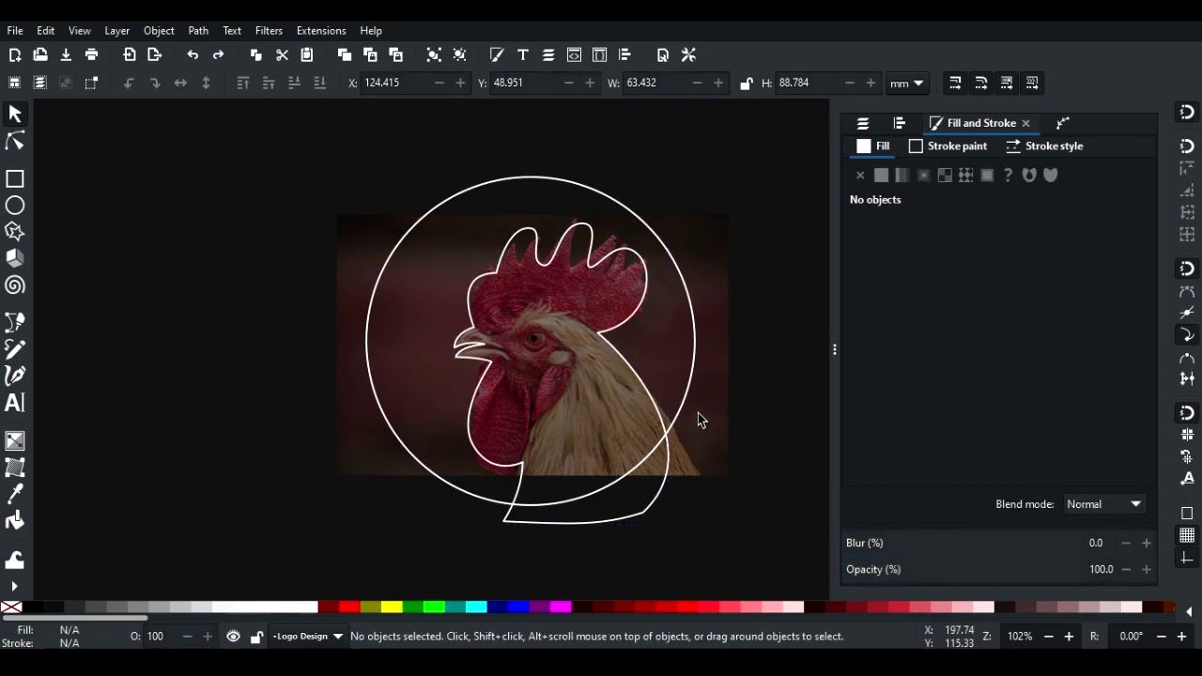
left_click(685, 394)
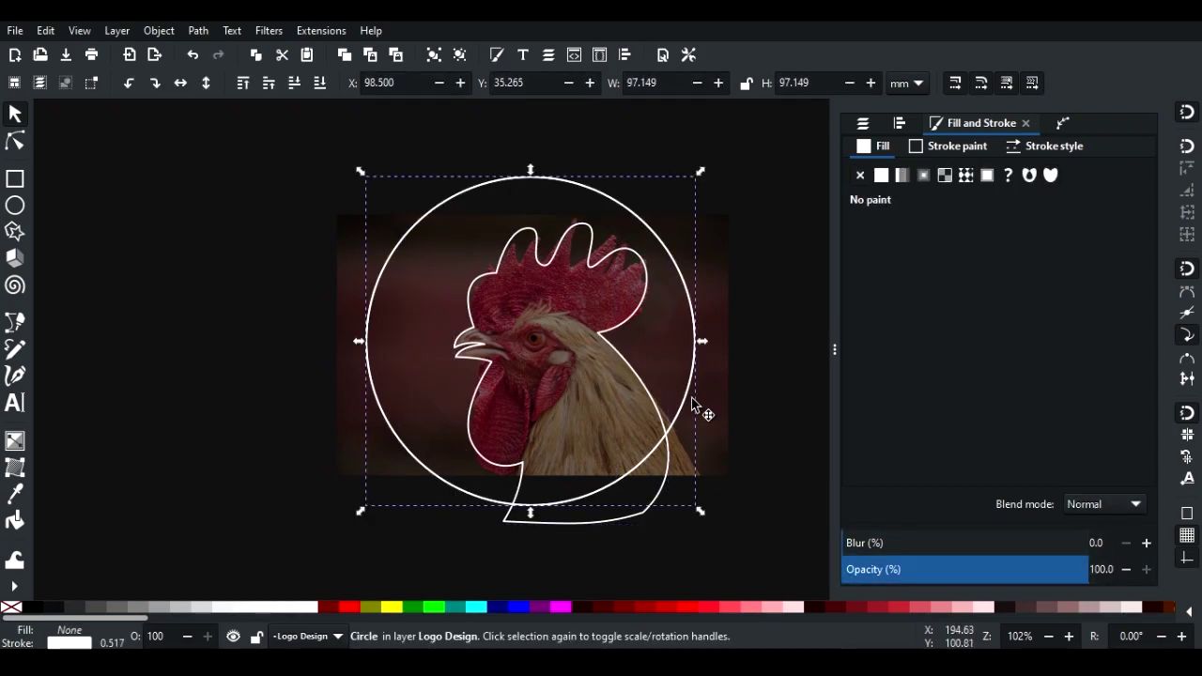
key("ctrl+d")
key("Left")
key("Left")
key("Left")
key("Left")
key("Left")
key("Left")
key("Left")
key("Left")
key("Left")
key("shift+Left")
key("shift+Left")
key("shift+Left")
key("shift+Left")
key("shift+Left")
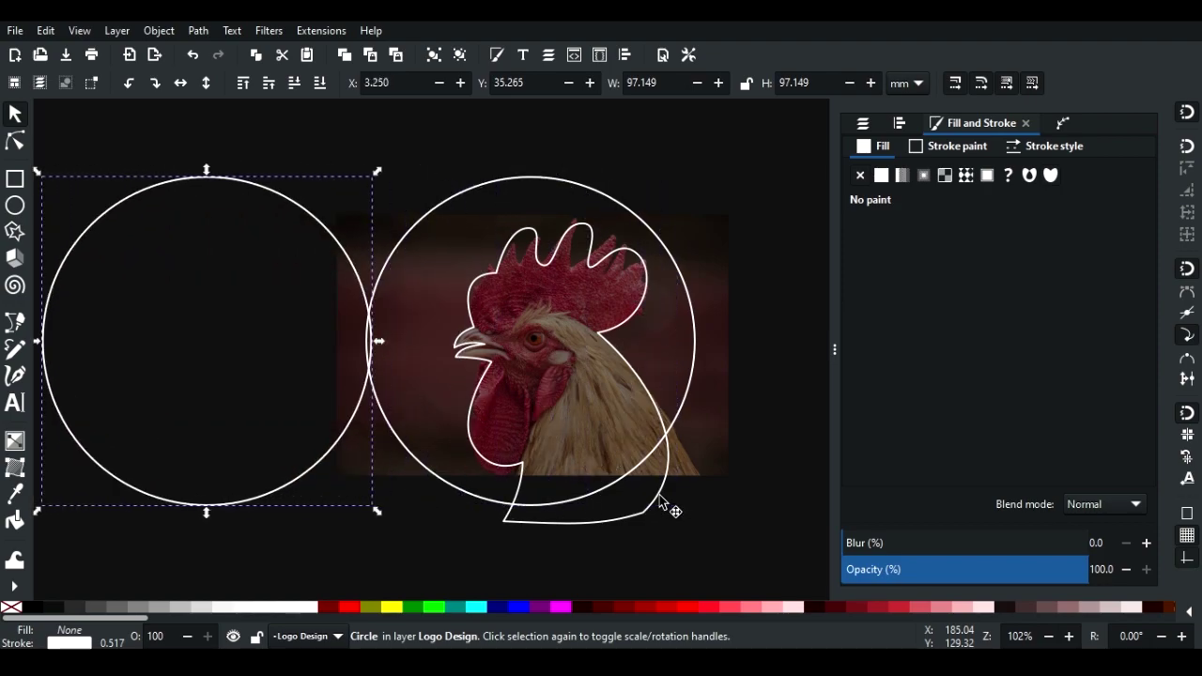
left_click(486, 493)
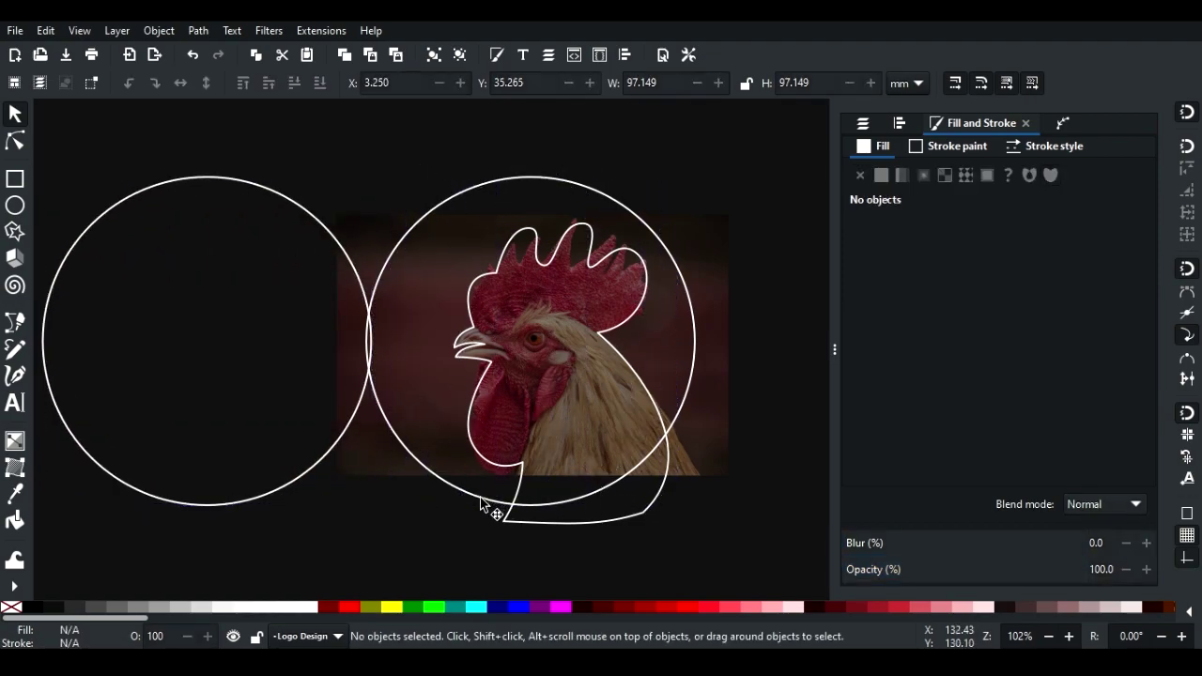
left_click(549, 504)
Divide the rooster outline with the circle and delete the piece below it.
left_click(622, 514, "shift")
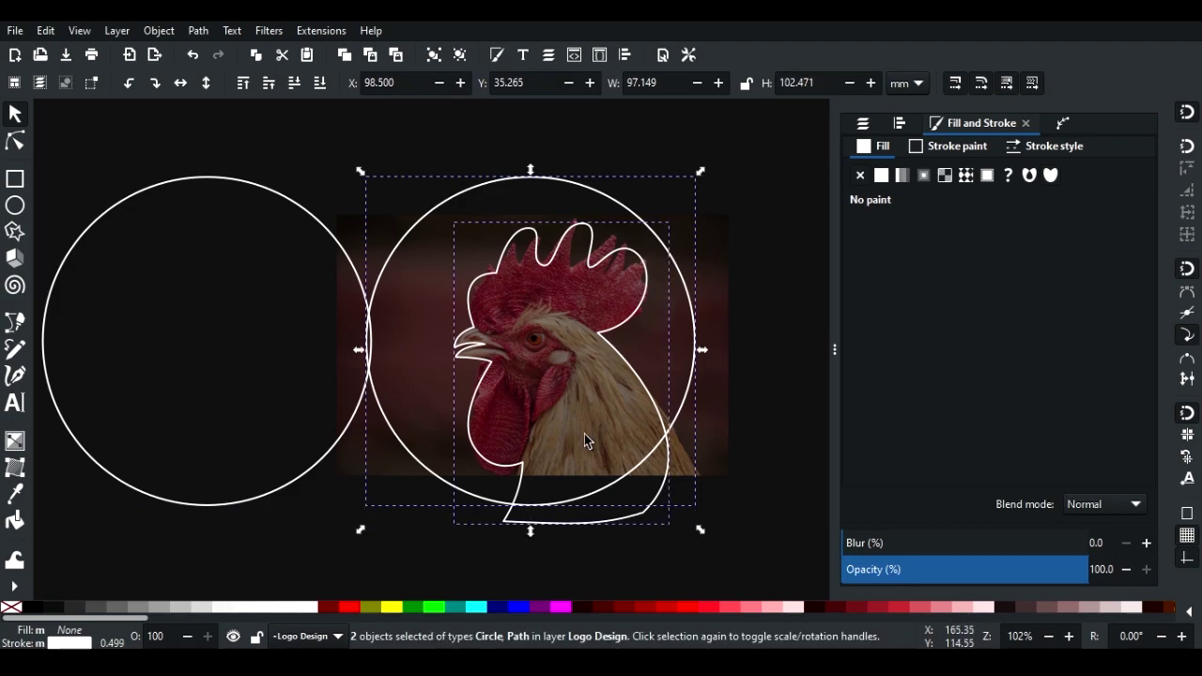
left_click(198, 30)
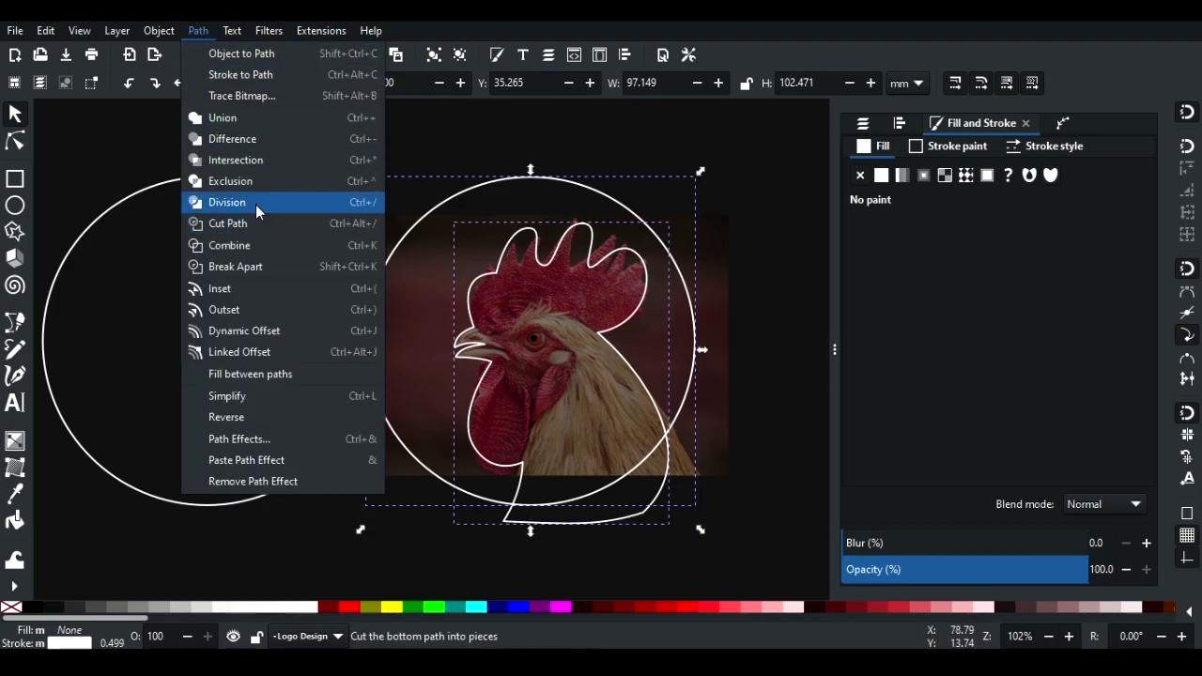
left_click(257, 204)
left_click(646, 549)
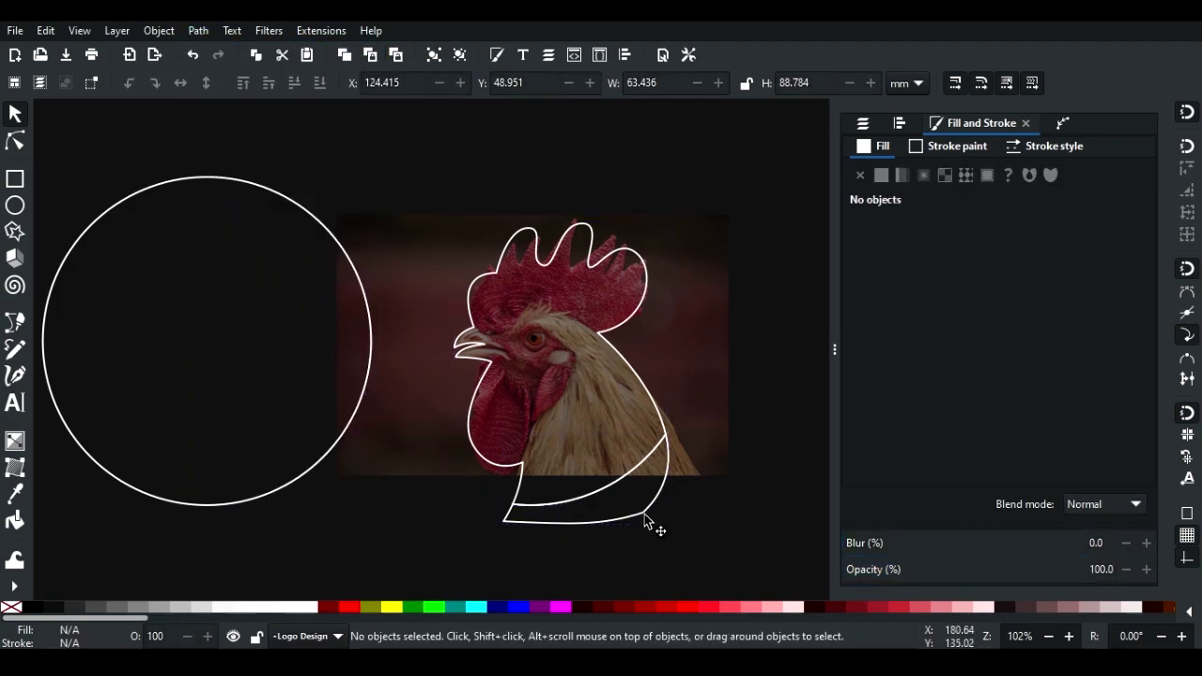
left_click(644, 513)
key("Delete")
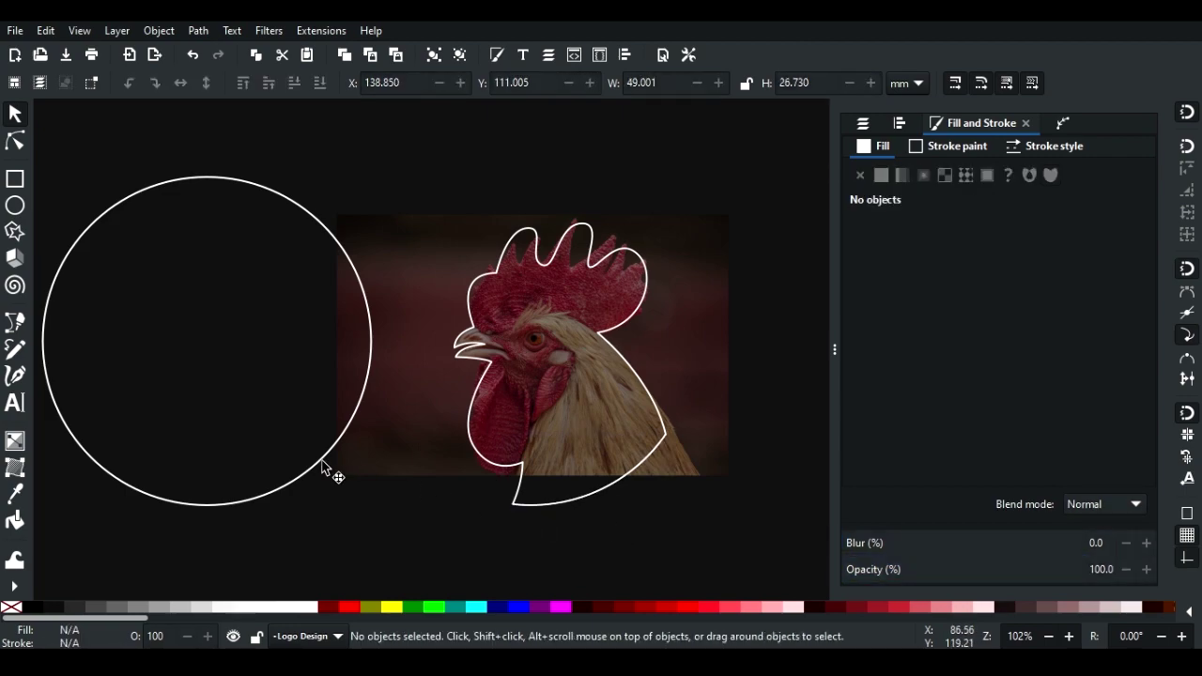
key("plus")
key("plus")
Draw a three-node curve from the neck outline past the eye, stroked yellow.
left_click(14, 322)
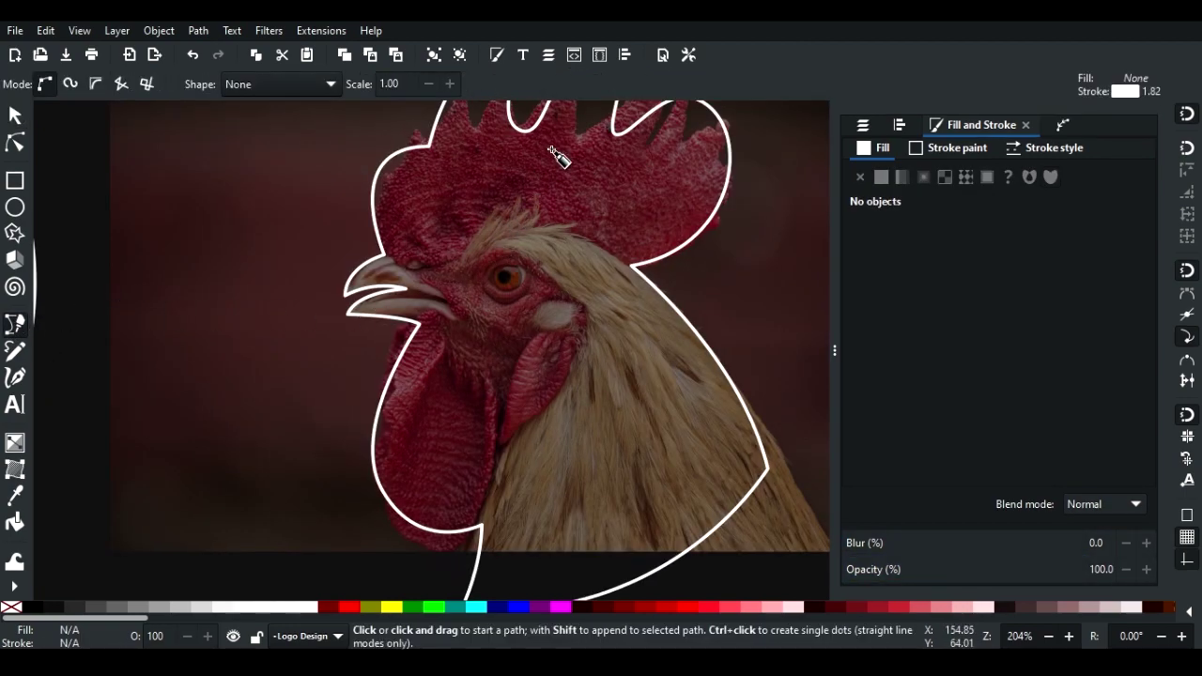
left_click(632, 266)
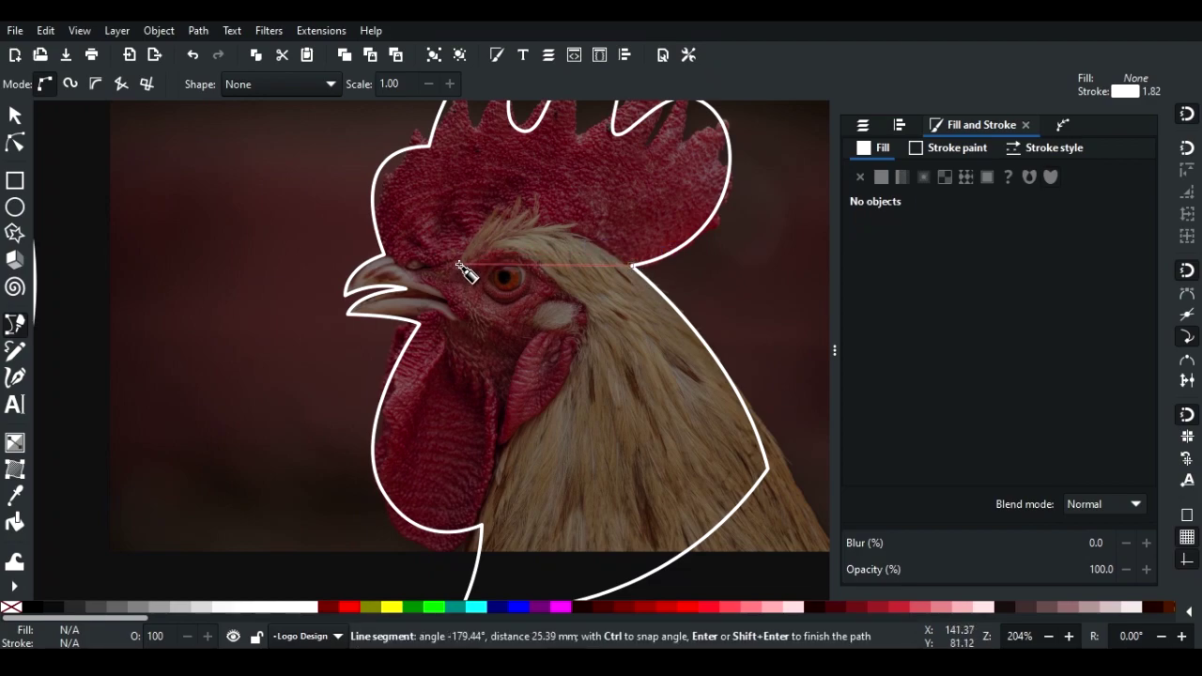
left_click_drag(458, 265, 430, 347)
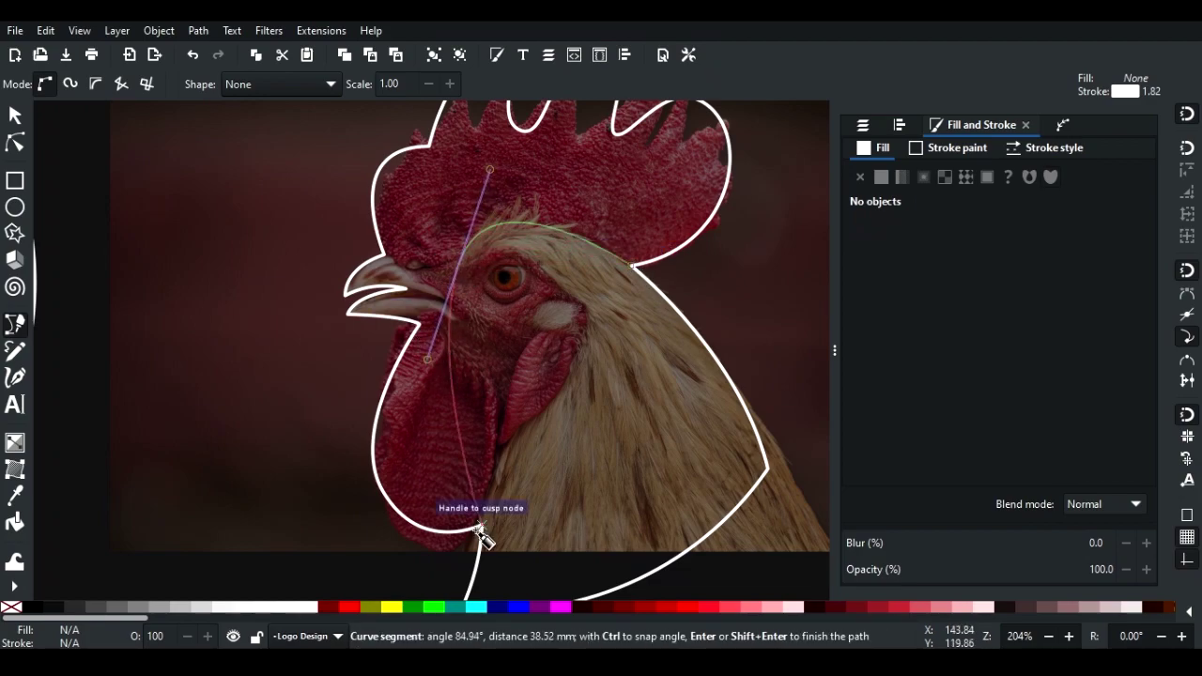
double_click(480, 528)
left_click(22, 121)
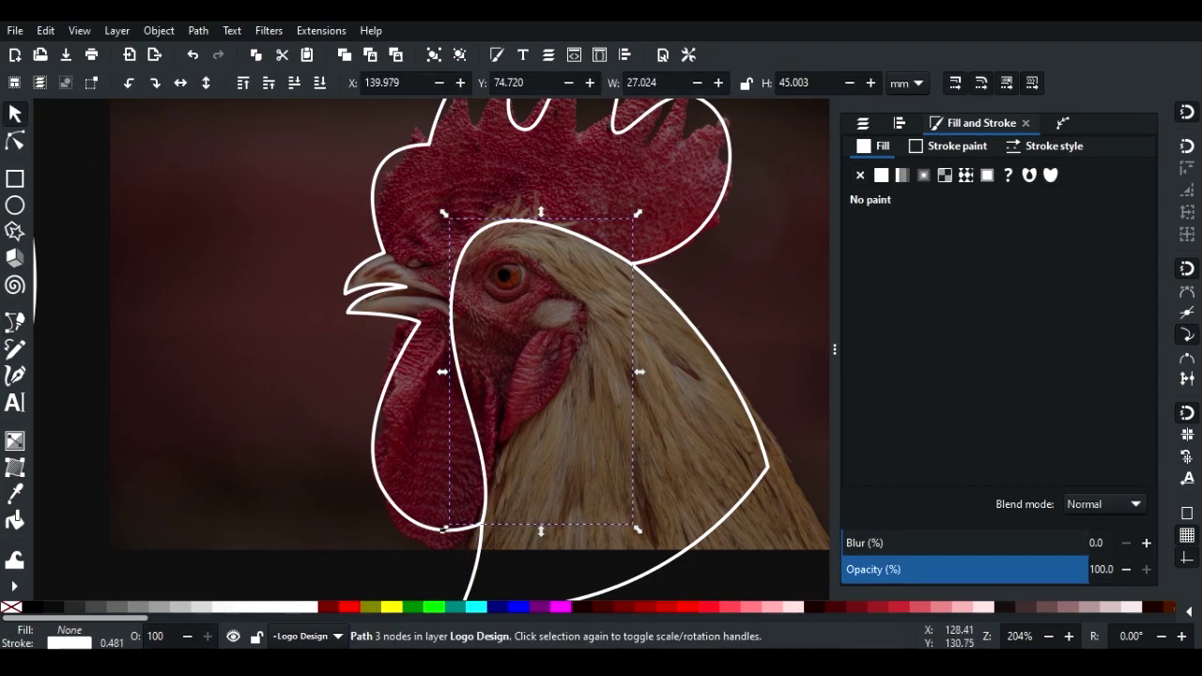
right_click(386, 607)
left_click(442, 530)
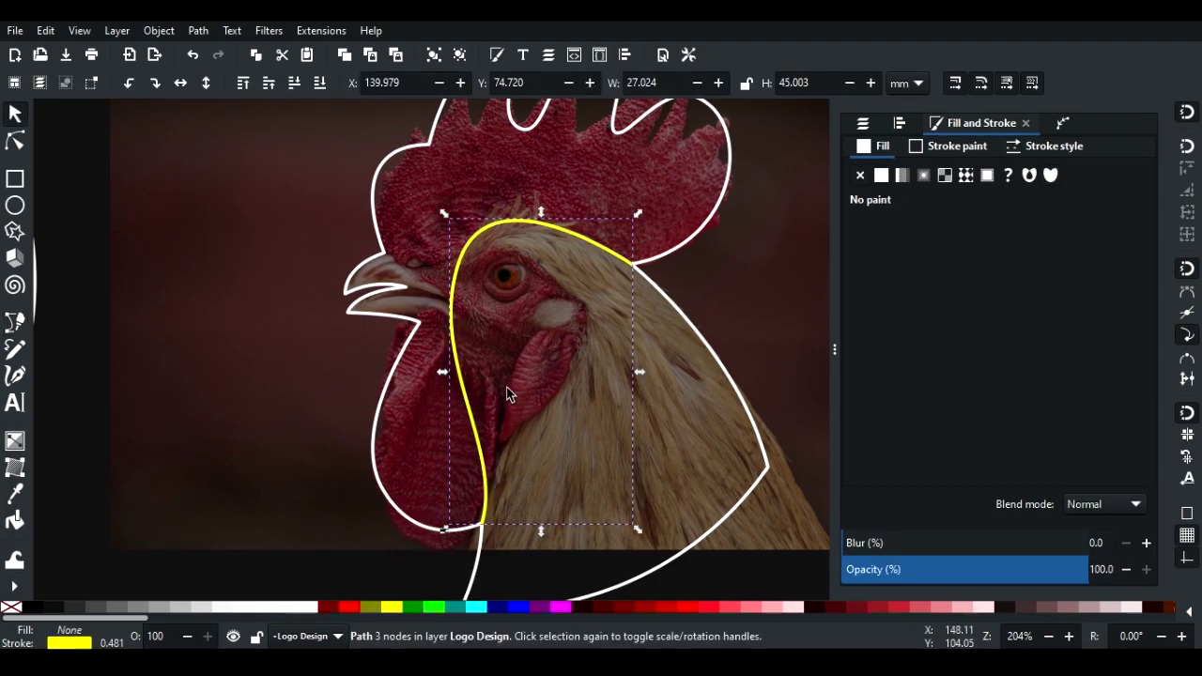
Bend the yellow curve's nodes to follow the face-to-neck boundary near the wattle.
left_click(14, 140)
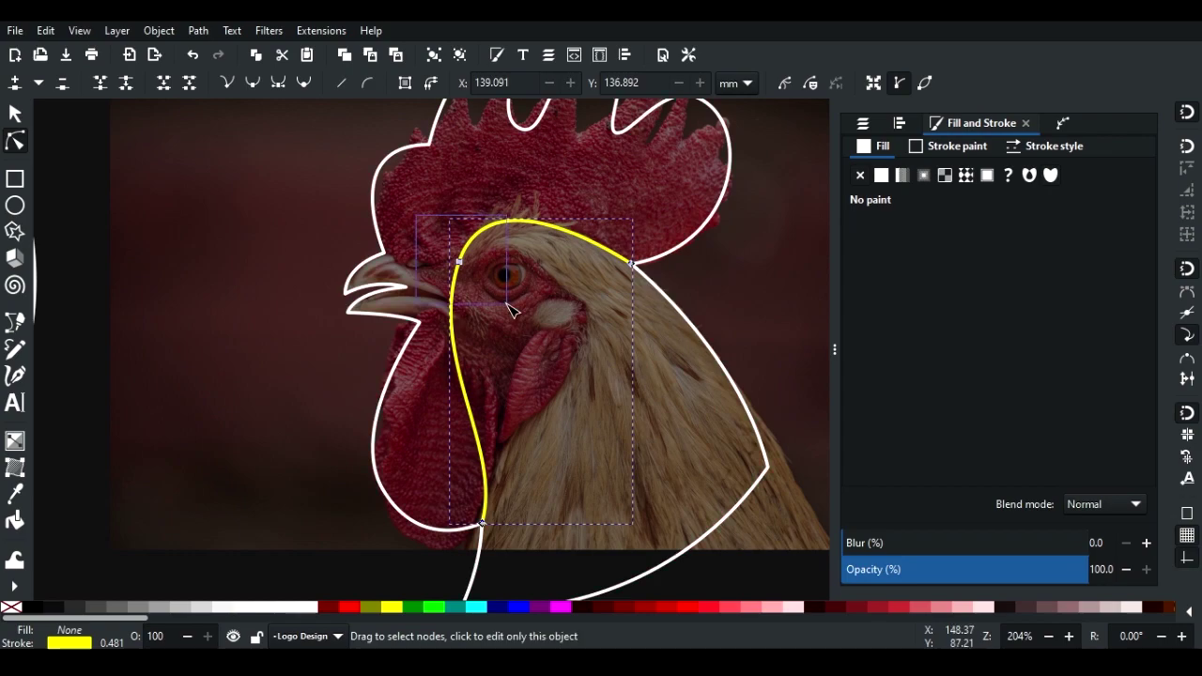
left_click(458, 262)
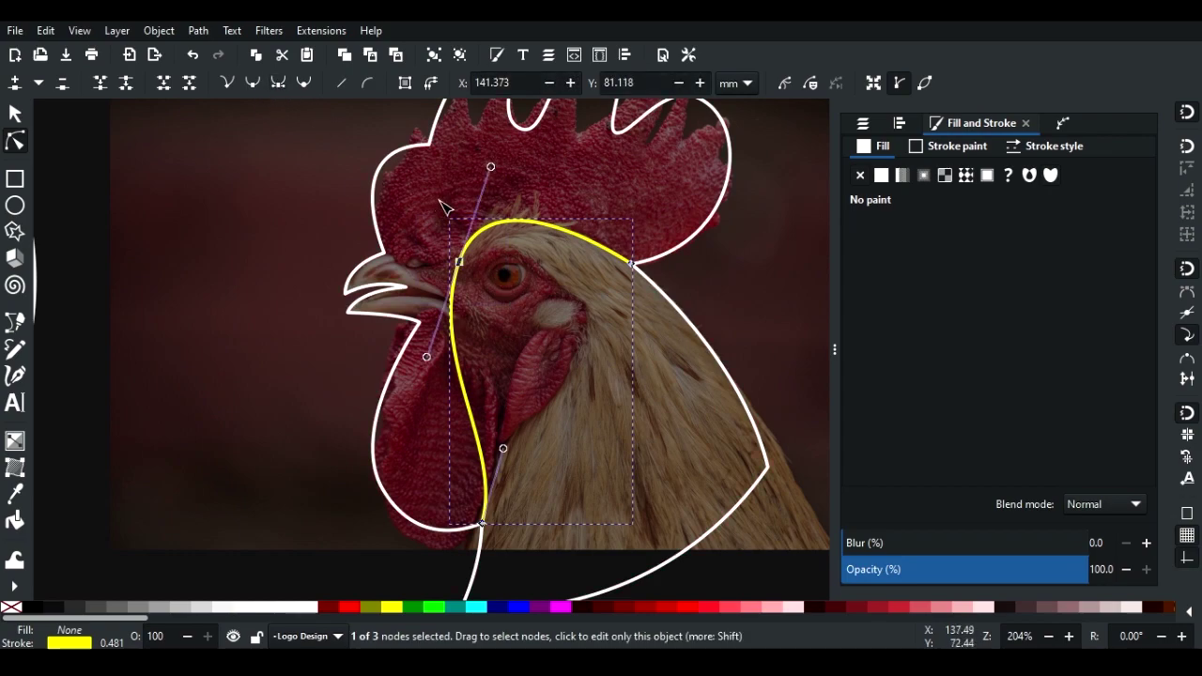
left_click_drag(490, 166, 514, 178)
mouse_move(502, 448)
left_mouse_down()
mouse_move(512, 406)
mouse_move(541, 393)
left_mouse_up()
left_click_drag(407, 348, 401, 376)
Apply the Power stroke path effect to the yellow curve from the Path Effects list.
key("s")
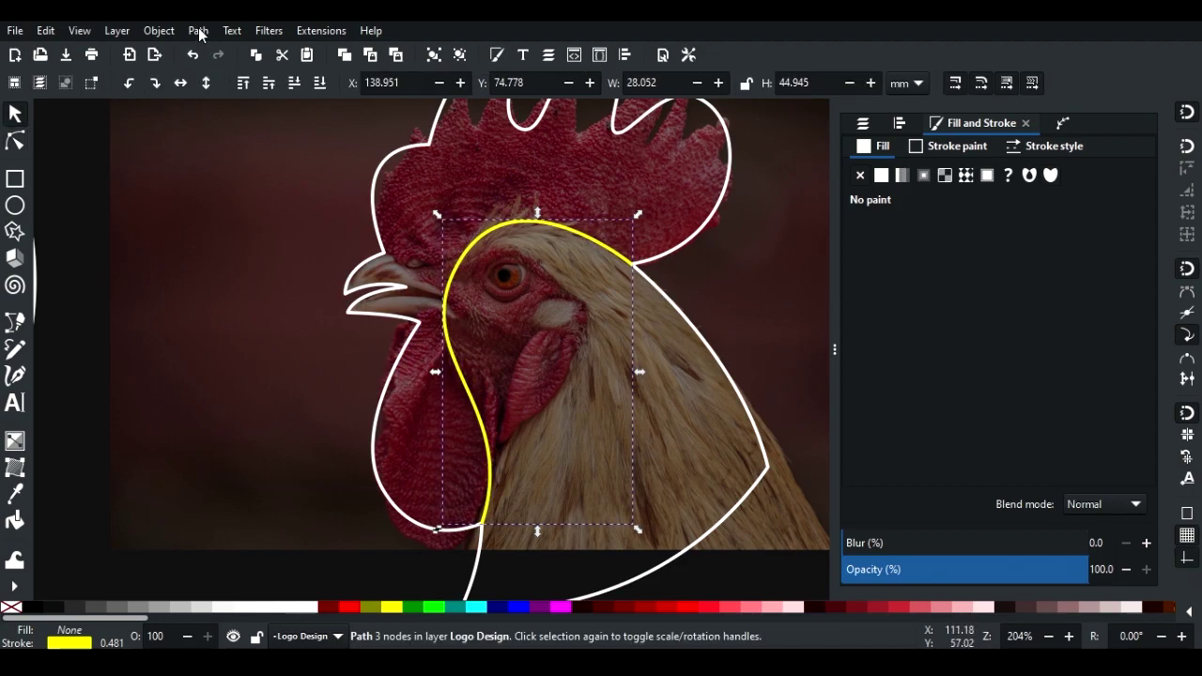
left_click(198, 33)
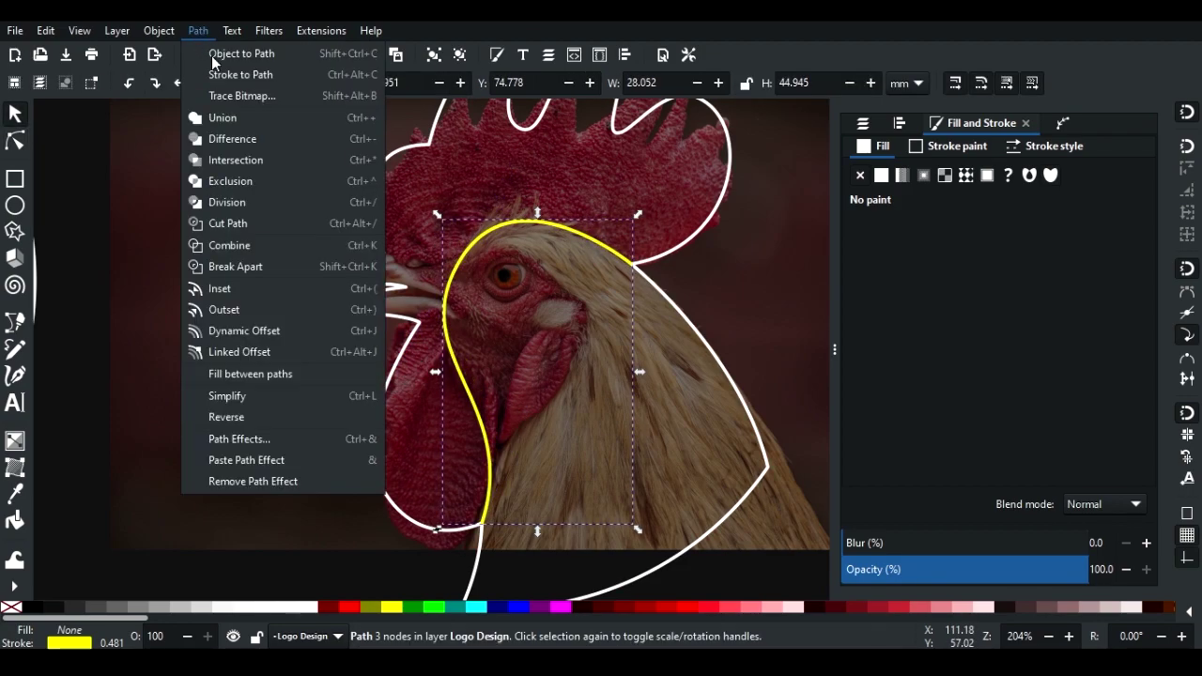
left_click(264, 439)
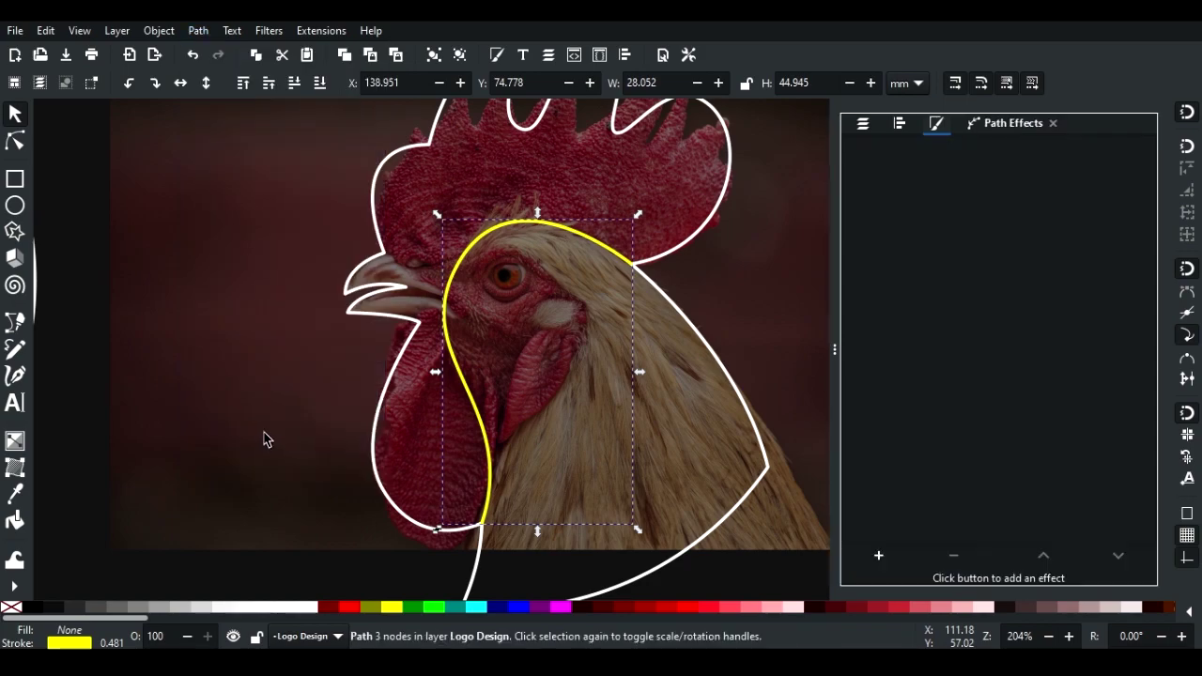
left_click(879, 556)
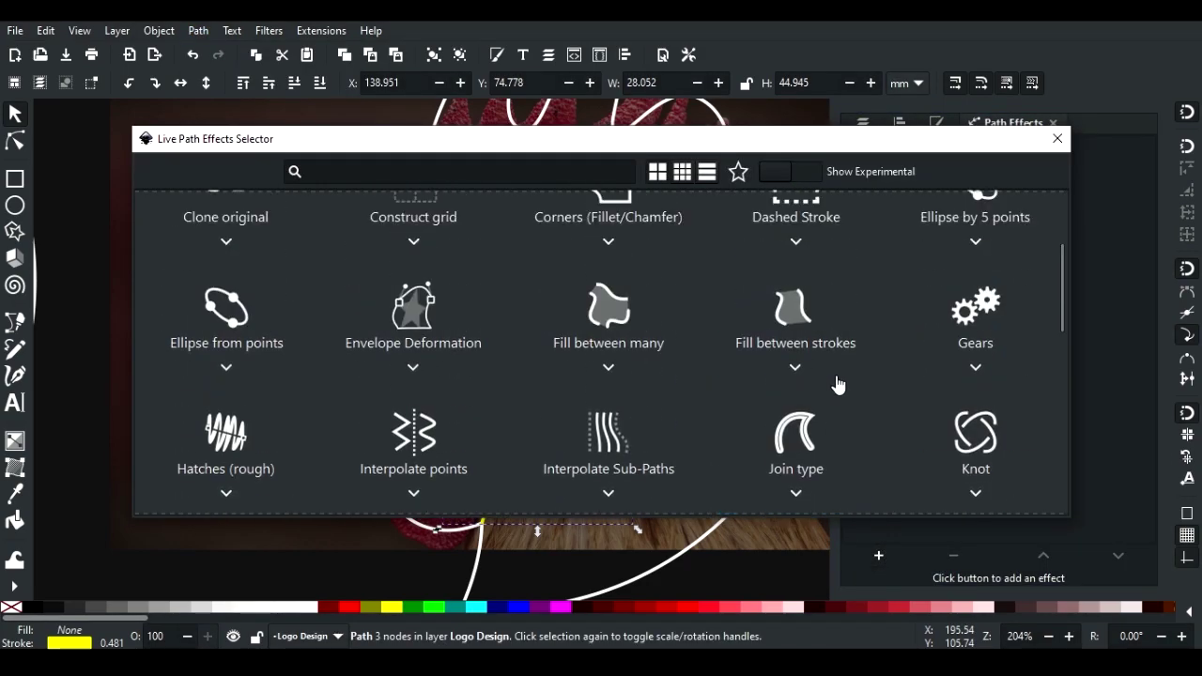
scroll(834, 384, "up", 1)
scroll(729, 308, "down", 3)
scroll(759, 354, "down", 3)
scroll(774, 389, "down", 3)
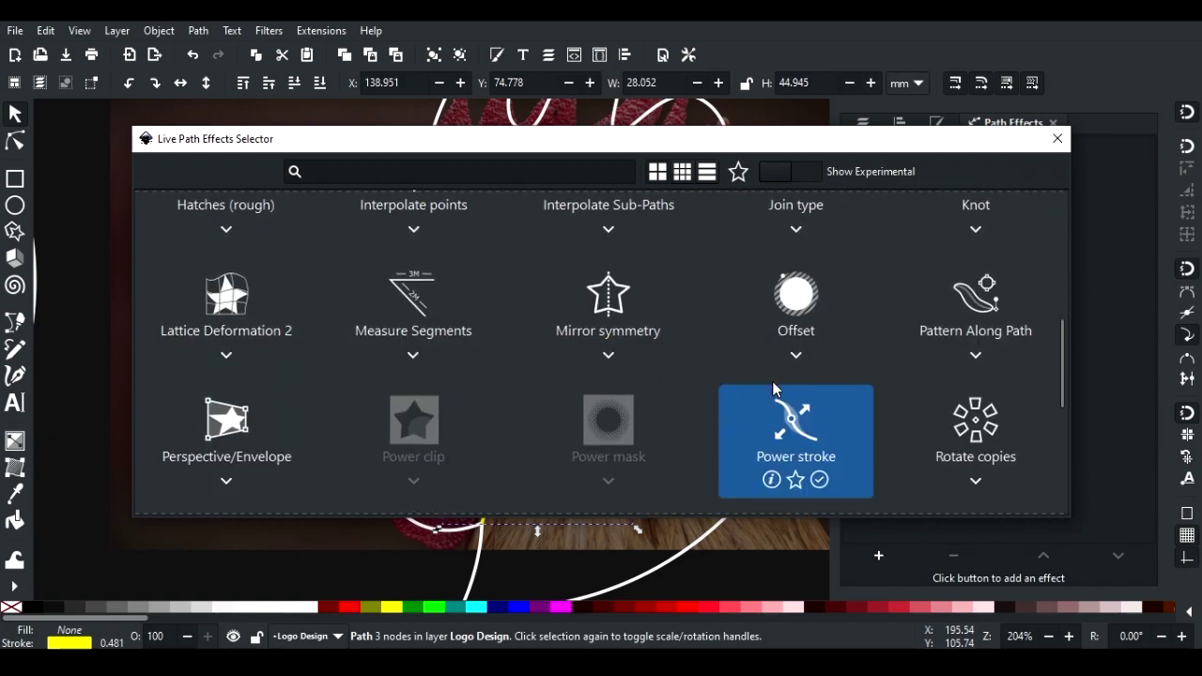
scroll(774, 390, "down", 1)
left_click(802, 378)
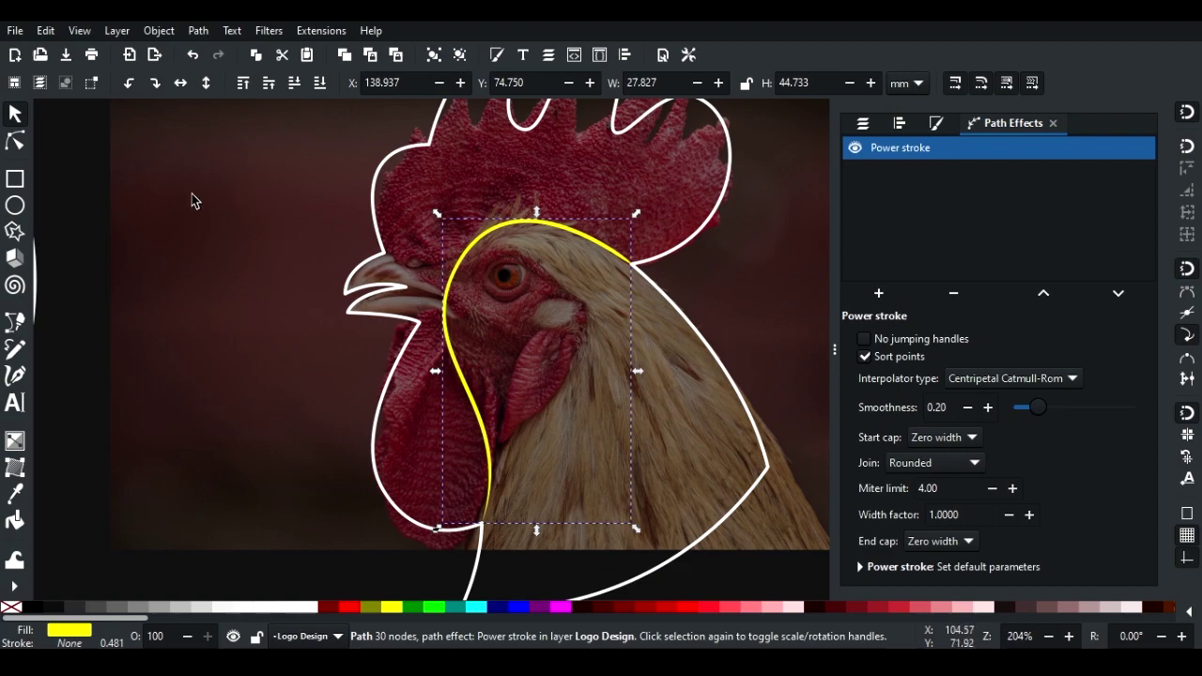
Widen the yellow face curve's power-stroke width points at its top and lower sections.
left_click(17, 143)
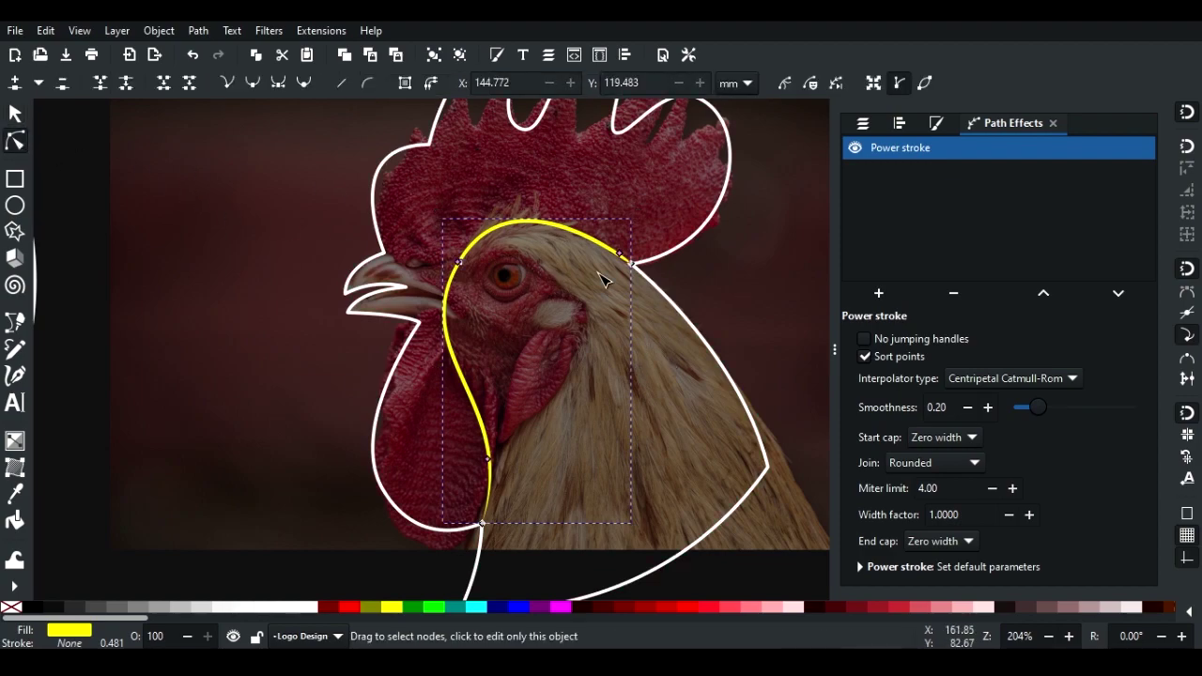
left_click(837, 348)
scroll(506, 296, "up", 2)
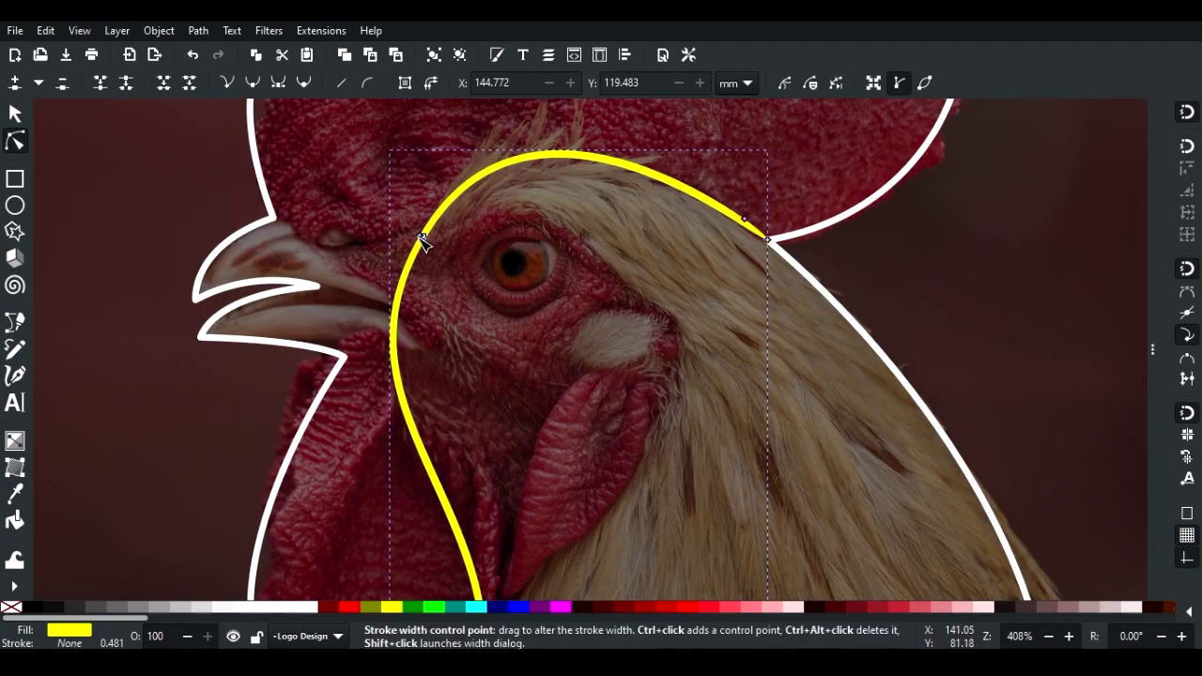
left_click_drag(417, 237, 412, 233)
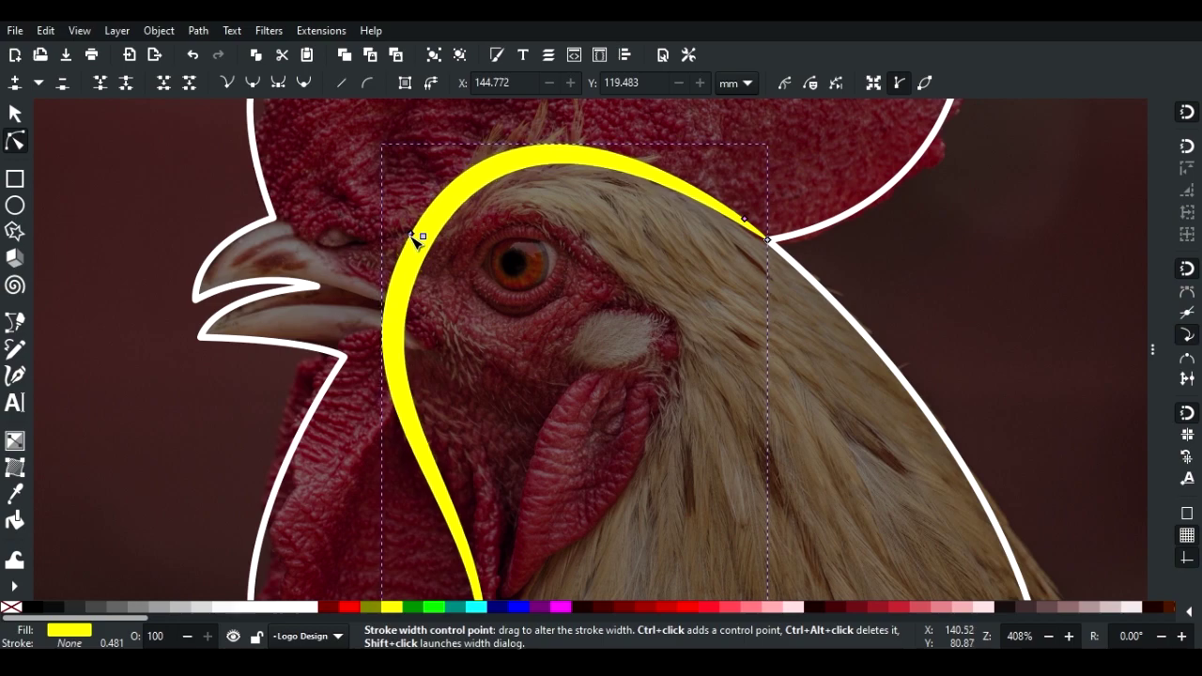
scroll(435, 215, "down", 1)
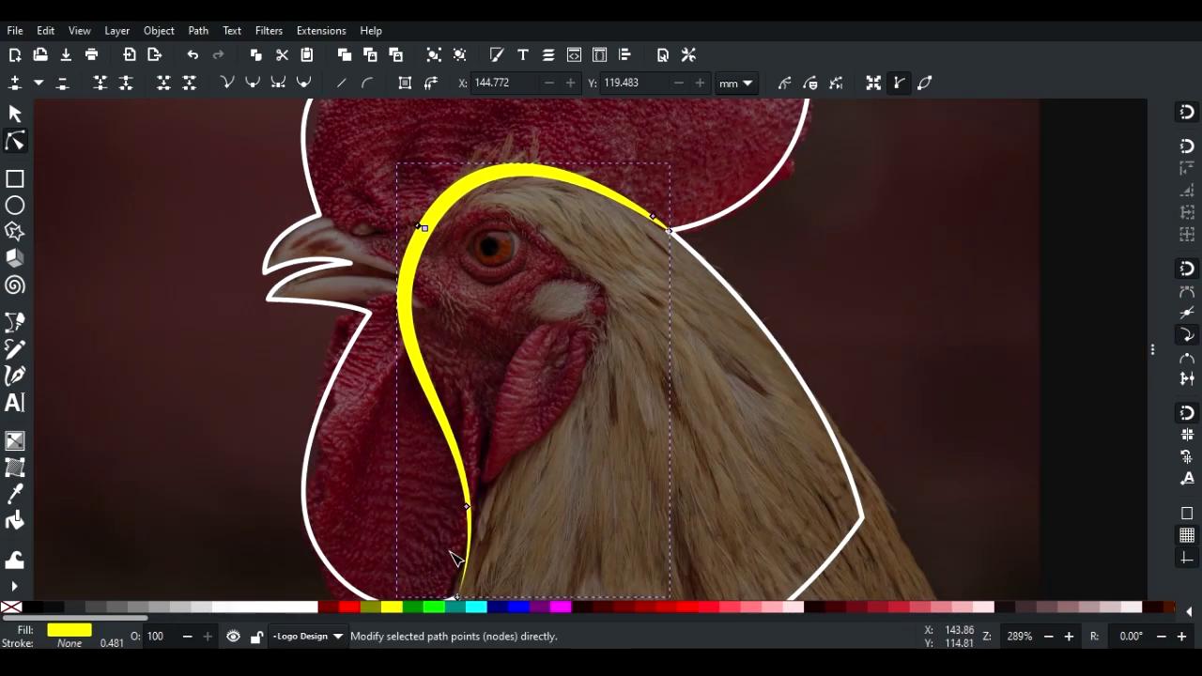
left_click_drag(469, 507, 467, 490)
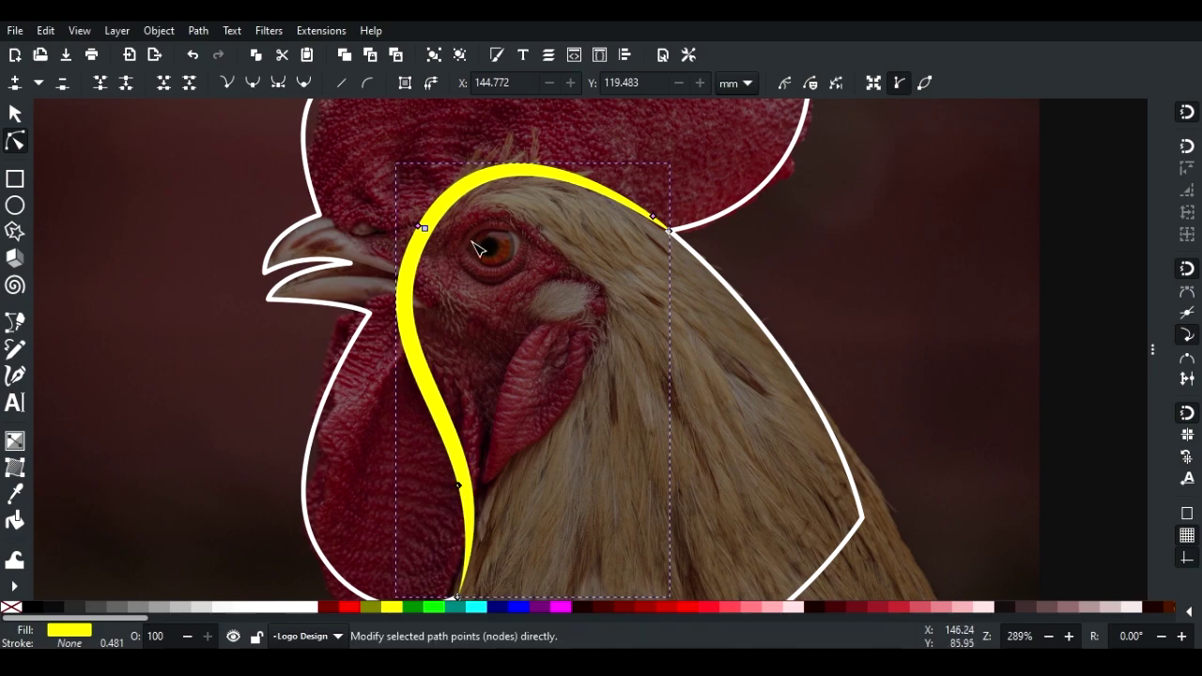
scroll(475, 232, "down", 2)
Convert the tapered yellow curve into a plain path with Path > Object to Path.
key("s")
left_click(198, 30)
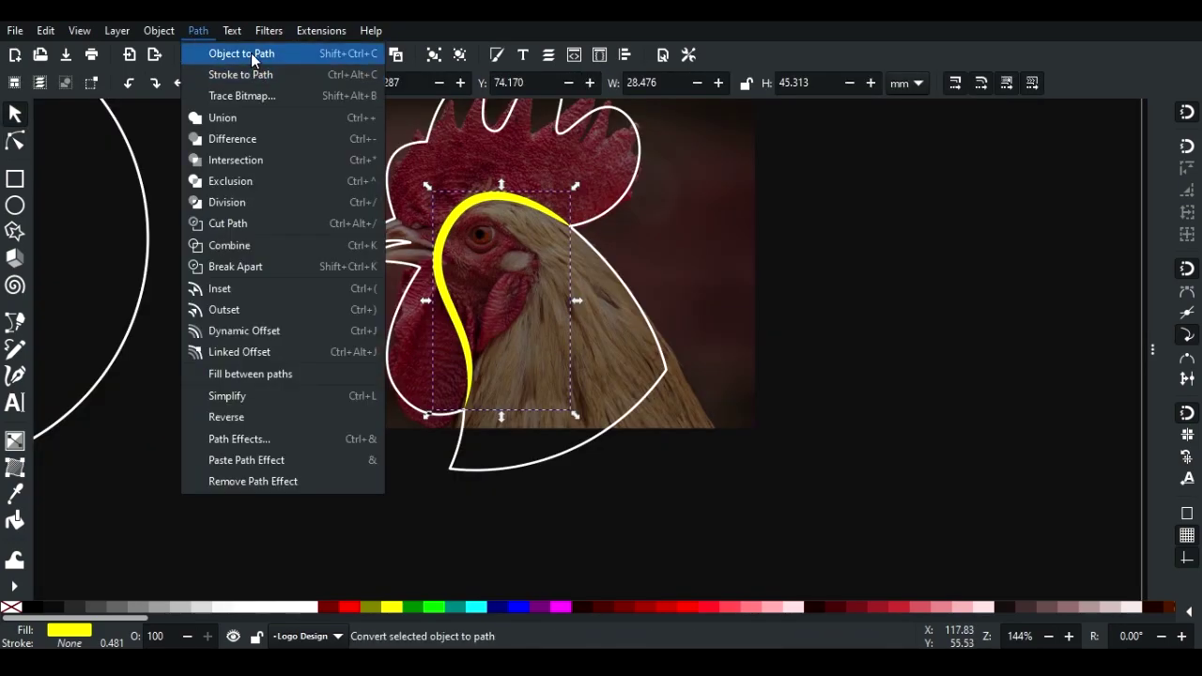
left_click(234, 120)
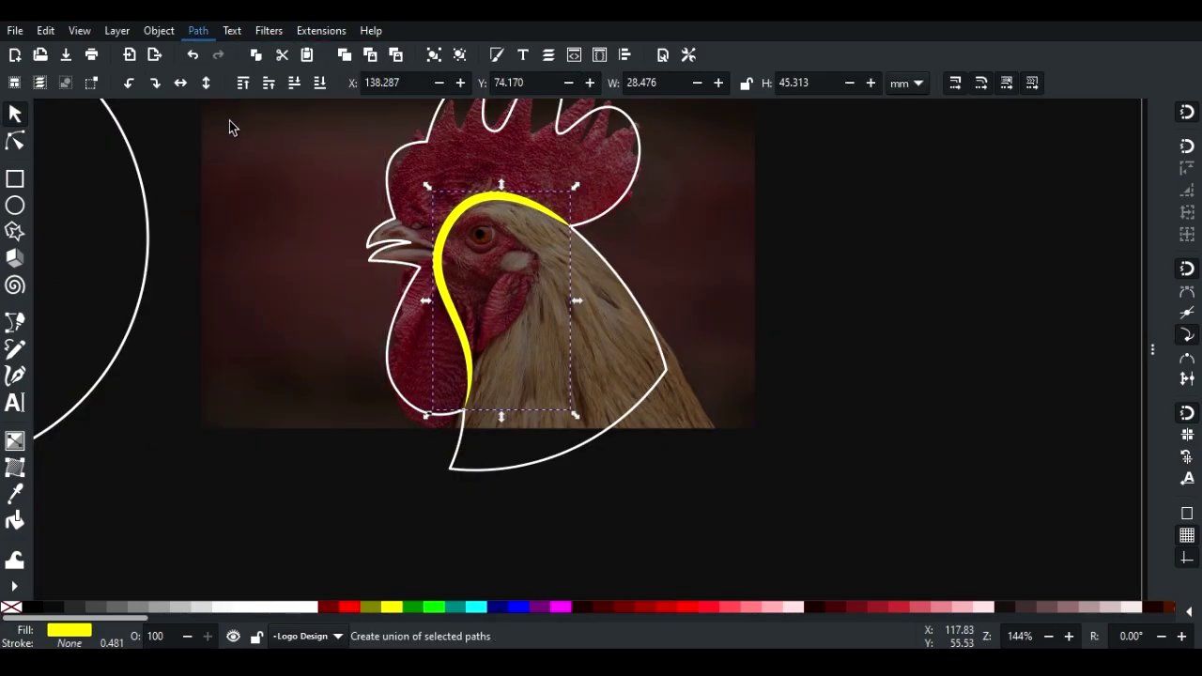
left_click(14, 143)
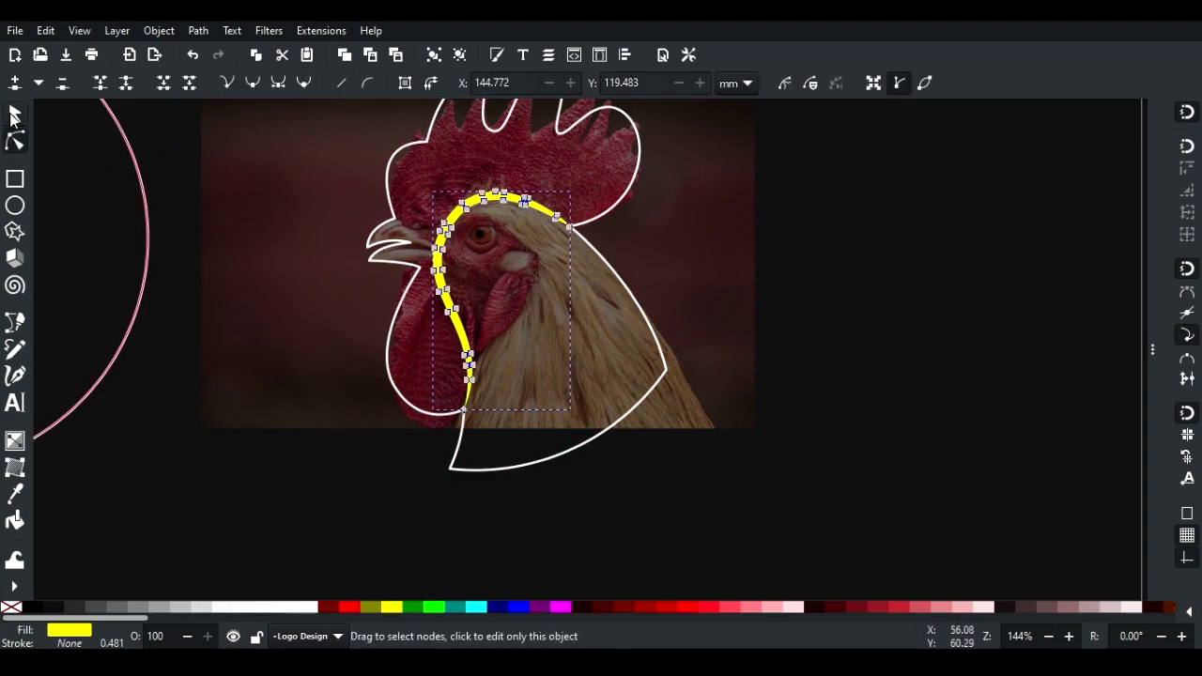
left_click(14, 114)
scroll(474, 271, "up", 4)
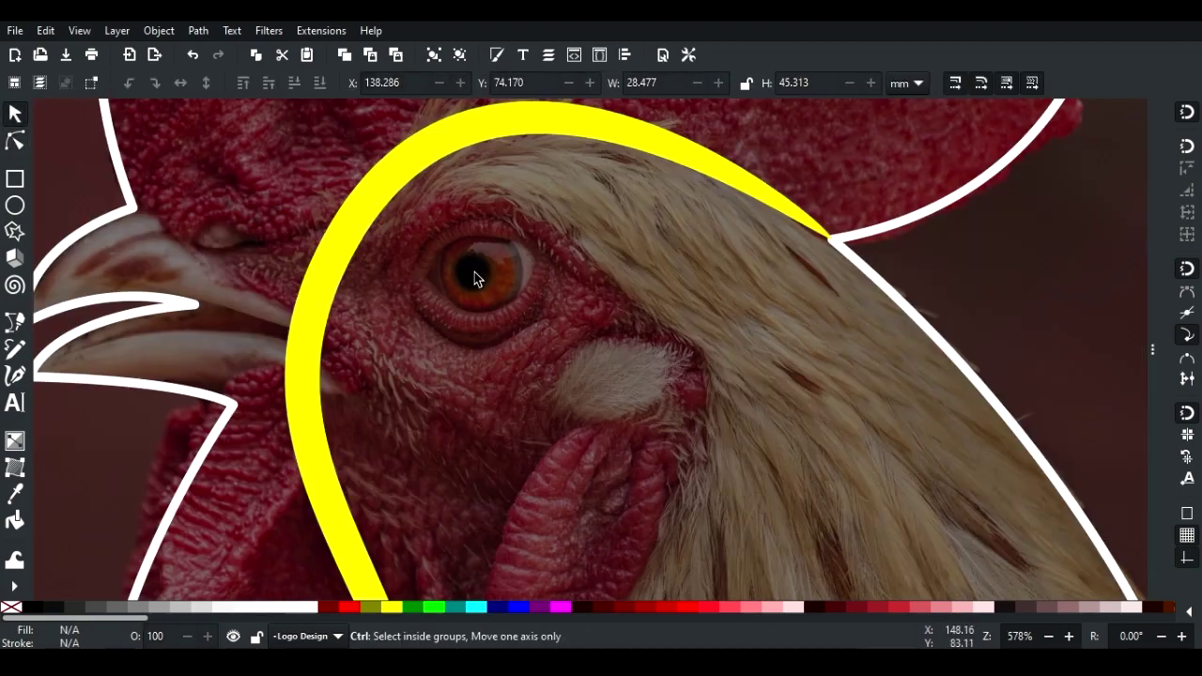
Set the Ellipse tool's stroke to white from the palette.
left_click(14, 207)
right_click(13, 608)
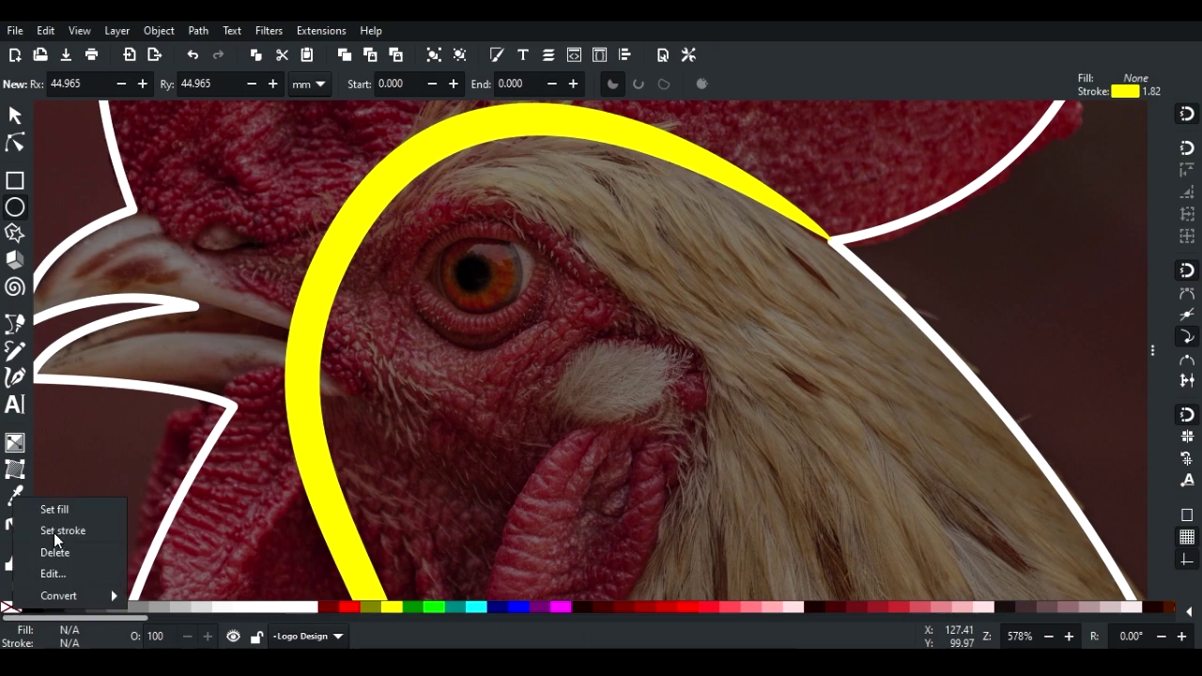
left_click(43, 508)
right_click(318, 609)
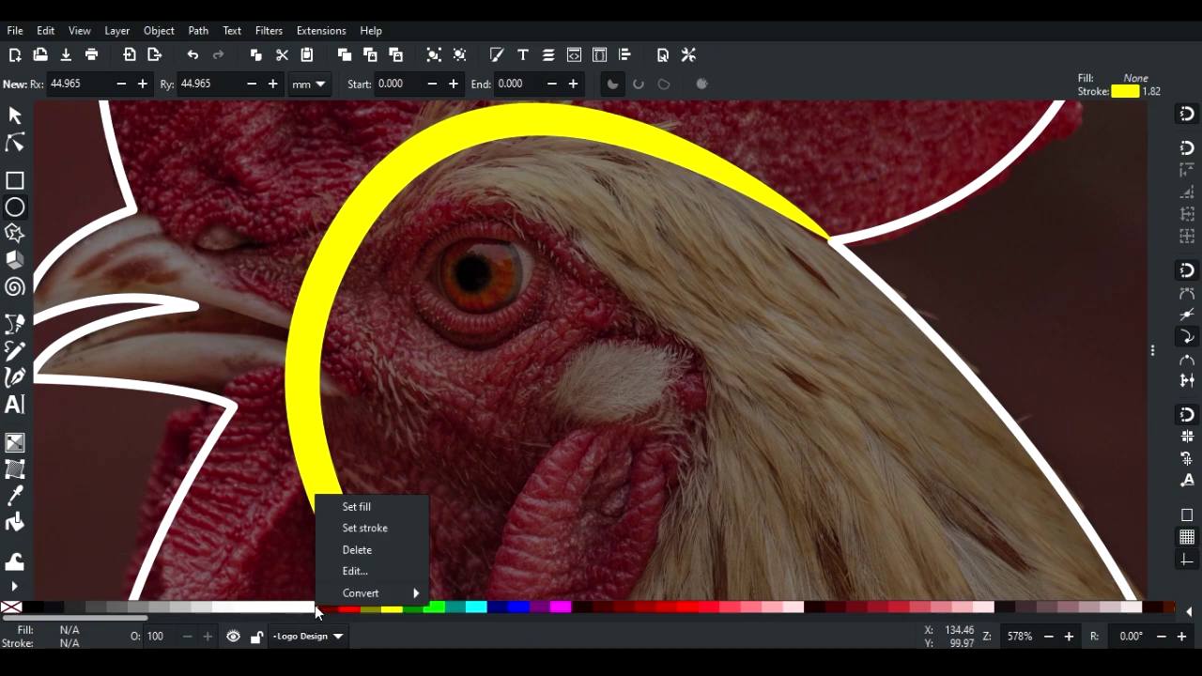
left_click(381, 526)
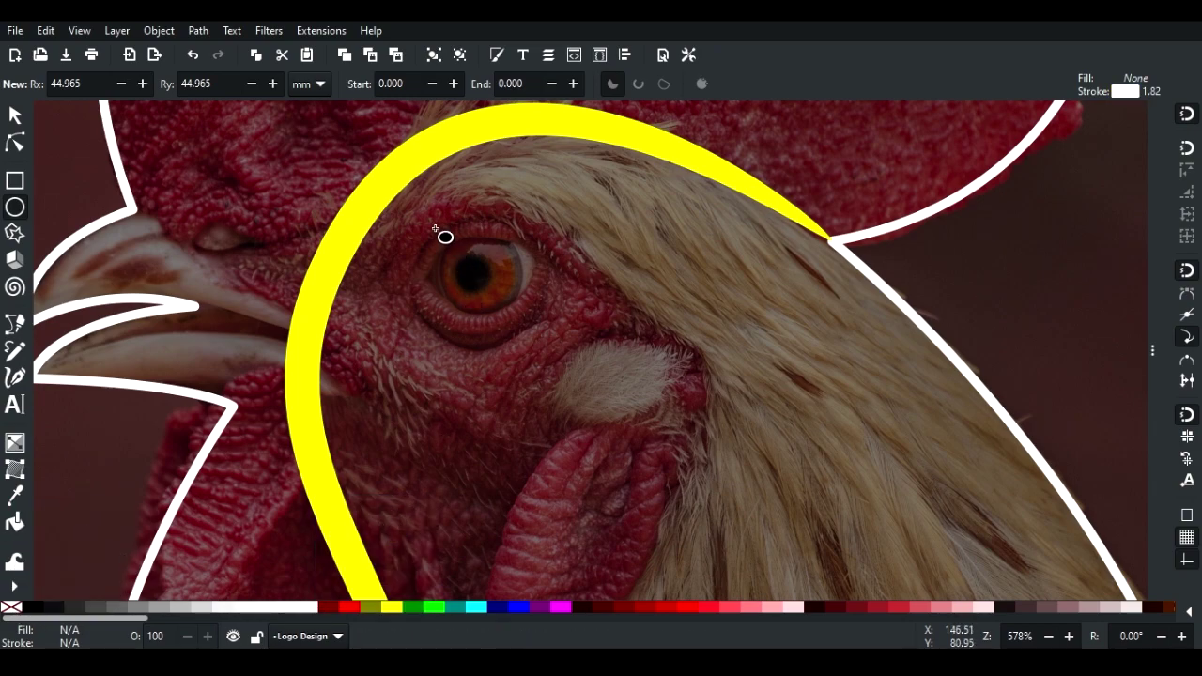
Draw white-outlined circles around the rooster's eye and its pupil.
left_click_drag(475, 271, 559, 342)
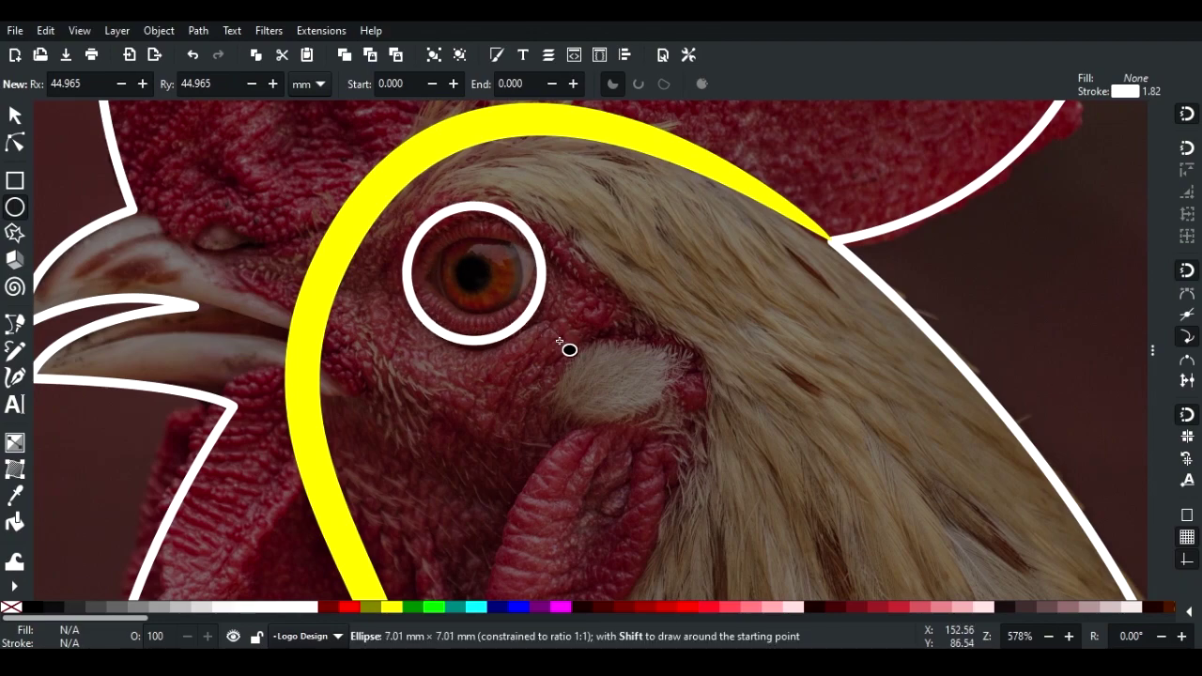
scroll(472, 269, "up", 4)
left_click_drag(393, 194, 592, 416)
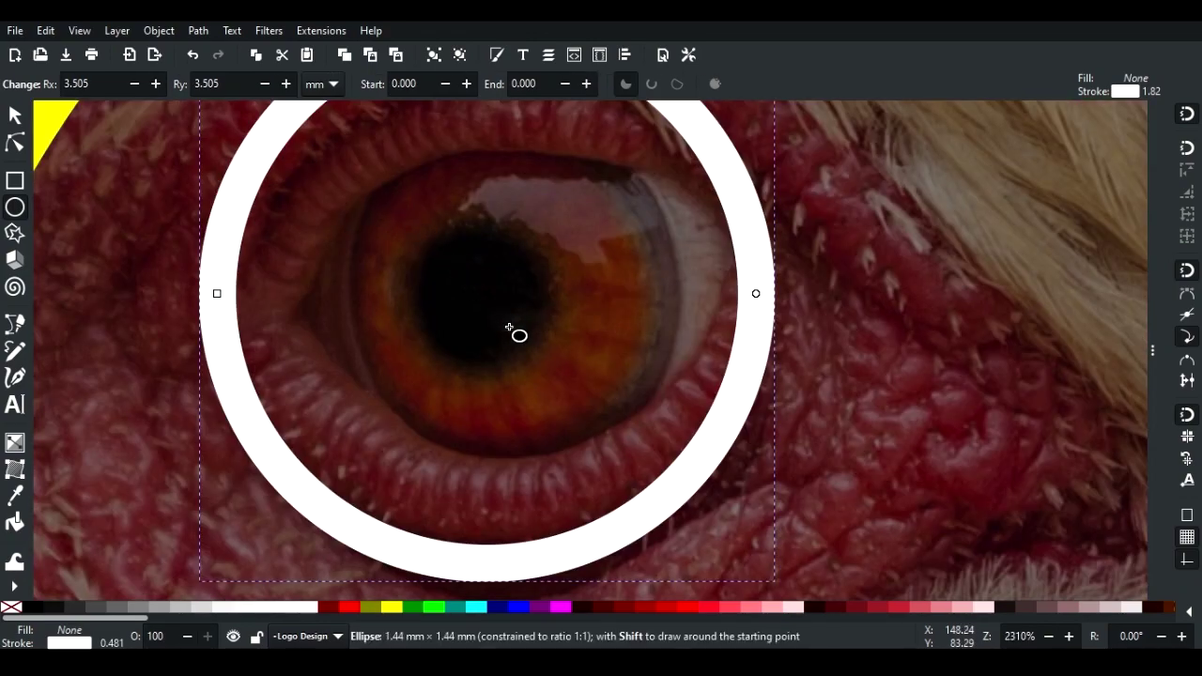
scroll(518, 336, "down", 2)
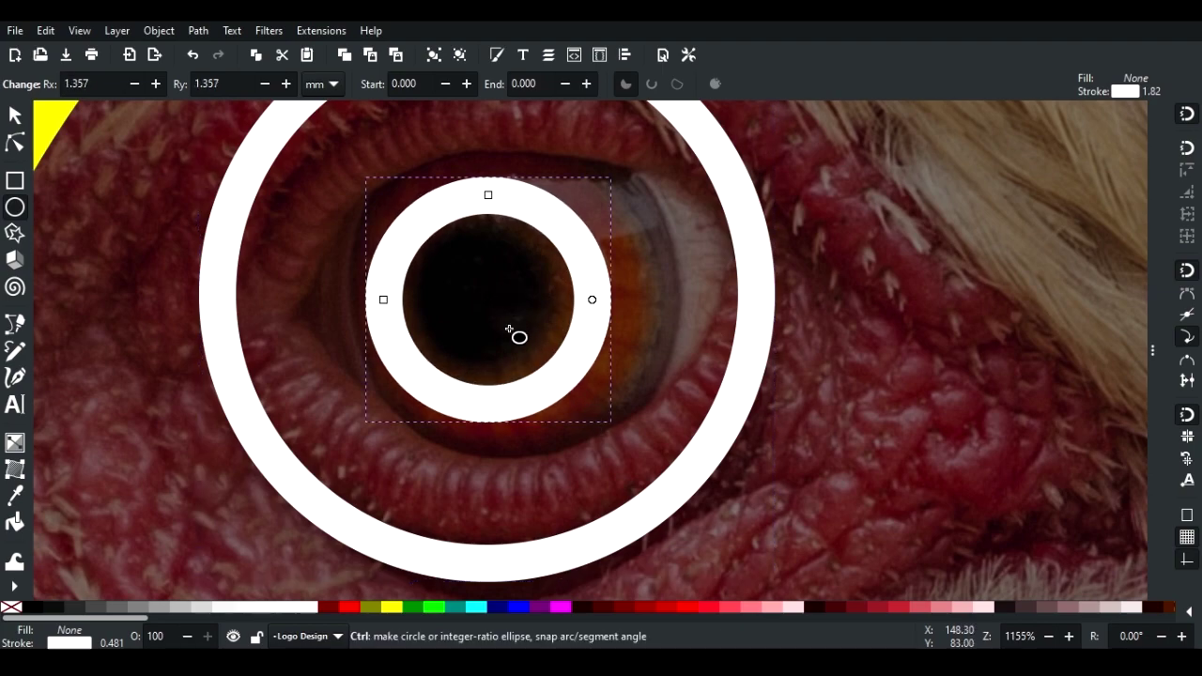
scroll(517, 344, "down", 4)
Fill the rooster silhouette black and remove its outline.
key("s")
scroll(389, 437, "up", 1)
left_click(413, 413)
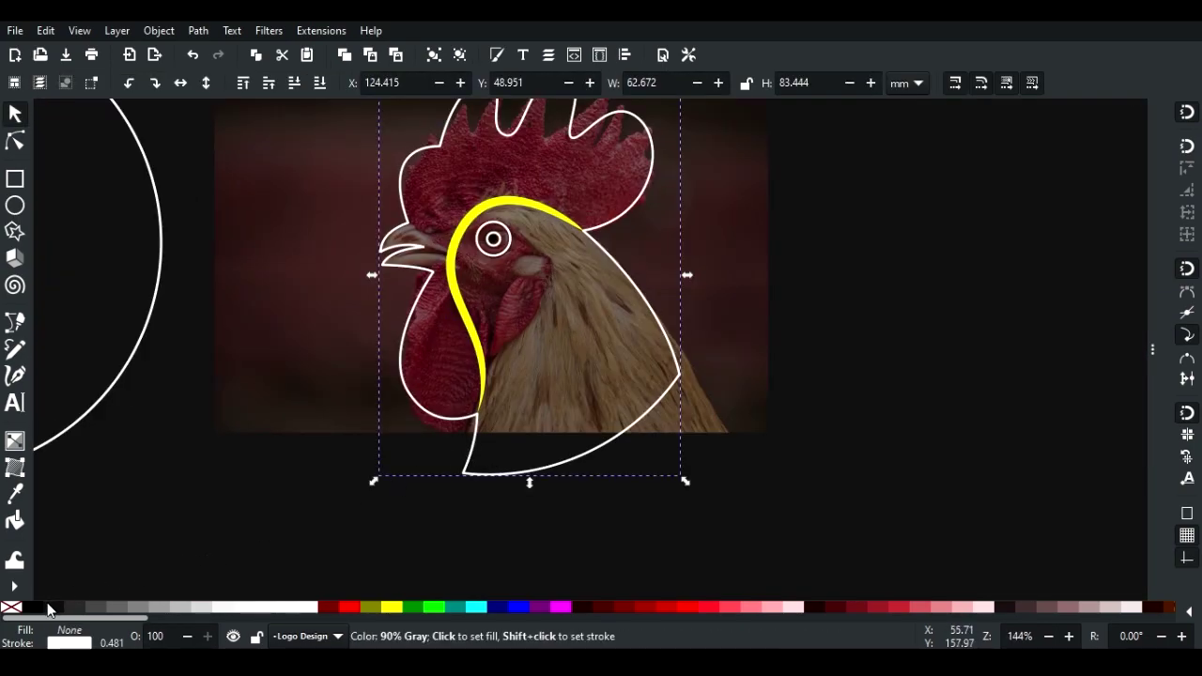
left_click(35, 615)
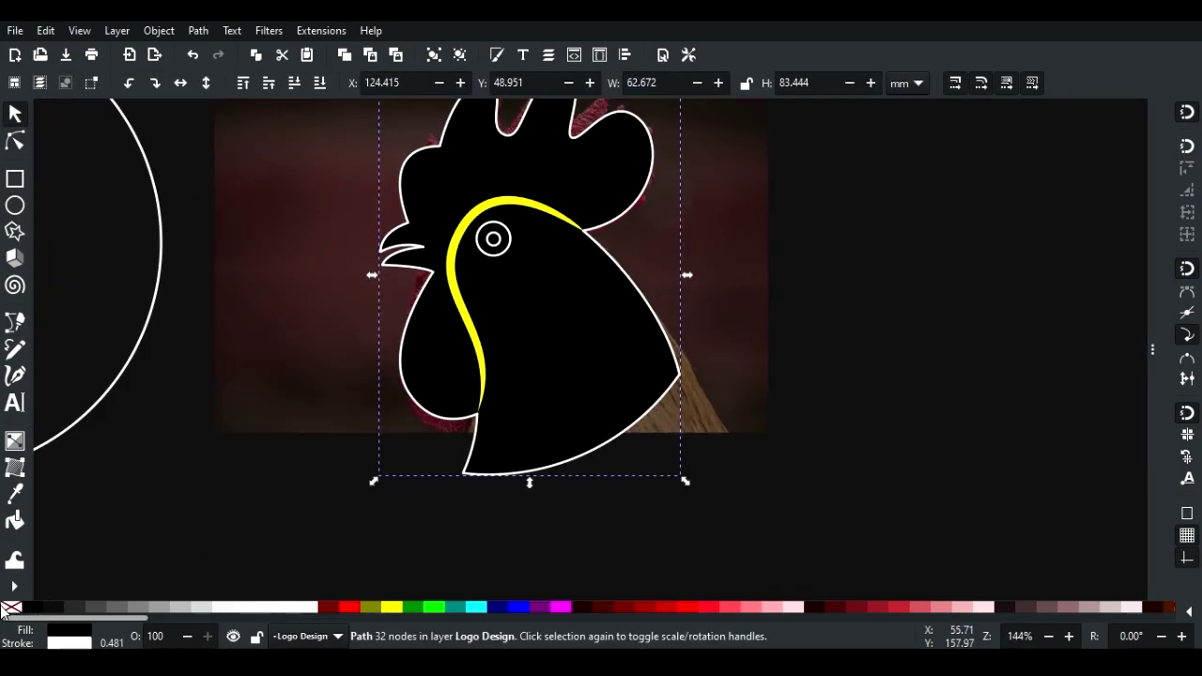
right_click(13, 608)
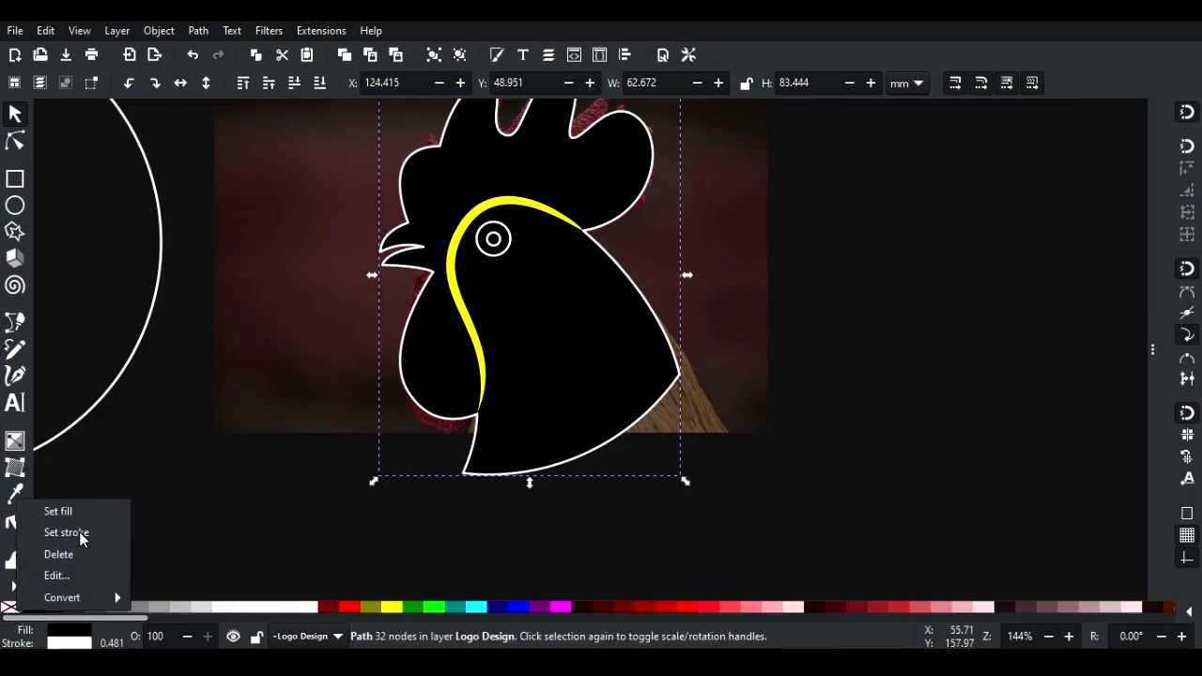
left_click(79, 531)
Divide the black rooster along the yellow face curve with Path > Division.
left_click(450, 435)
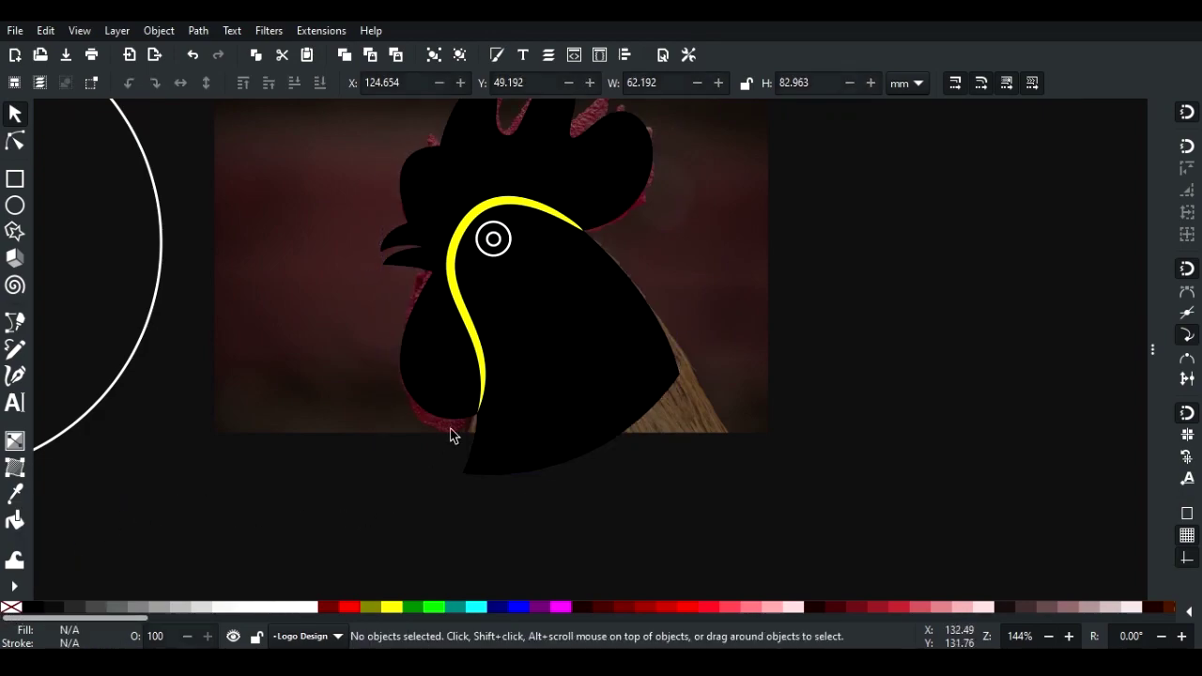
left_click(485, 216)
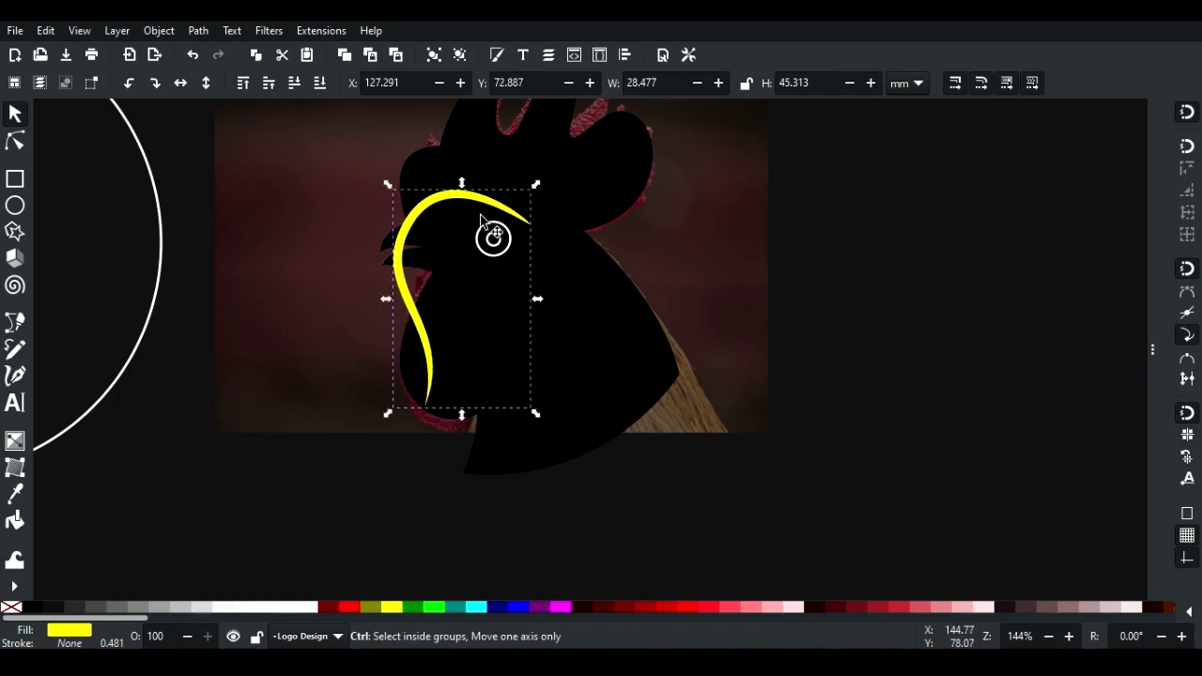
left_click(486, 153, "shift")
left_click(198, 30)
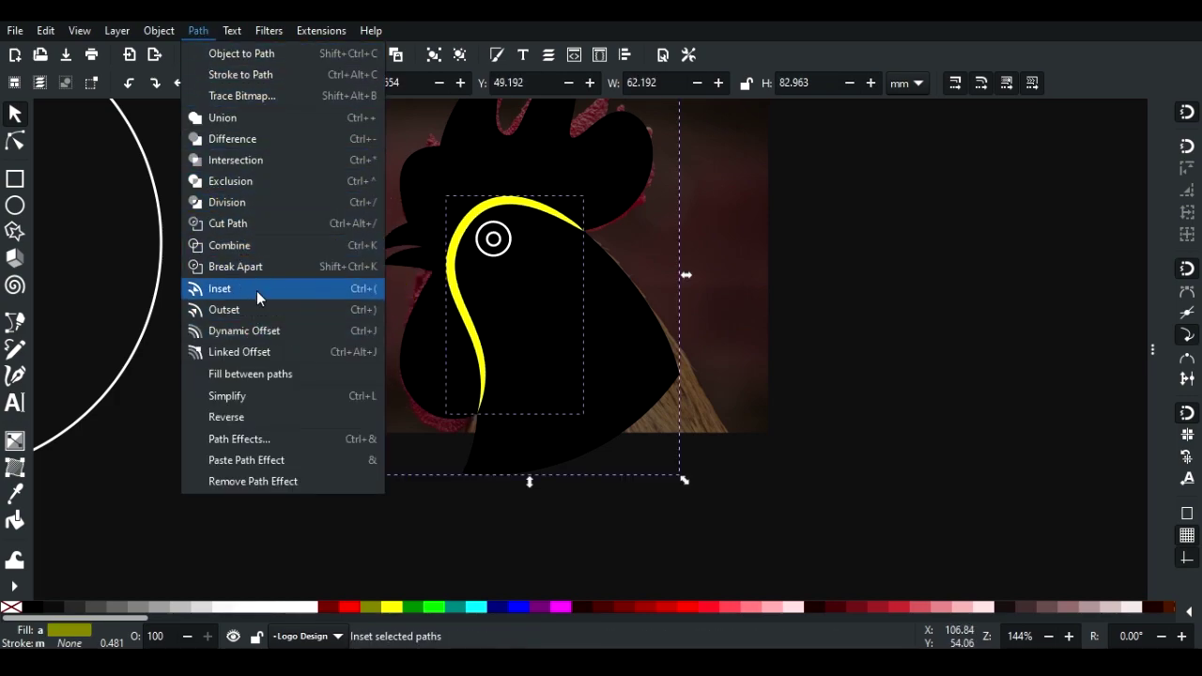
left_click(256, 208)
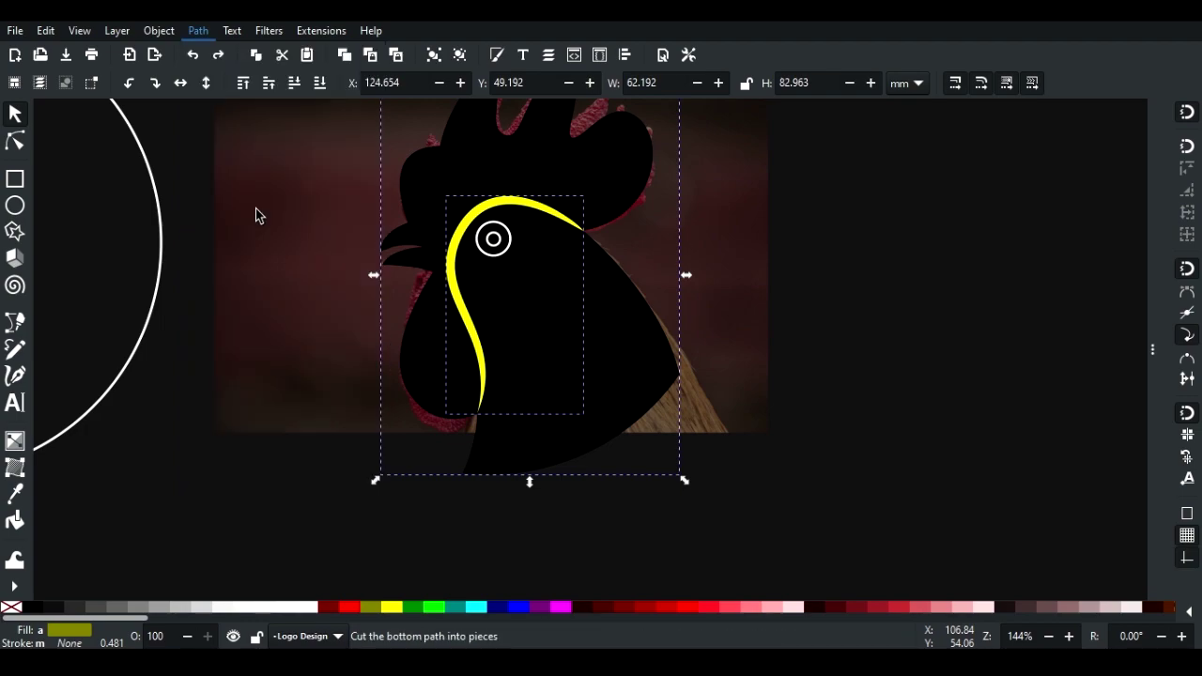
Select the thin curved piece left by the cut and fill it white.
left_click(302, 476)
left_click(467, 227)
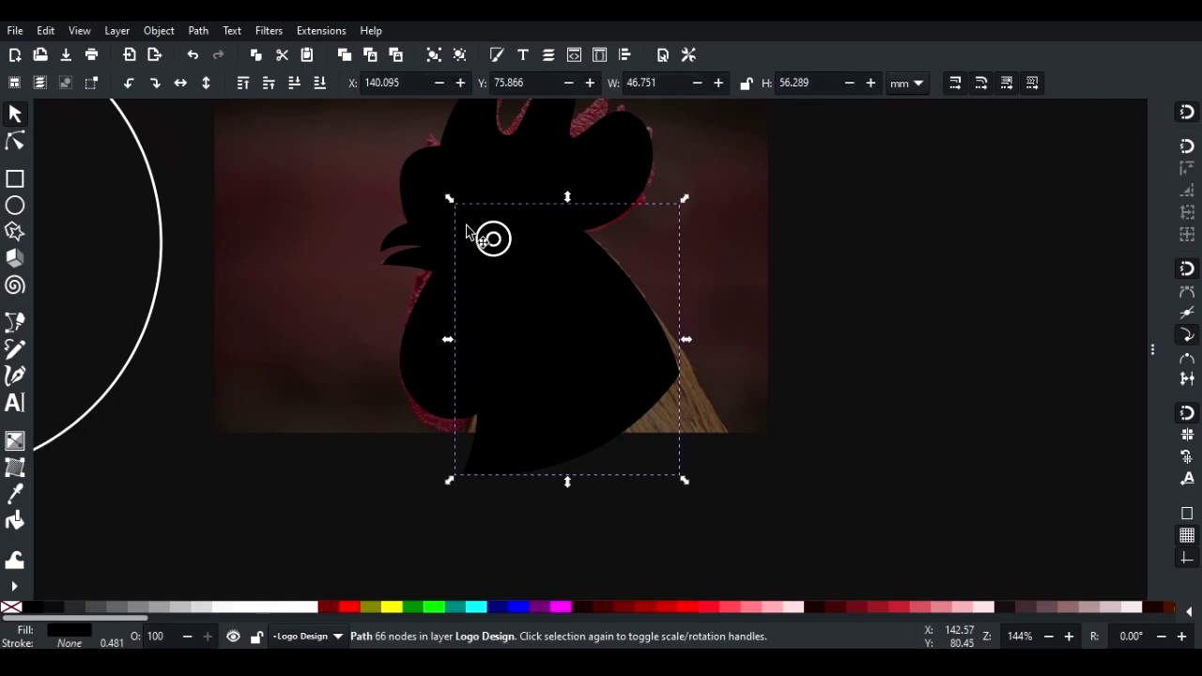
left_click(467, 227, "alt")
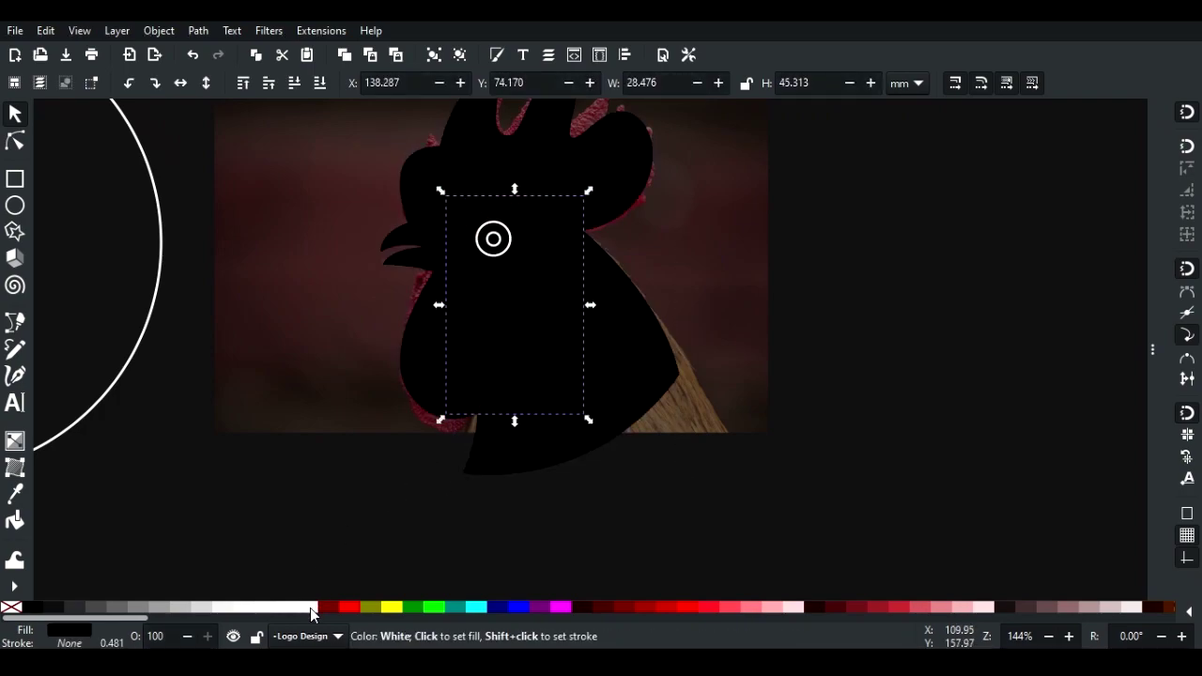
left_click(311, 608)
Undo the curved piece's white fill and move the outline circle onto the rooster.
key("ctrl+z")
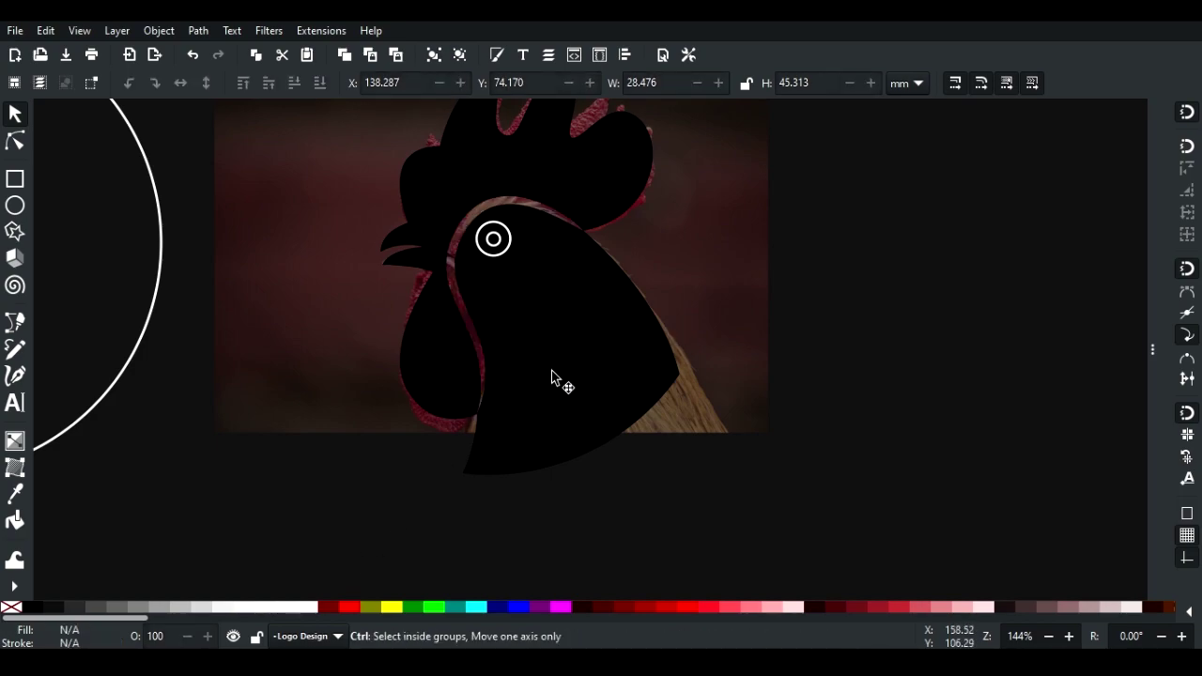
scroll(525, 357, "down", 1)
scroll(502, 344, "down", 2)
scroll(441, 310, "up", 2)
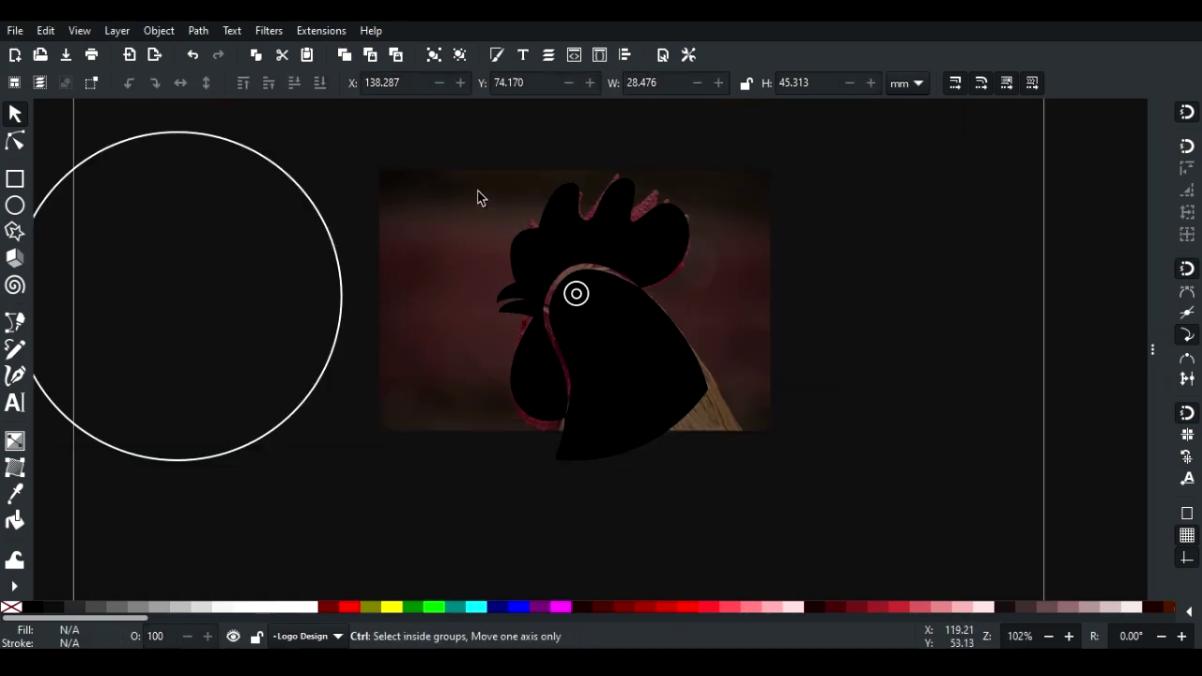
left_click(343, 297)
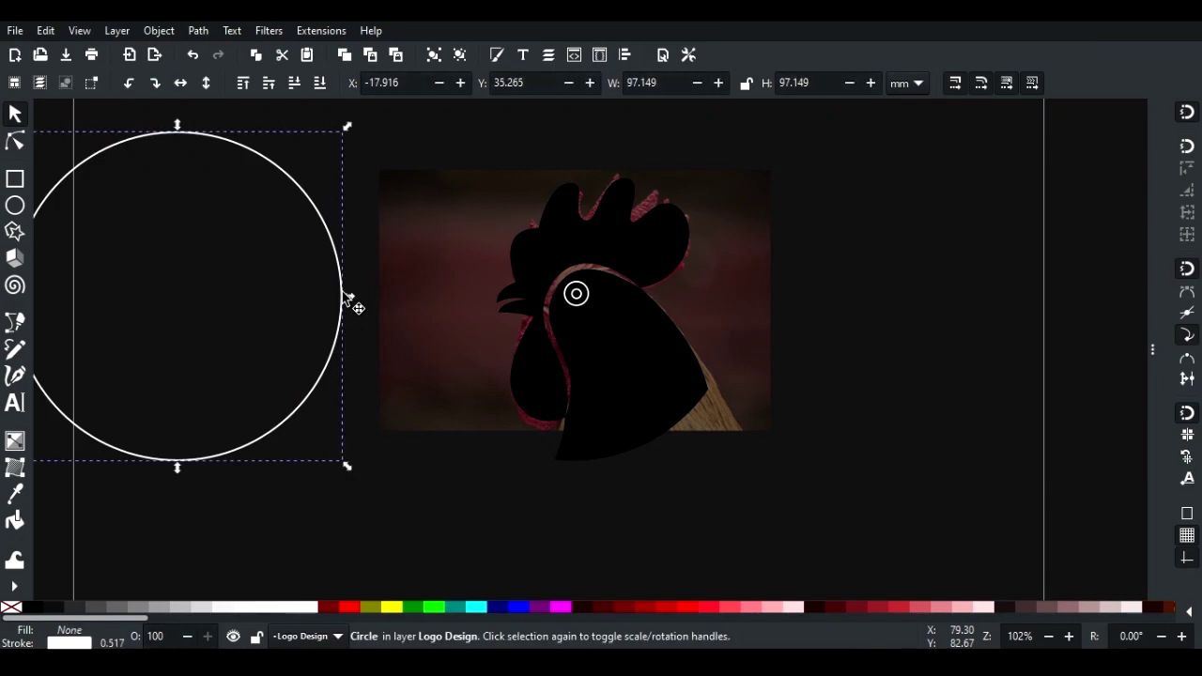
key("shift+Right")
key("shift+Right")
key("shift+Right")
key("shift+Right")
key("shift+Right")
key("shift+Right")
key("shift+Right")
key("shift+Right")
key("shift+Right")
key("shift+Right")
key("shift+Right")
key("shift+Right")
key("shift+Right")
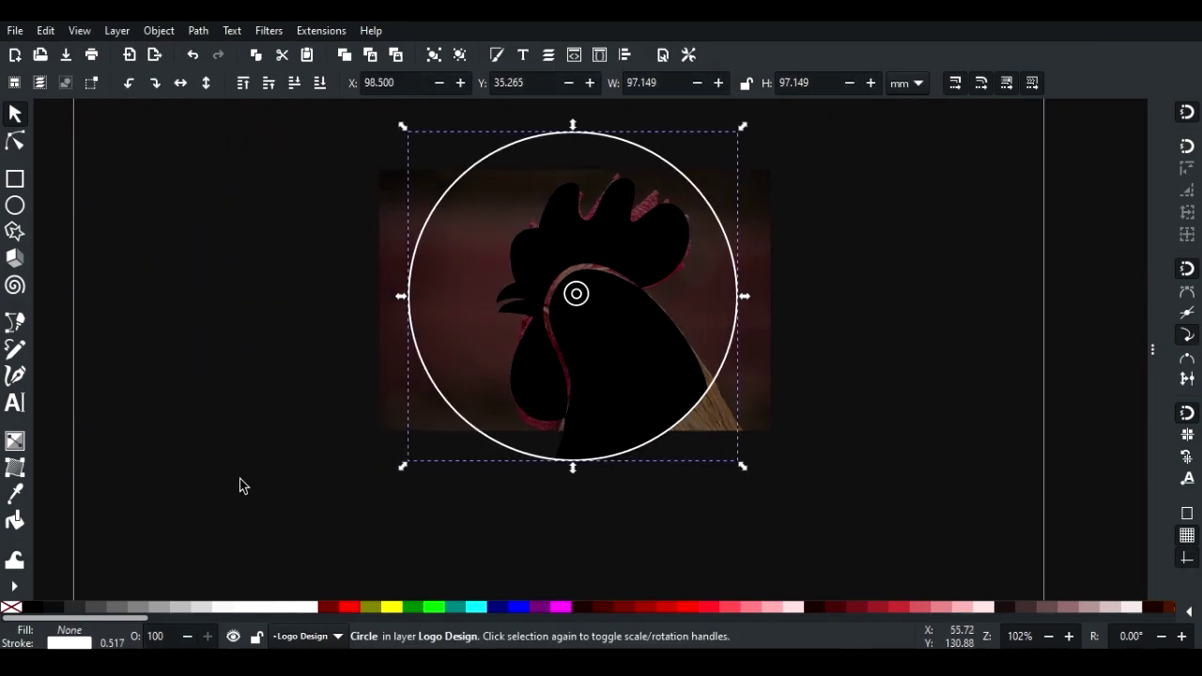
Fill the circle white and lower it behind the rooster.
left_click(308, 607)
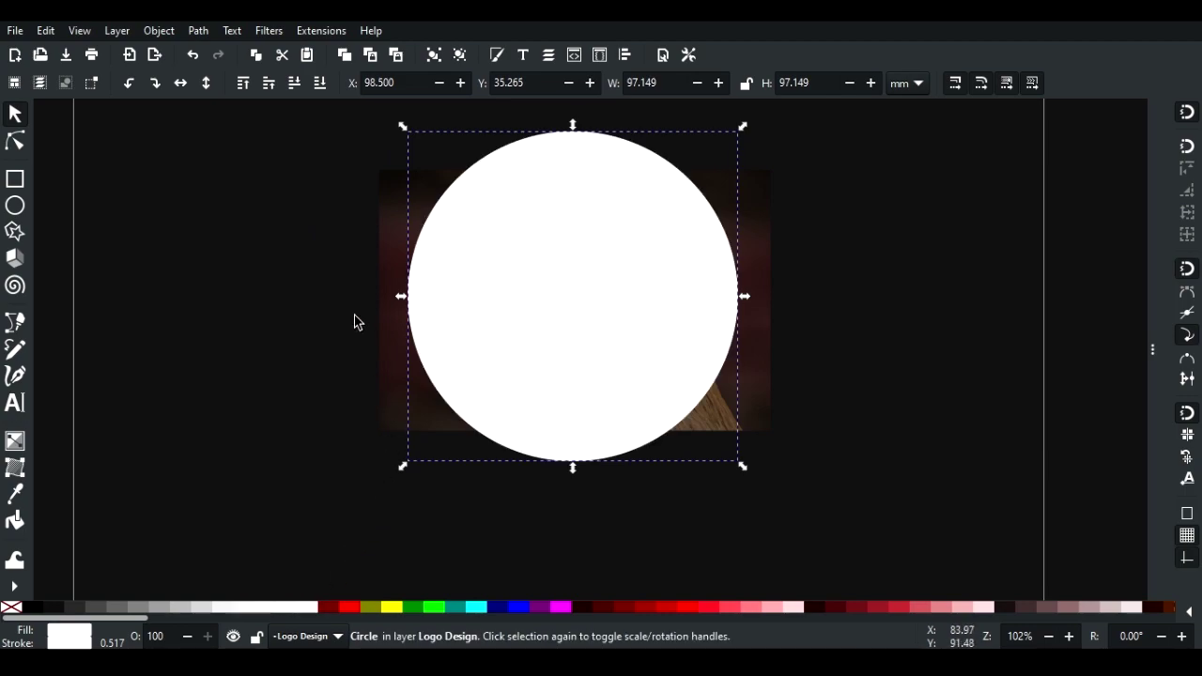
left_click(299, 84)
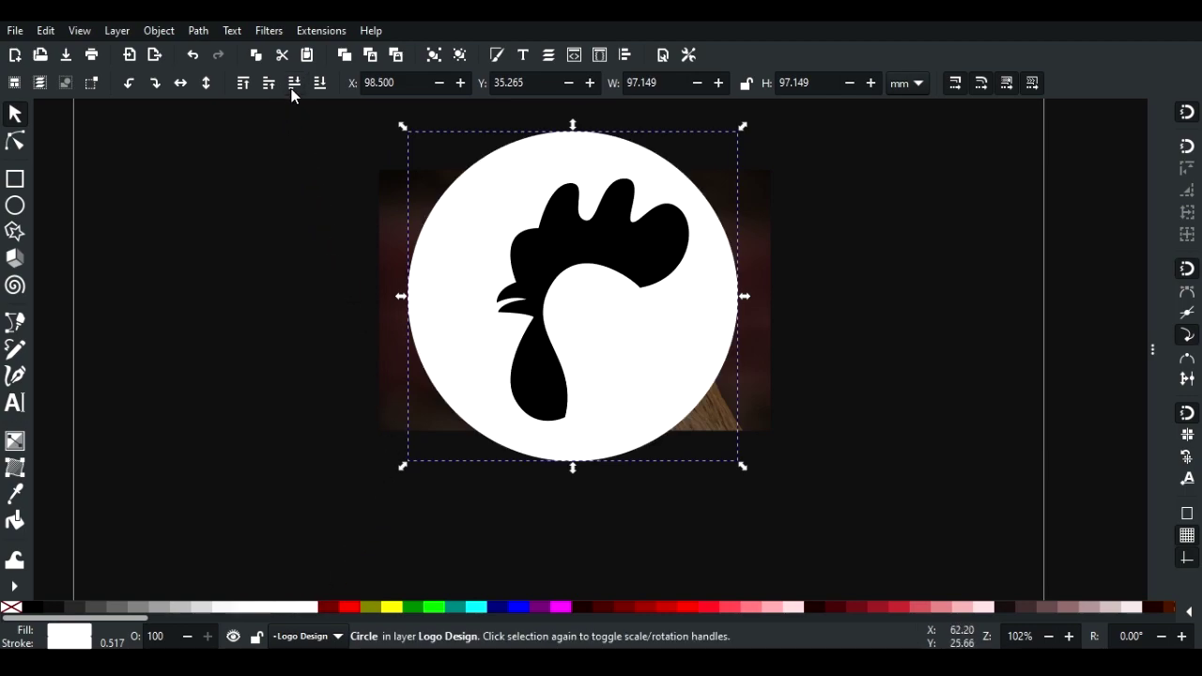
left_click(292, 87)
left_click(262, 320)
scroll(392, 335, "down", 2, "ctrl")
scroll(391, 335, "up", 1, "ctrl")
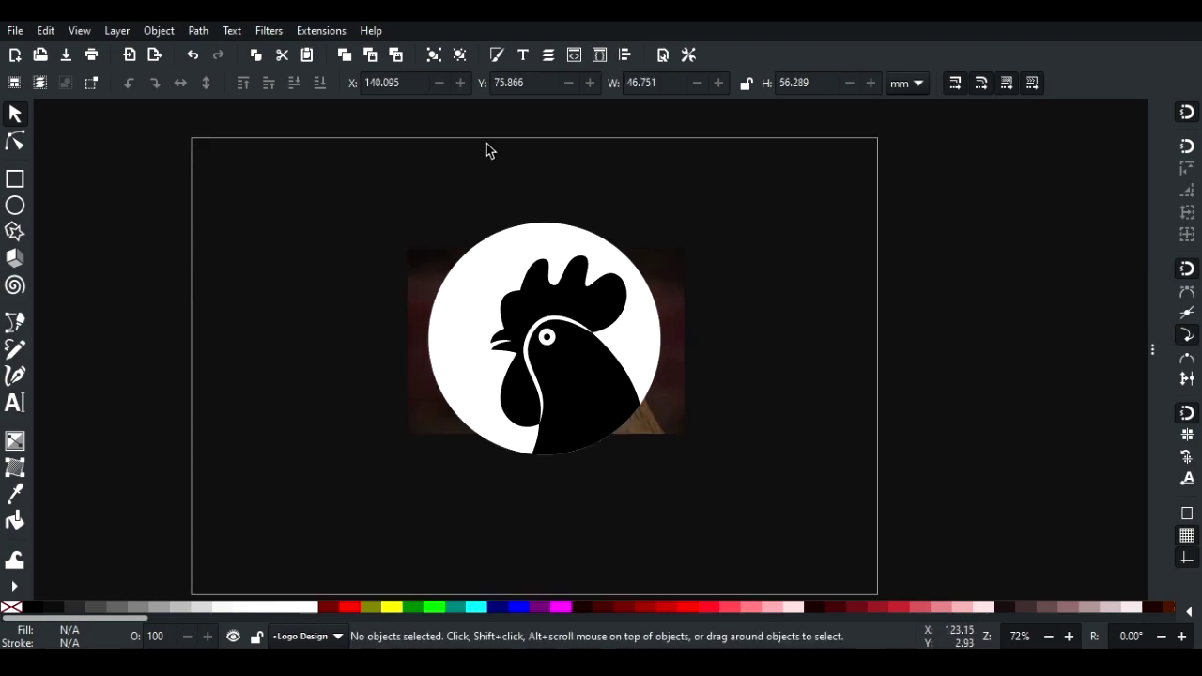
Draw a rectangle covering the whole page on Layer 1.
key("ctrl+shift+l")
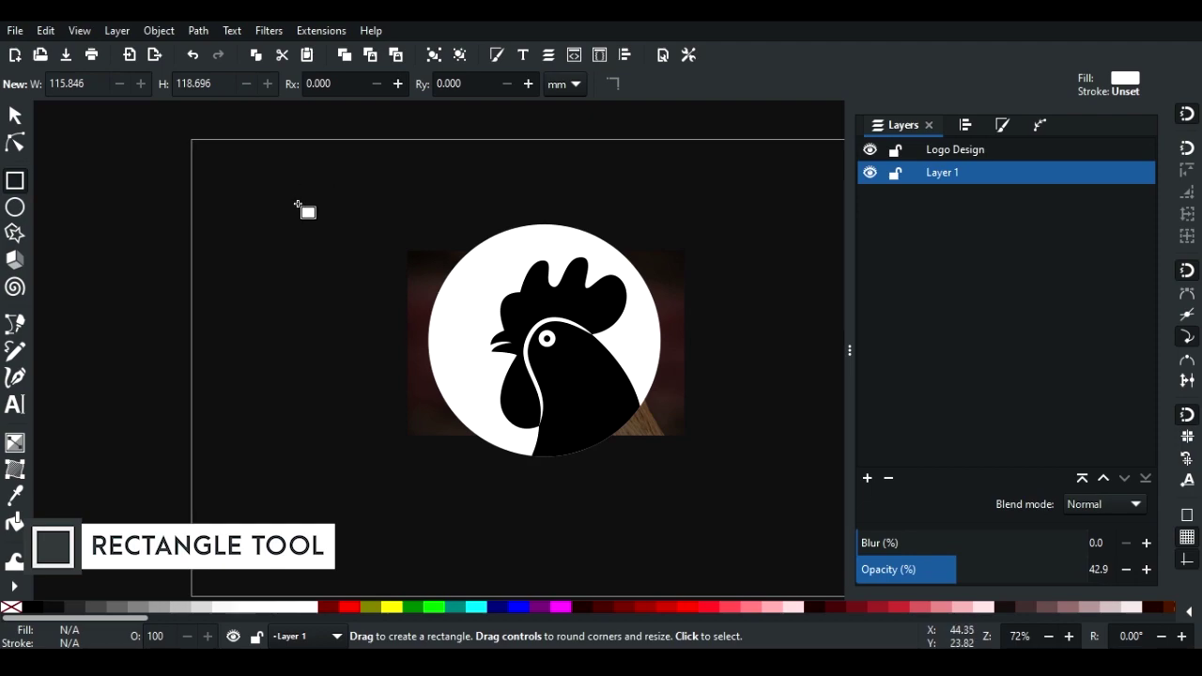
scroll(298, 204, "down", 2, "ctrl")
mouse_move(245, 170)
left_mouse_down()
mouse_move(503, 368)
mouse_move(589, 398)
left_mouse_up()
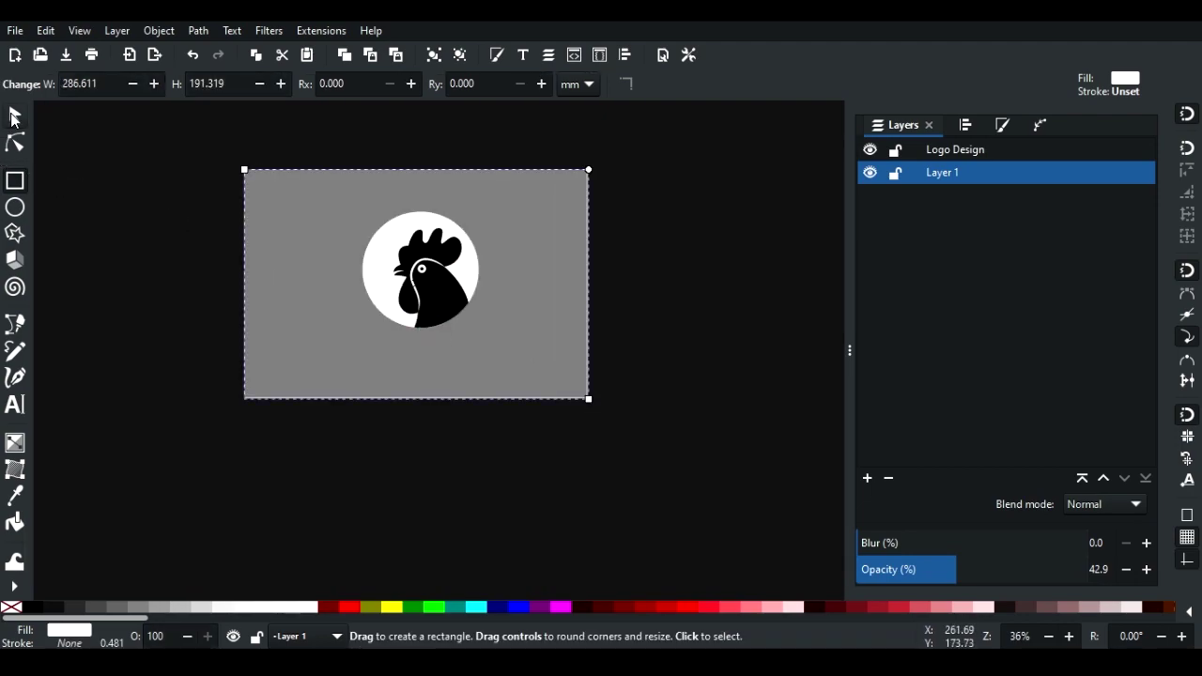
left_click(14, 115)
Make the rectangle fully opaque with a 20% Gray fill and lock Layer 1.
left_click_drag(970, 570, 1199, 580)
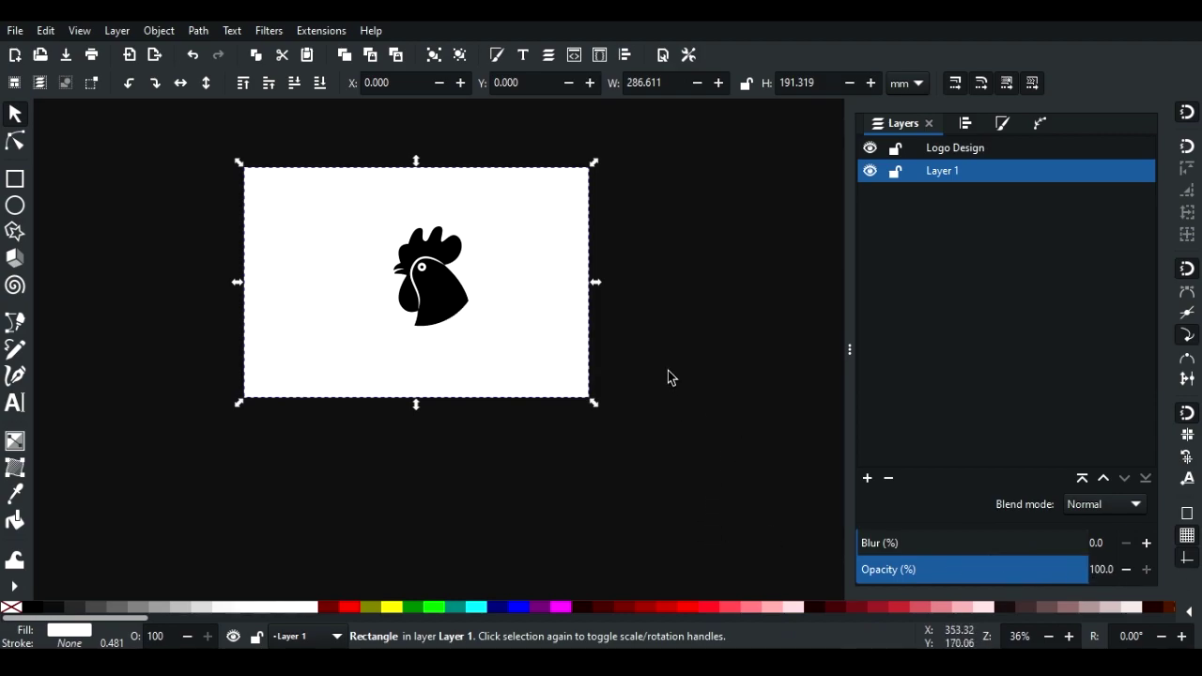
left_click(204, 605)
left_click(224, 608)
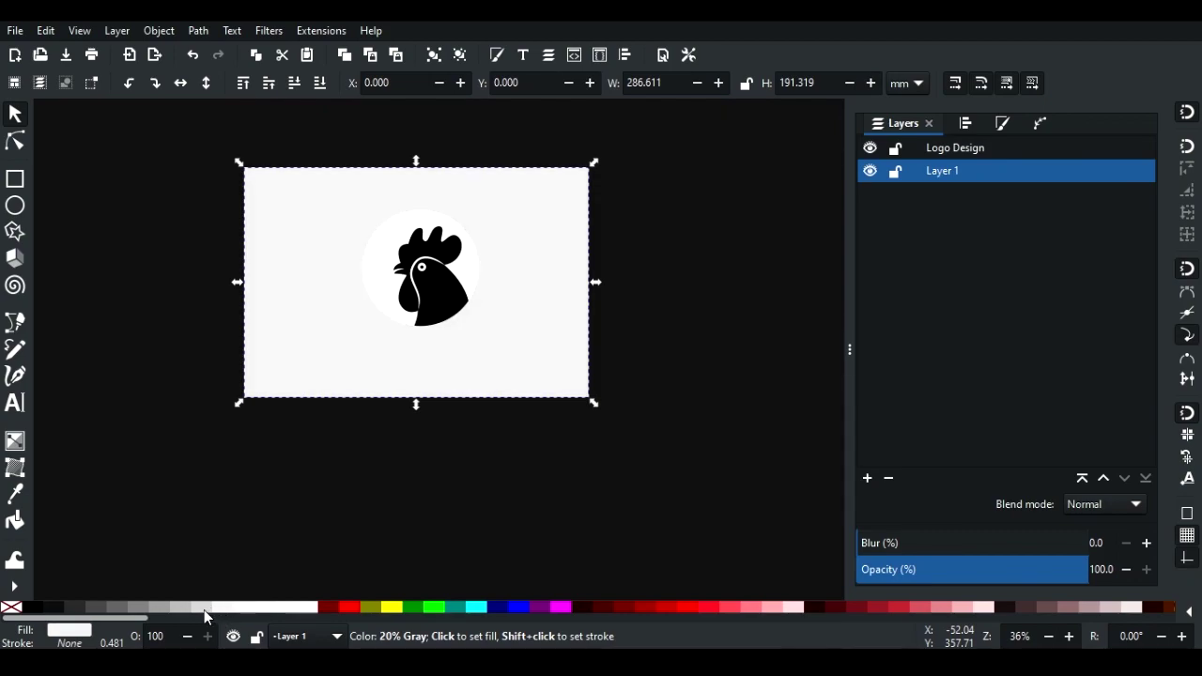
left_click(204, 608)
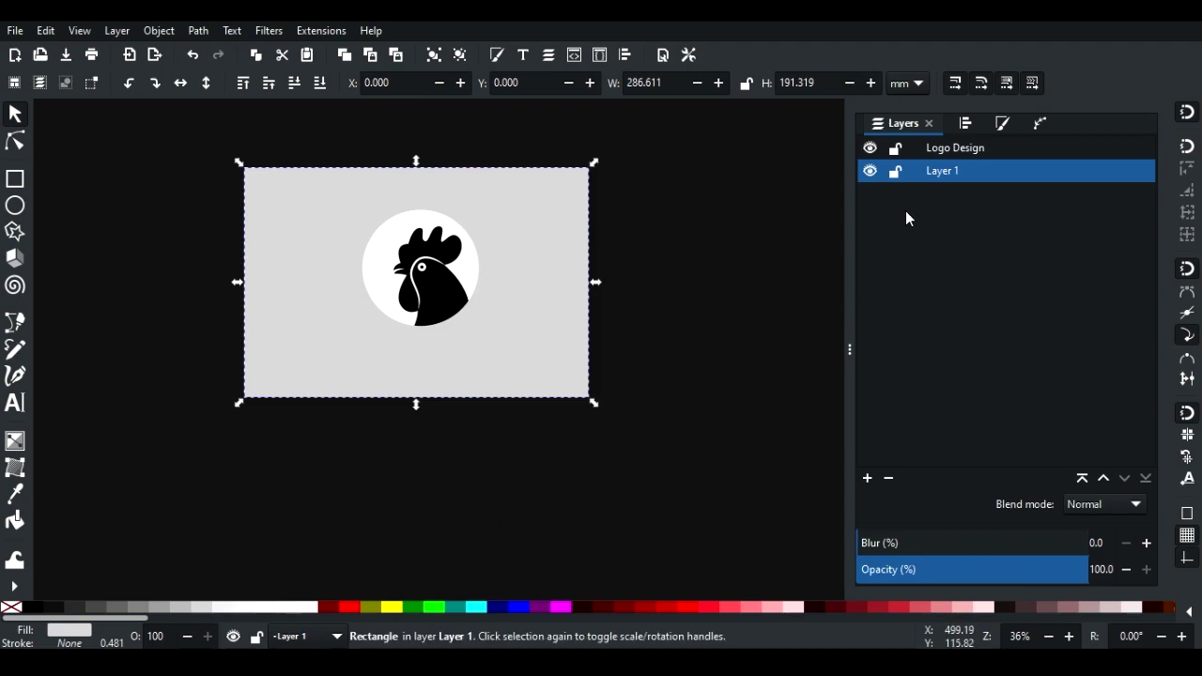
left_click(894, 173)
Make Logo Design the active layer and select the rooster's head shape.
left_click(936, 152)
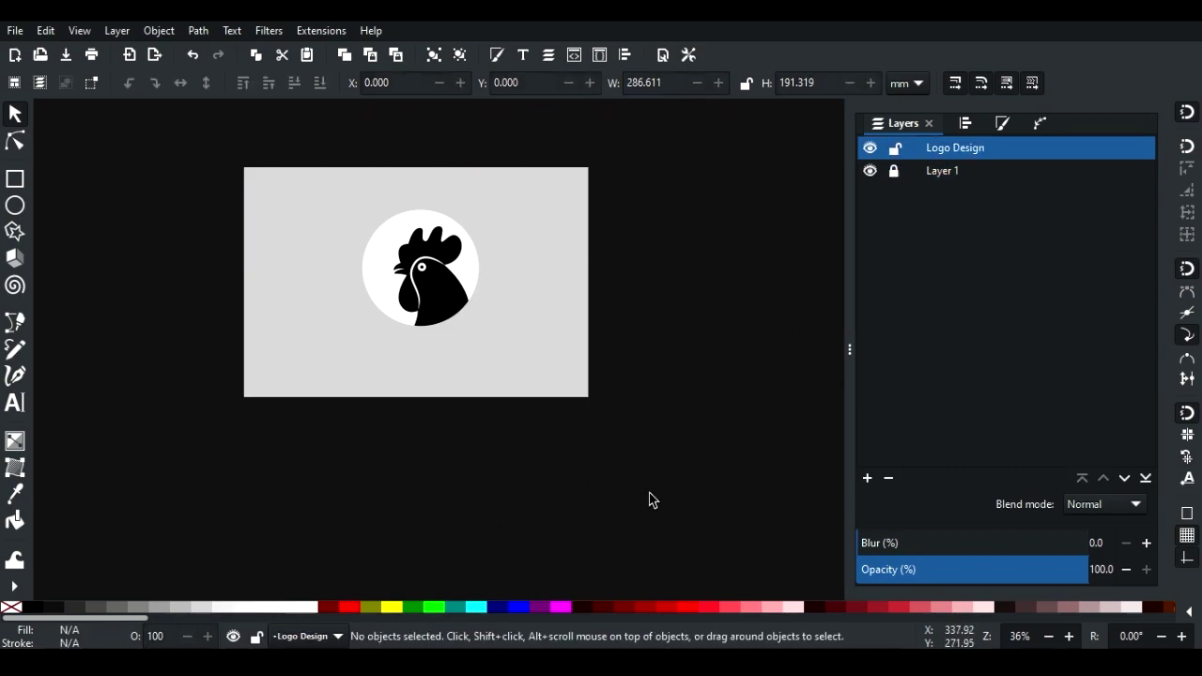
scroll(376, 276, "up", 1, "ctrl")
scroll(394, 313, "up", 2, "ctrl")
scroll(437, 345, "down", 1, "ctrl")
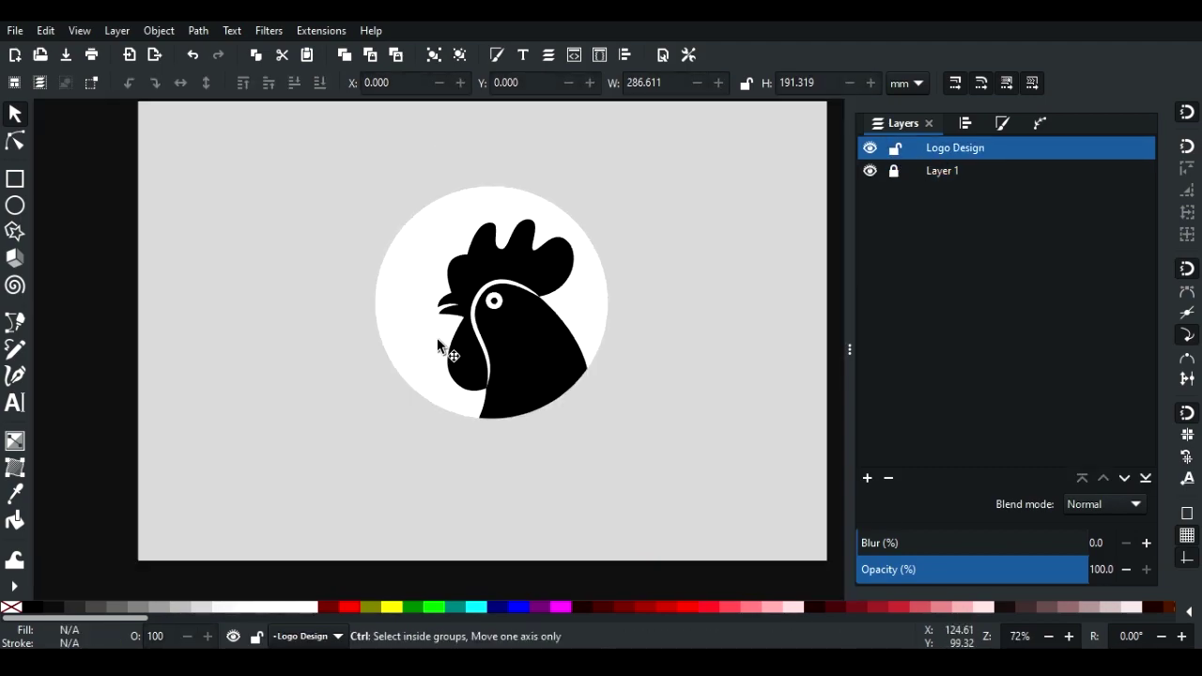
scroll(413, 315, "up", 4, "ctrl")
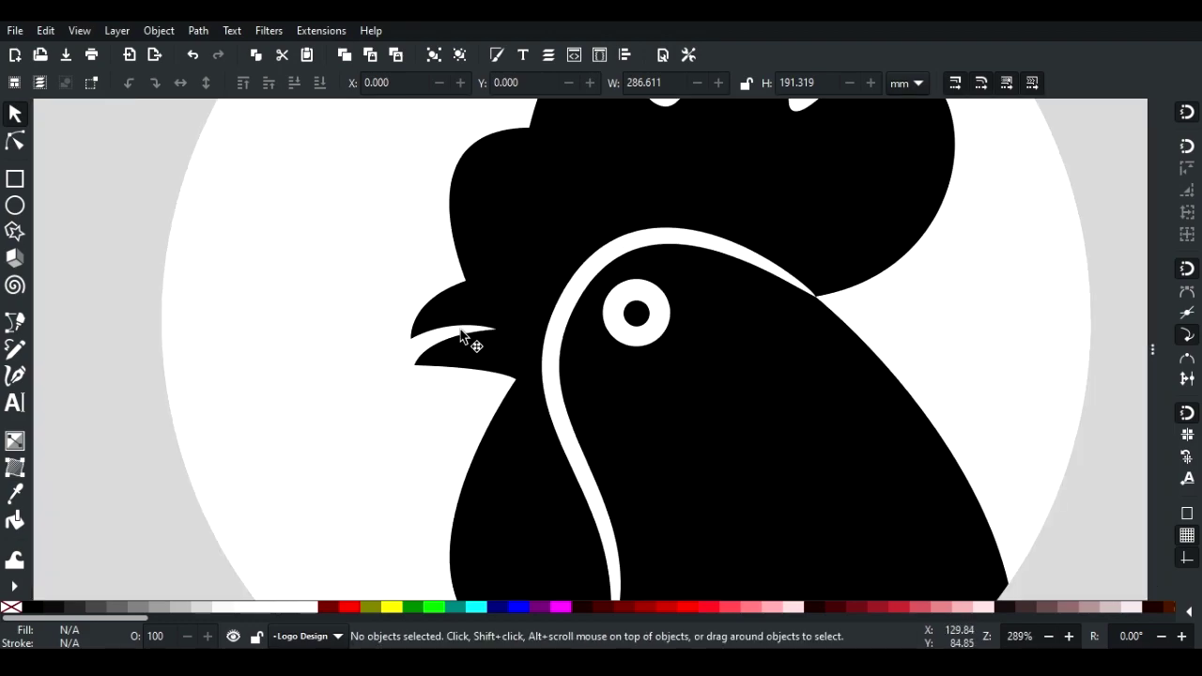
left_click(474, 302)
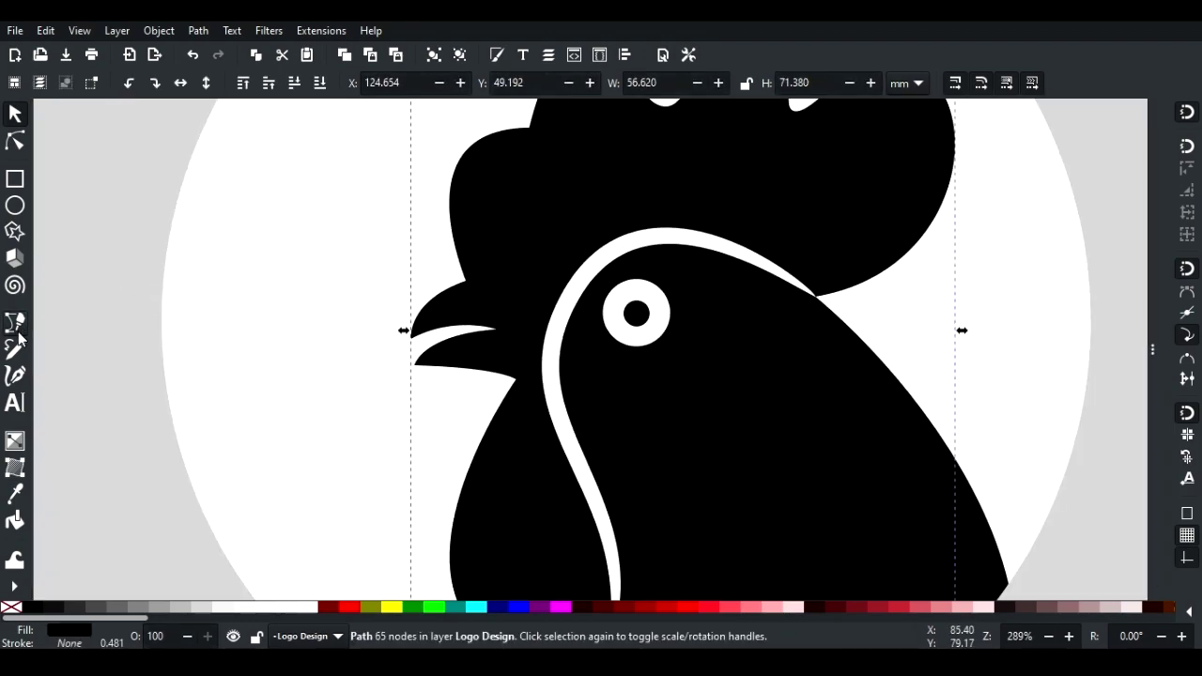
Draw a closed crescent on the upper beak with the Pen tool and fill it white.
key("p")
scroll(448, 338, "up", 3, "ctrl")
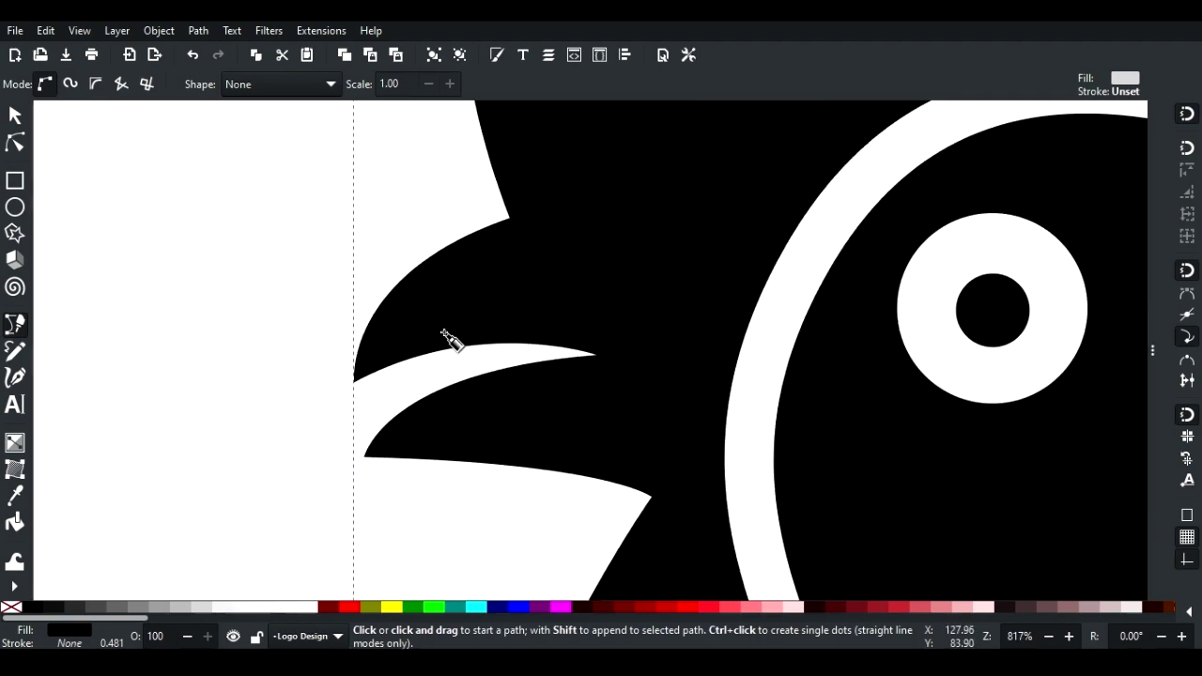
left_click(390, 339)
left_click_drag(442, 253, 630, 242)
left_click_drag(578, 310, 608, 321)
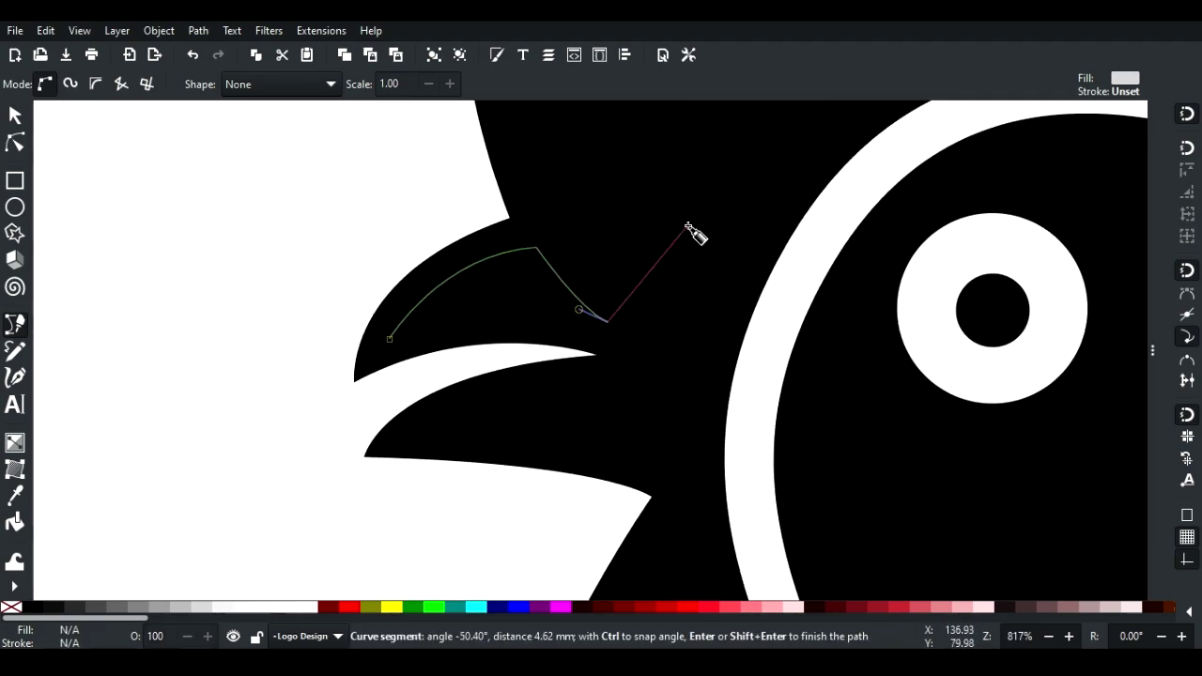
left_click_drag(390, 339, 287, 397)
left_click(310, 613)
right_click(13, 608)
left_click(15, 114)
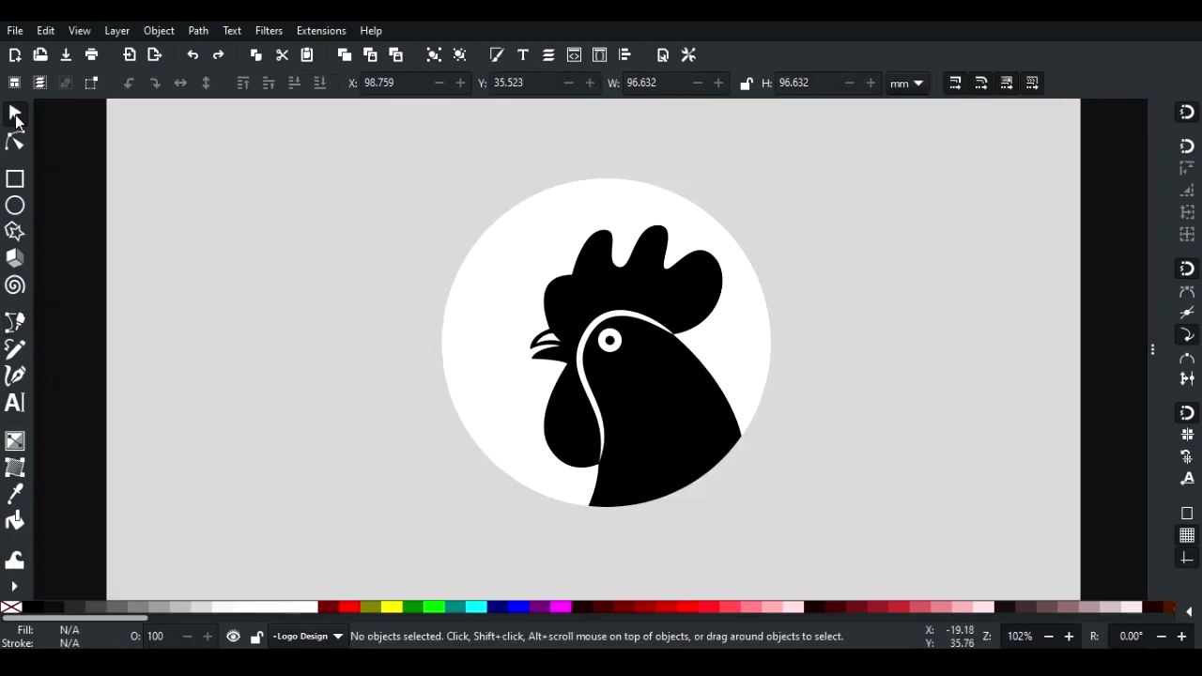
Fill the circle with a saturated yellow in Fill and Stroke.
left_click(478, 333)
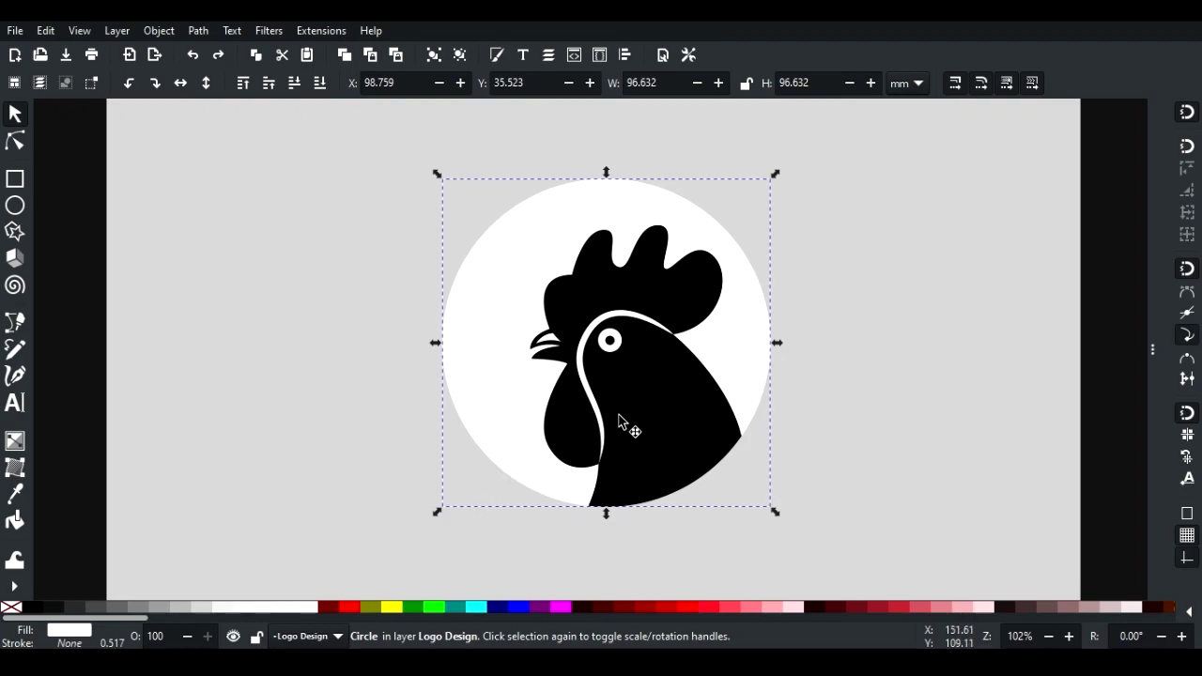
left_click(497, 54)
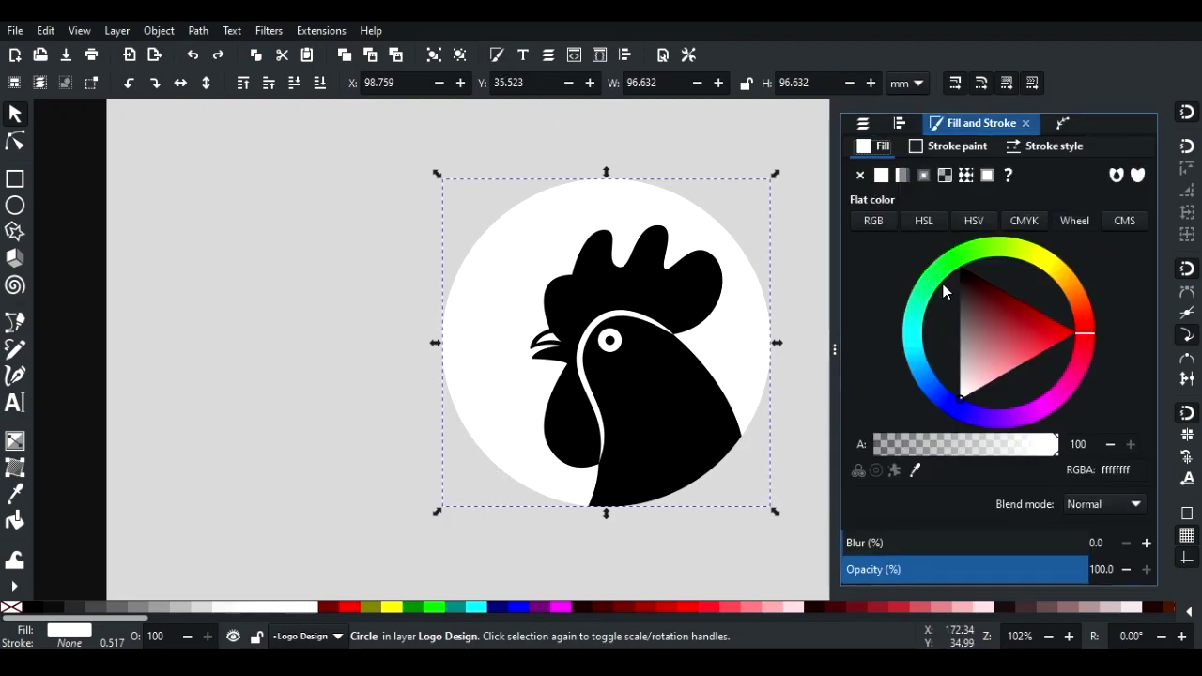
left_click(1061, 264)
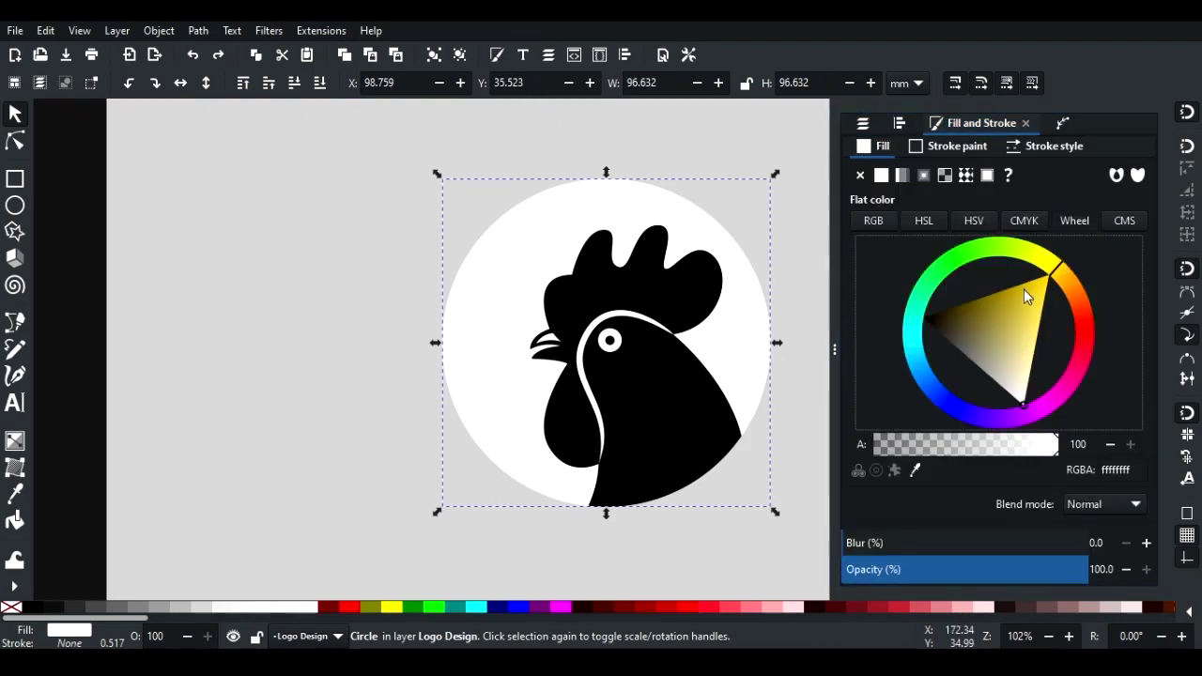
left_click_drag(1024, 284, 1032, 260)
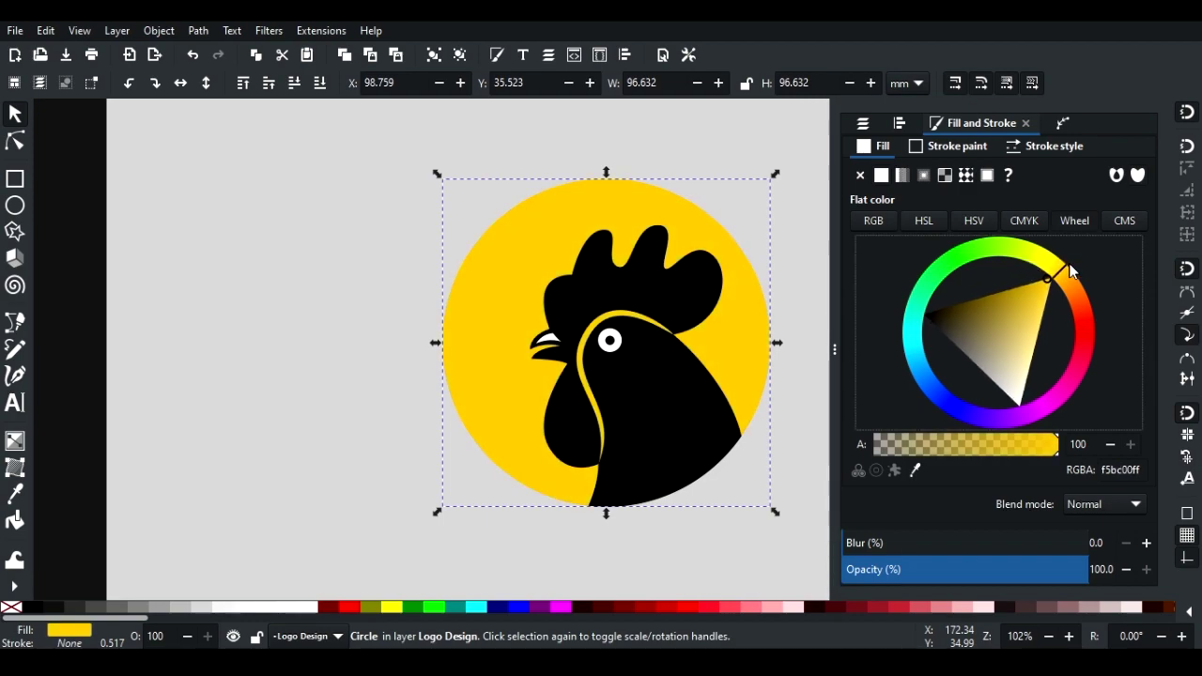
left_click(1070, 270)
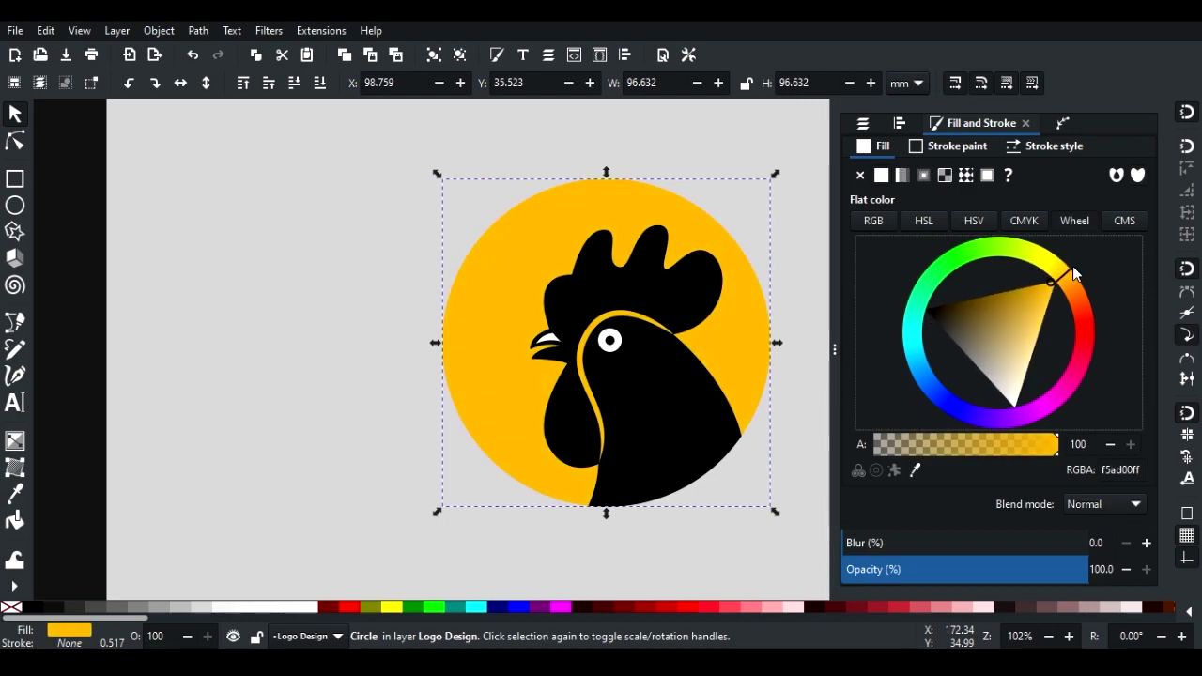
left_click(1068, 265)
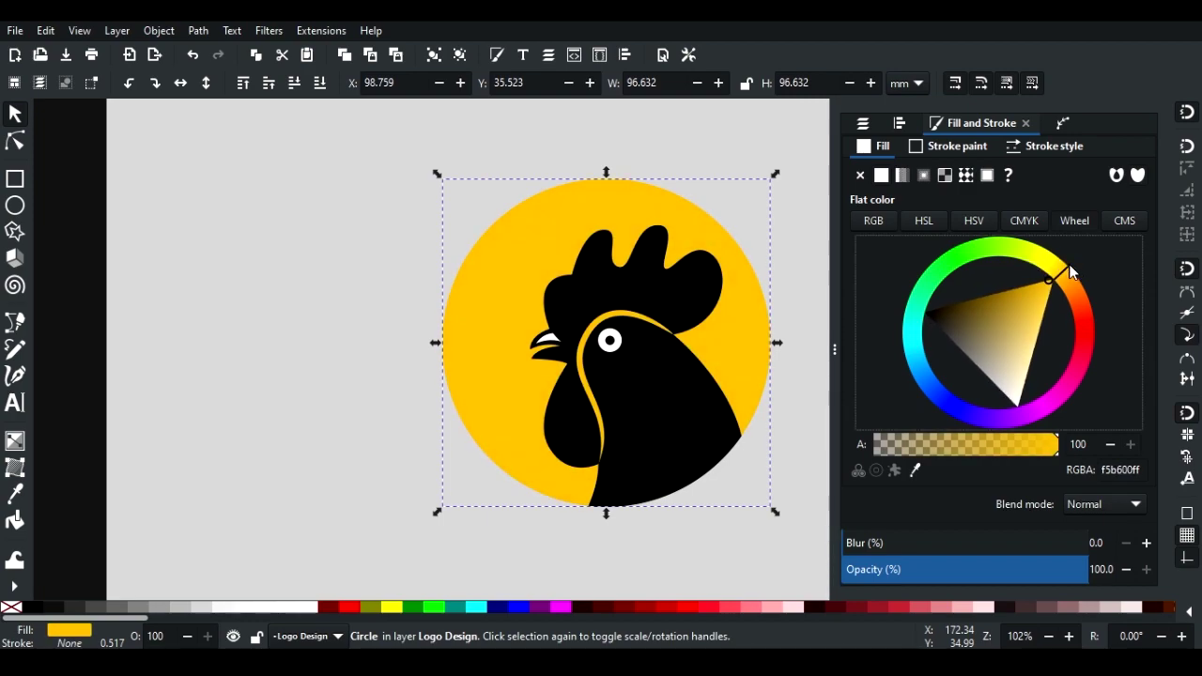
left_click(770, 131)
Make the head shape white and give the comb and wattle a red ff0000 linear gradient.
left_click(628, 385)
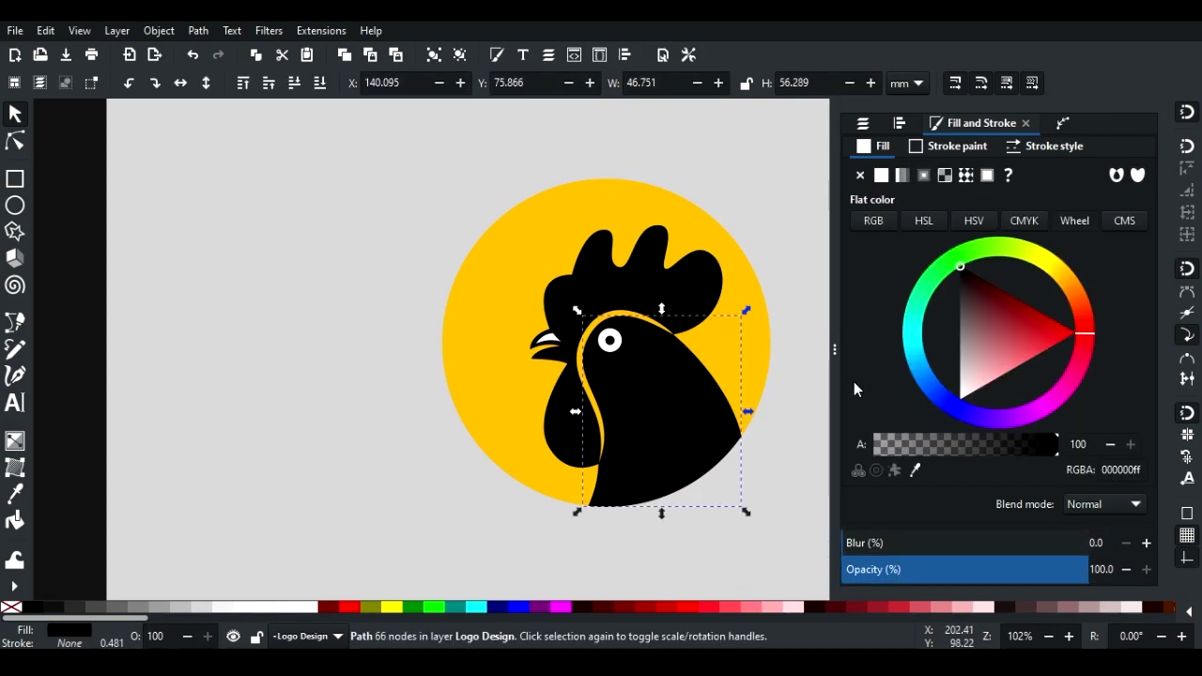
left_click_drag(961, 385, 958, 430)
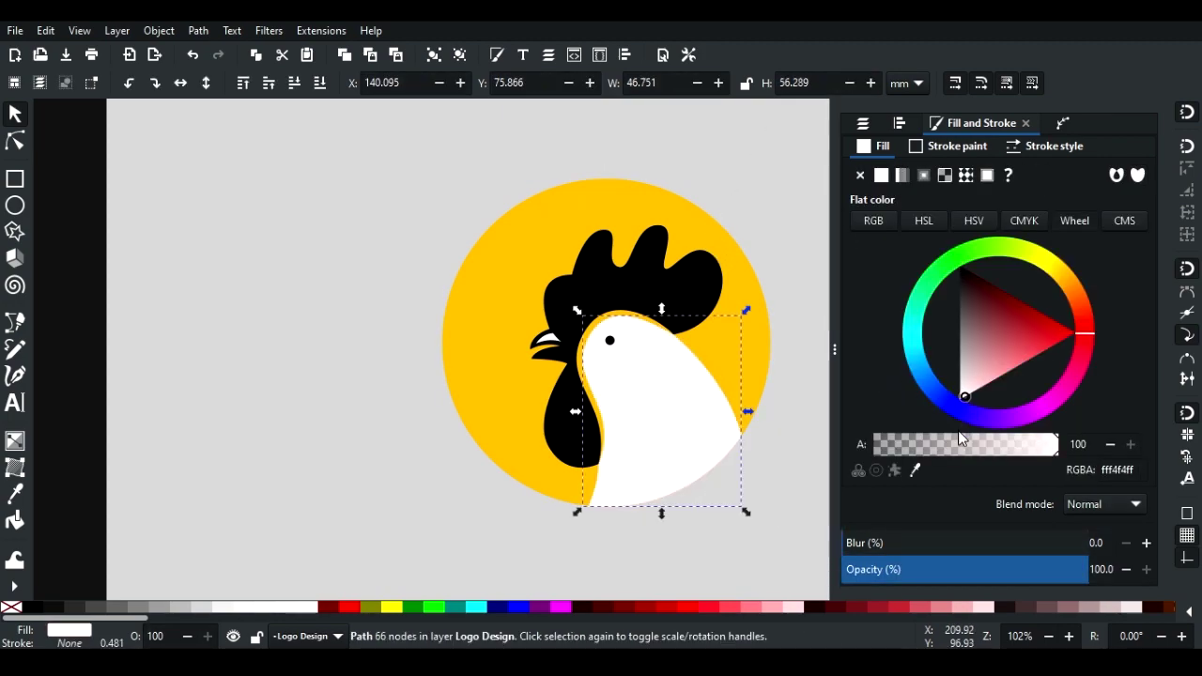
left_click(771, 541)
left_click(604, 293)
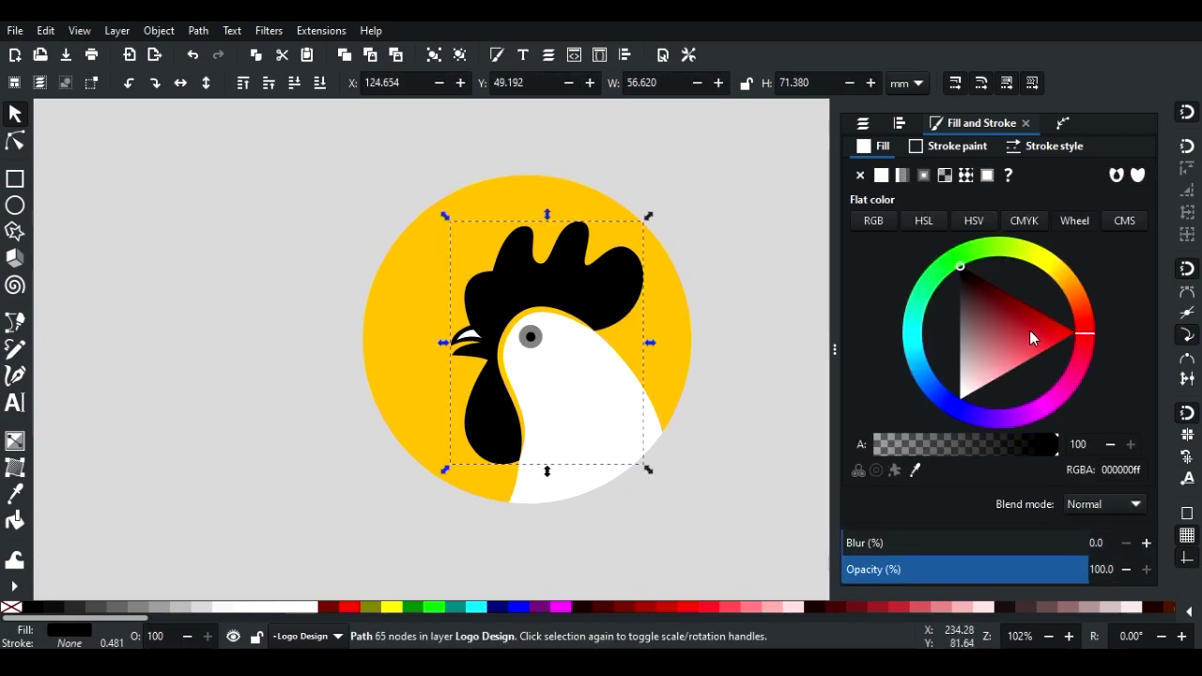
left_click_drag(1031, 332, 1120, 335)
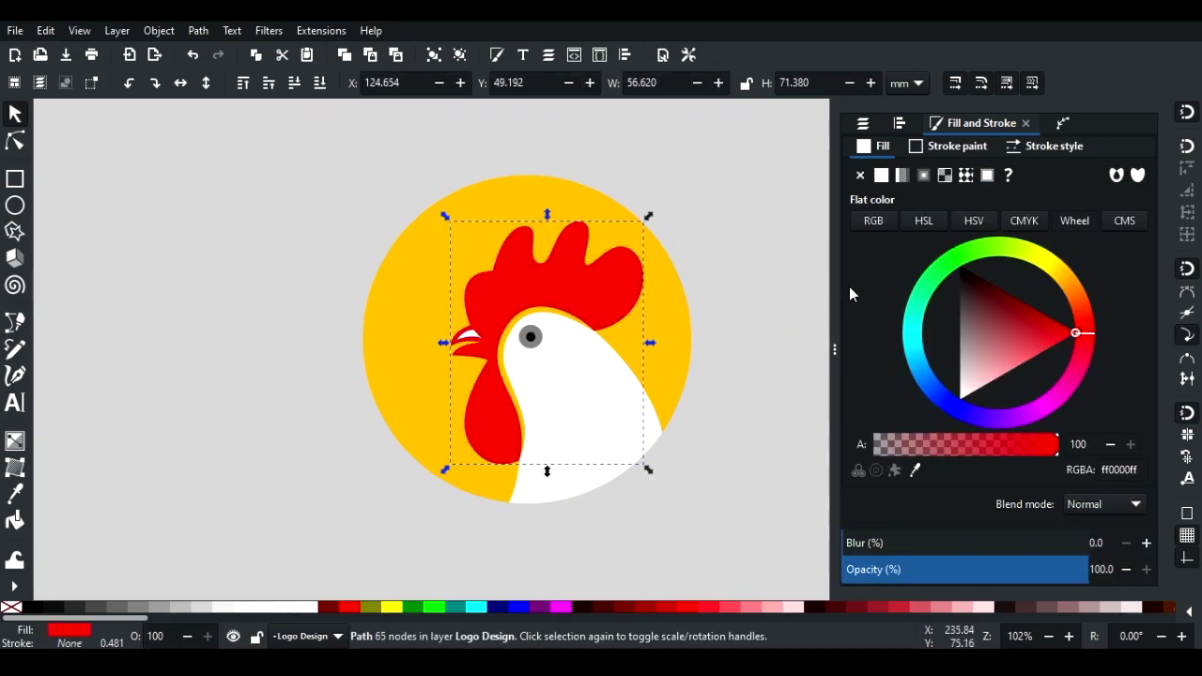
left_click(902, 176)
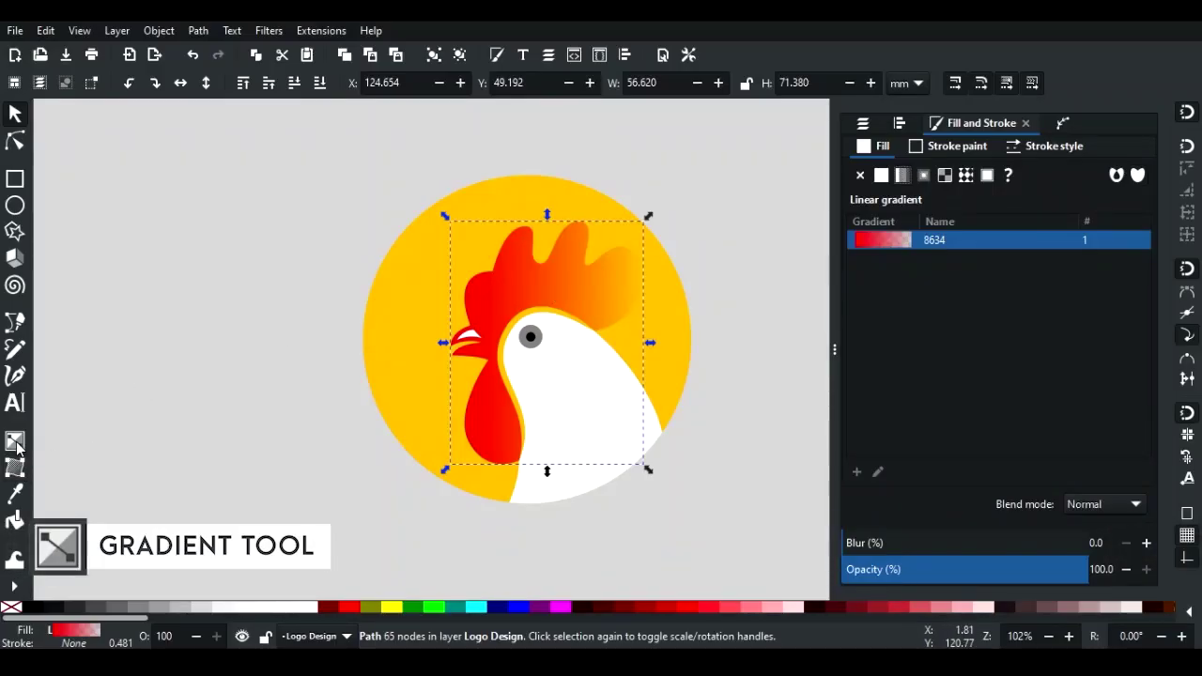
Run the gradient vertically up the comb and make its top stop fully opaque.
left_click(15, 441)
left_click_drag(487, 420, 500, 263)
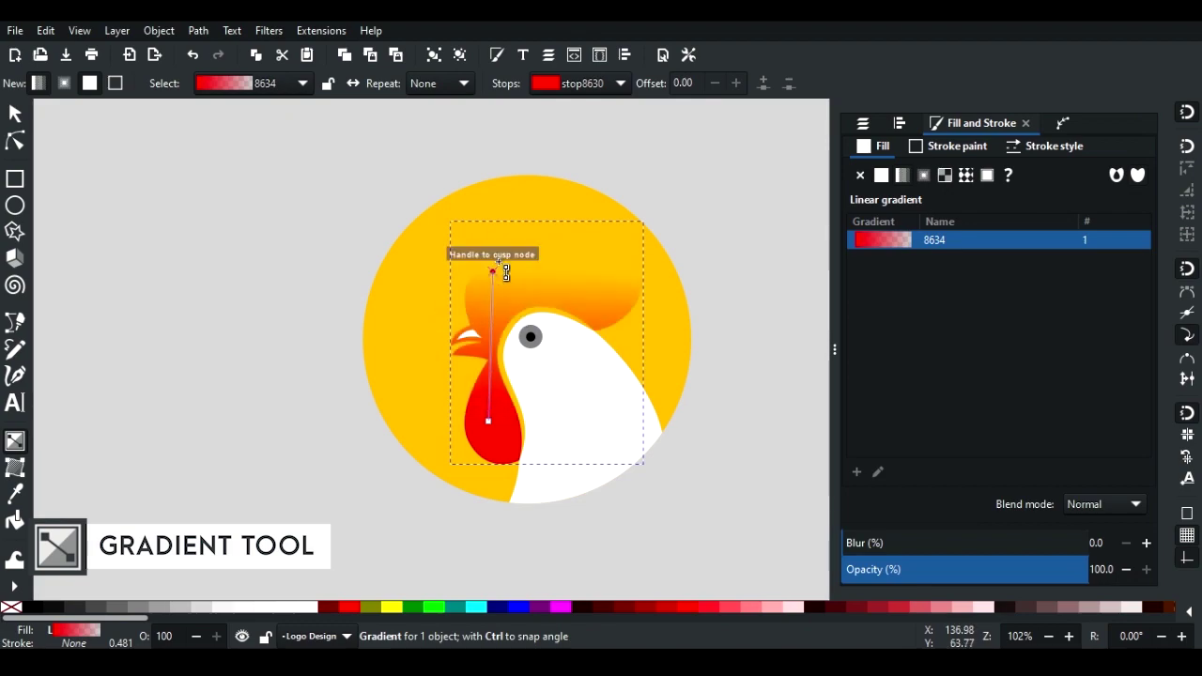
left_click(493, 271)
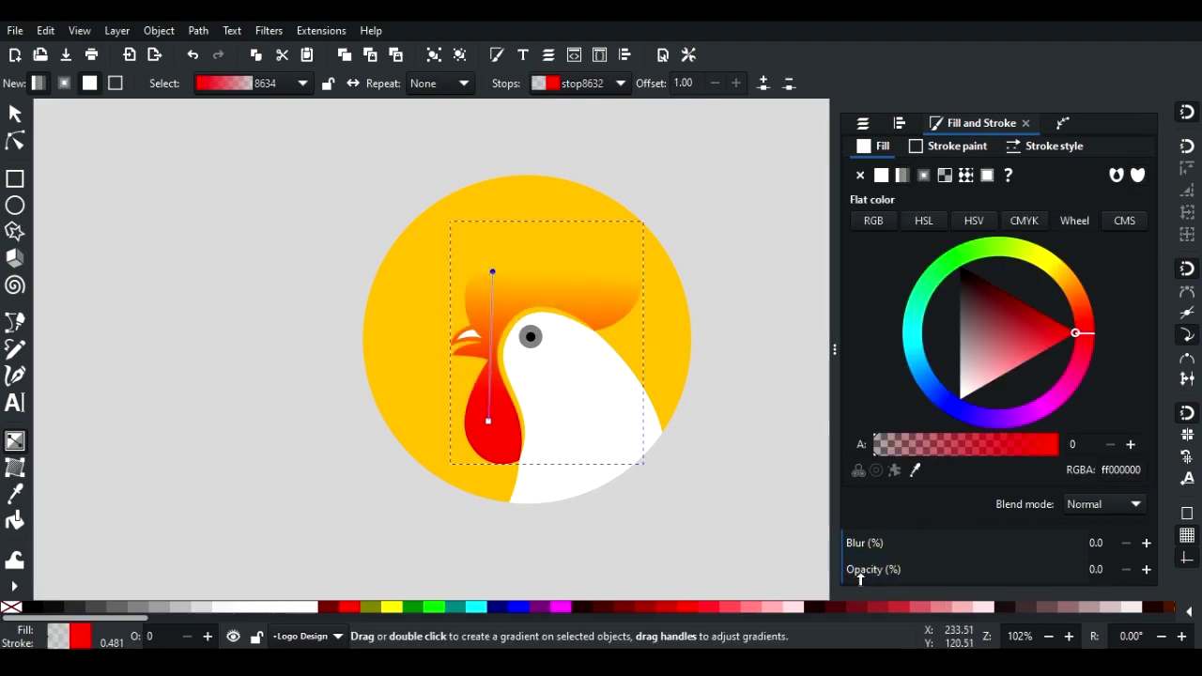
left_click_drag(858, 570, 1185, 570)
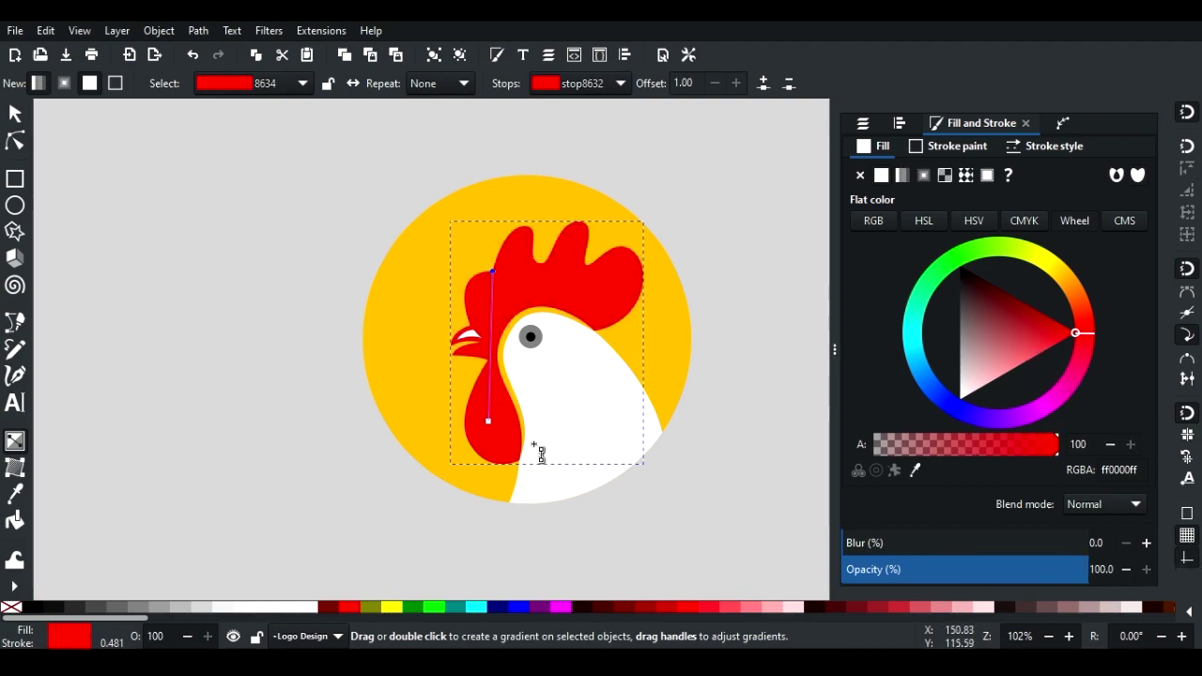
Darken the bottom gradient stop to deep red 8e0000.
left_click(488, 421)
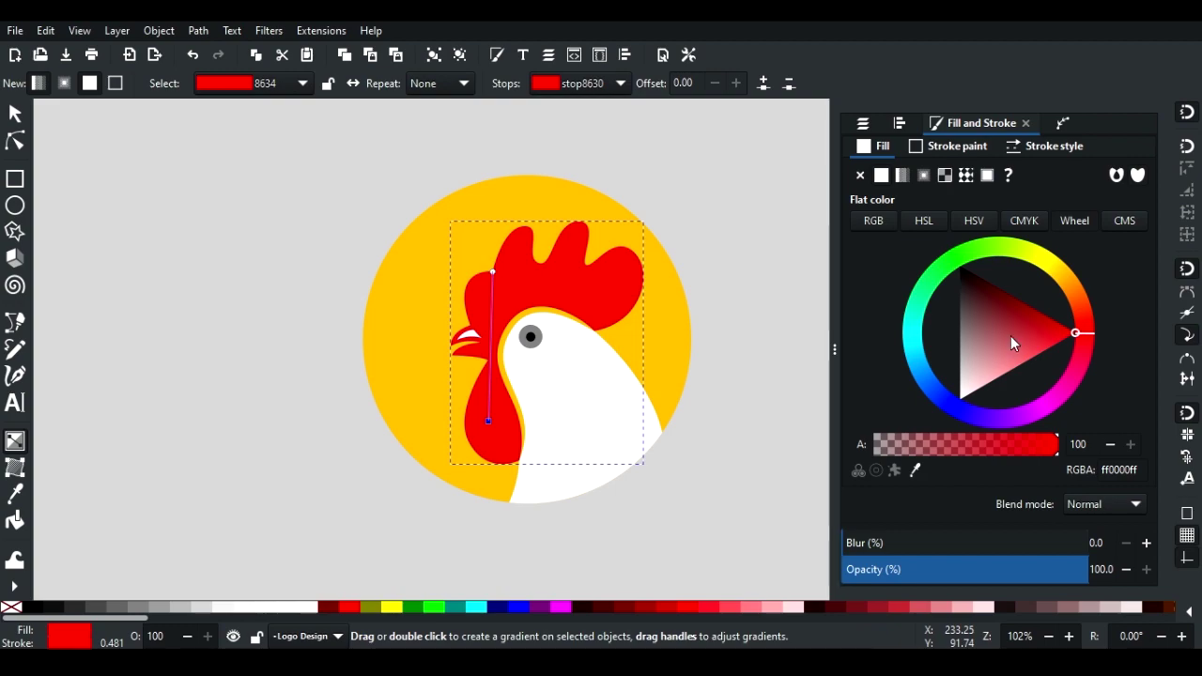
left_click_drag(1012, 341, 1026, 287)
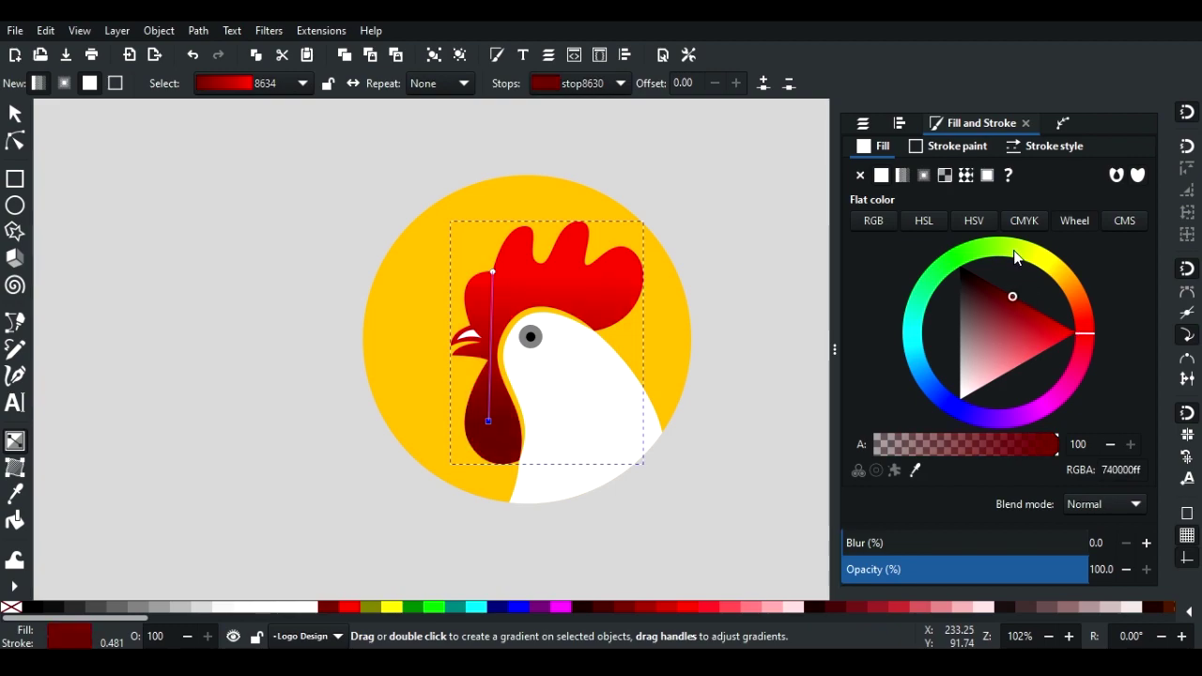
key("5")
key("s")
key("Escape")
Shrink the whole logo slightly and reposition it on the page.
left_click_drag(236, 249, 576, 516)
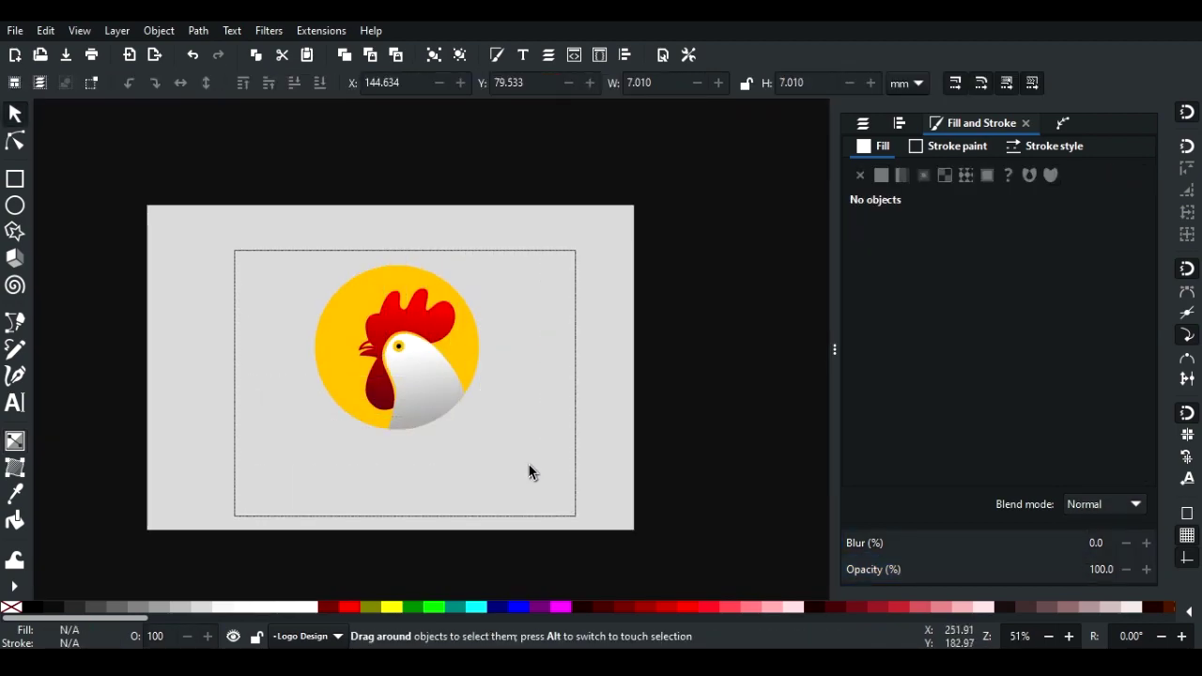
left_click_drag(419, 350, 329, 374)
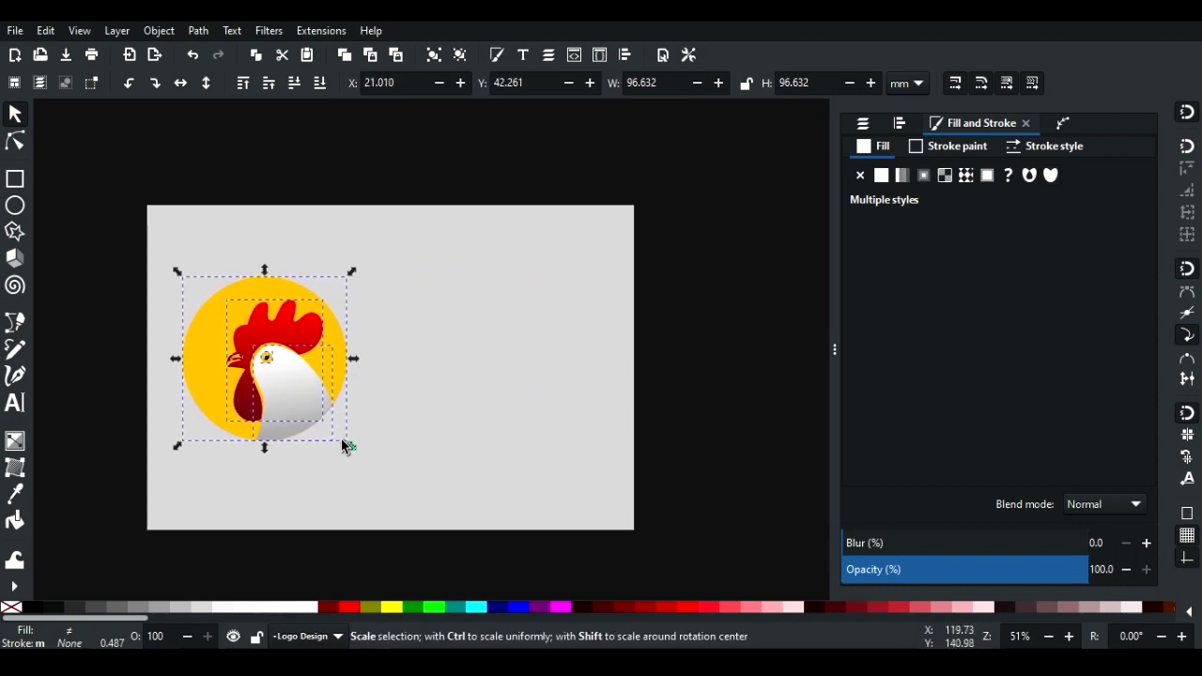
left_click_drag(352, 446, 322, 425)
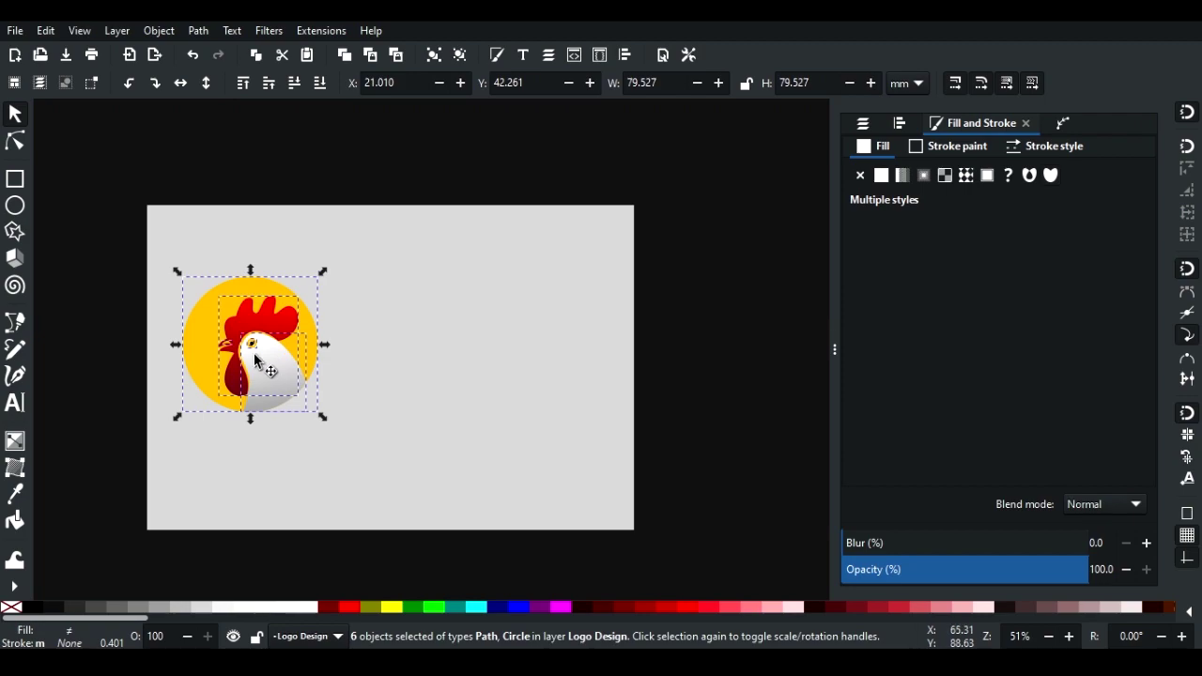
left_click_drag(282, 366, 540, 356)
left_click(522, 444)
Draw a wavy Bezier line across the red comb.
scroll(458, 239, "up", 5)
scroll(457, 247, "up", 1)
key("b")
left_click(222, 397)
left_click(271, 413)
left_click_drag(341, 302, 415, 330)
left_click_drag(340, 301, 416, 332)
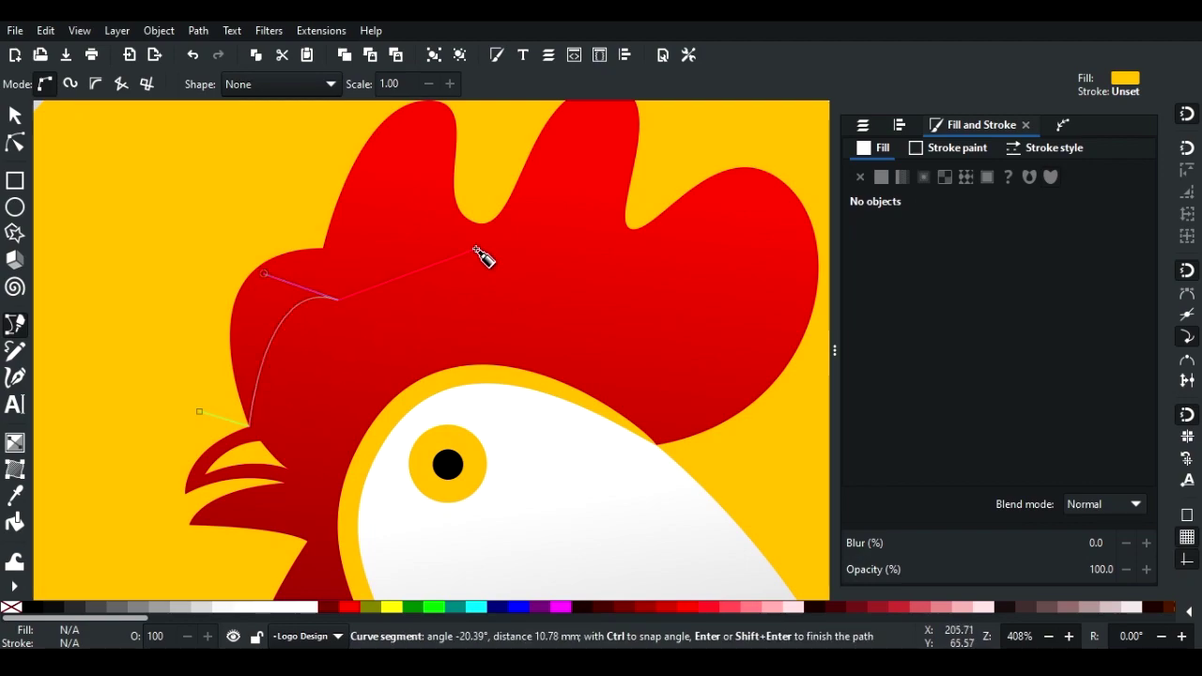
left_click_drag(354, 224, 423, 215)
left_click_drag(464, 297, 504, 306)
left_click(563, 206)
left_click(620, 278)
scroll(620, 279, "down", 1)
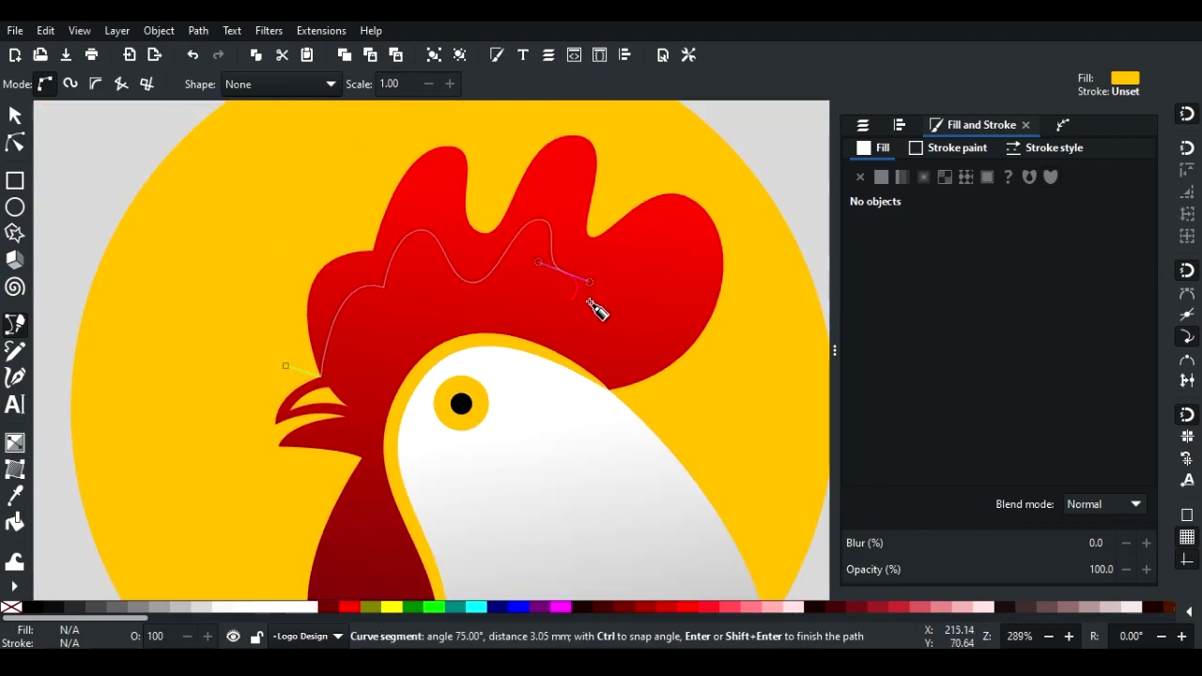
left_click_drag(658, 246, 698, 260)
left_click_drag(605, 368, 563, 424)
left_click(635, 417)
key("Return")
Give the wavy line a black stroke and no fill.
left_click(15, 114)
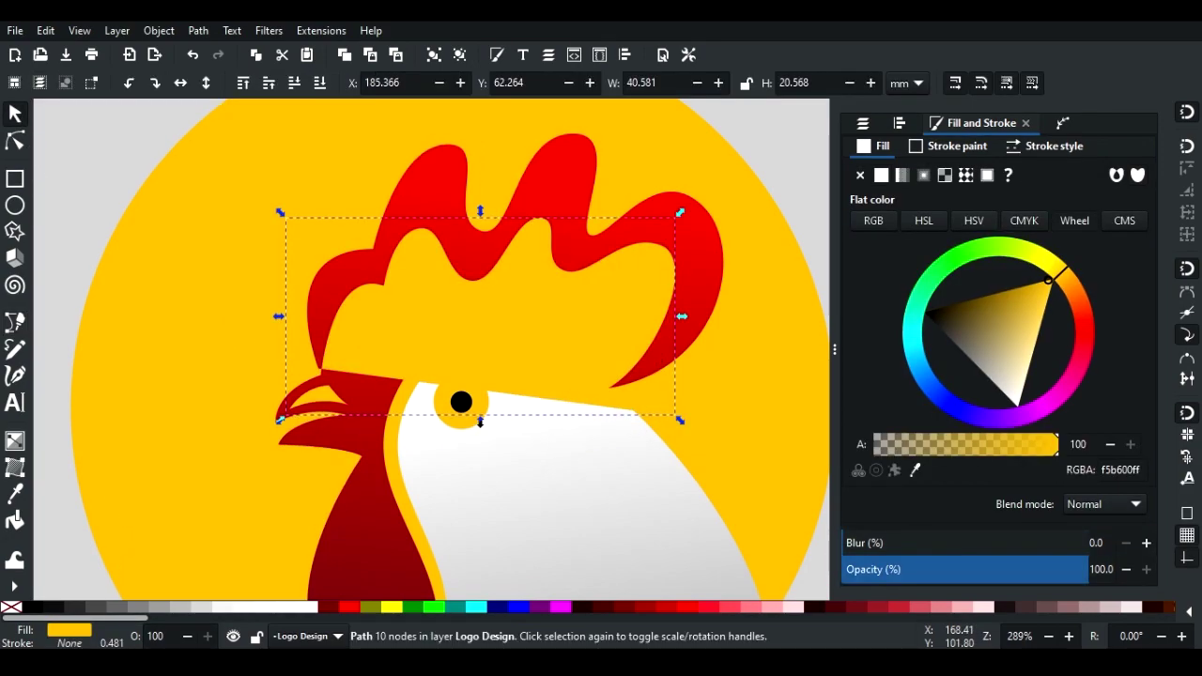
left_click(12, 608)
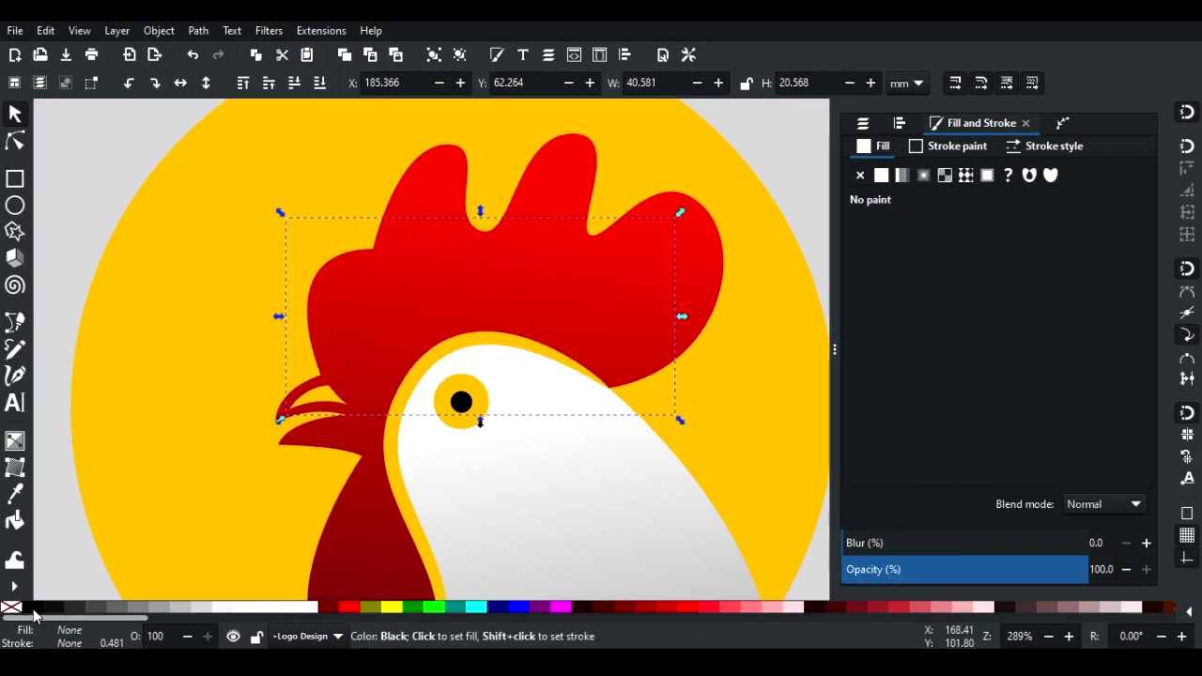
right_click(41, 610)
left_click(96, 530)
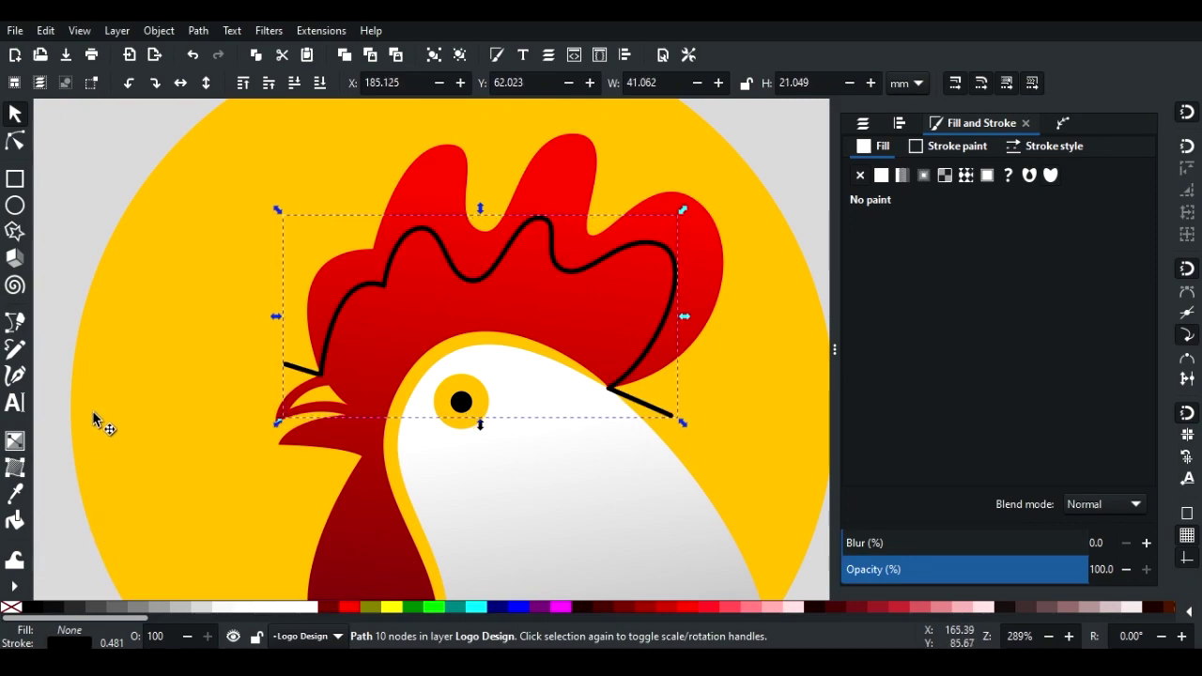
Adjust the wavy line's nodes to follow the comb's edge.
left_click(15, 140)
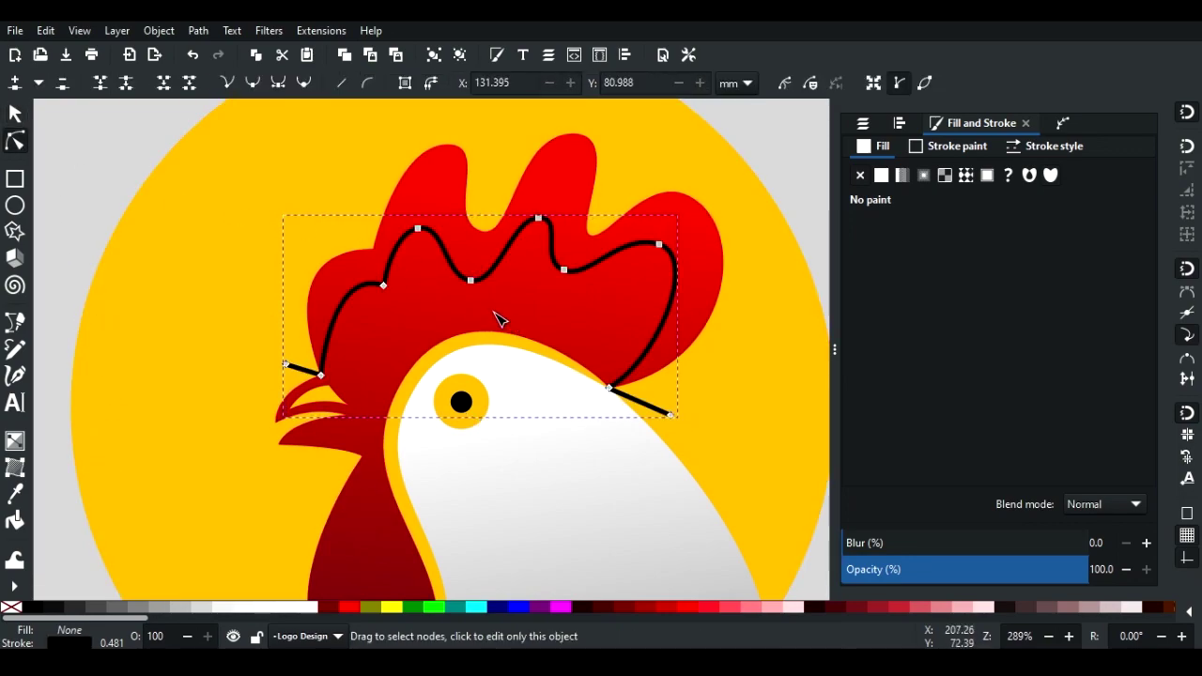
left_click_drag(416, 230, 425, 227)
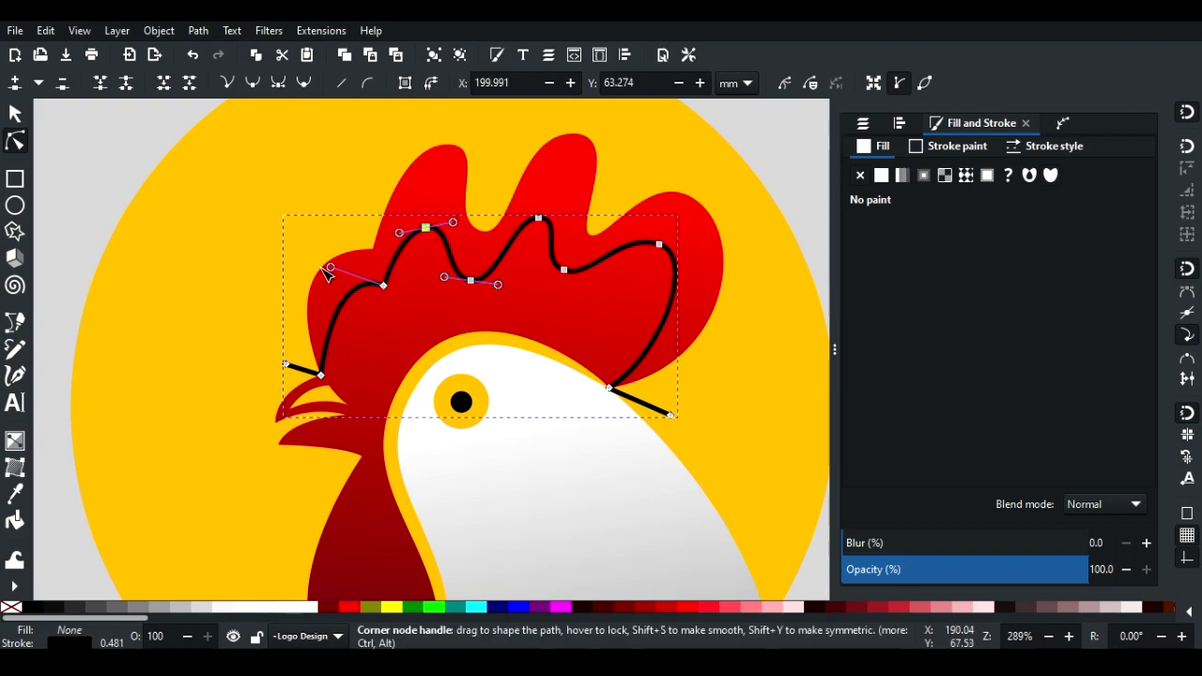
left_click_drag(493, 281, 507, 296)
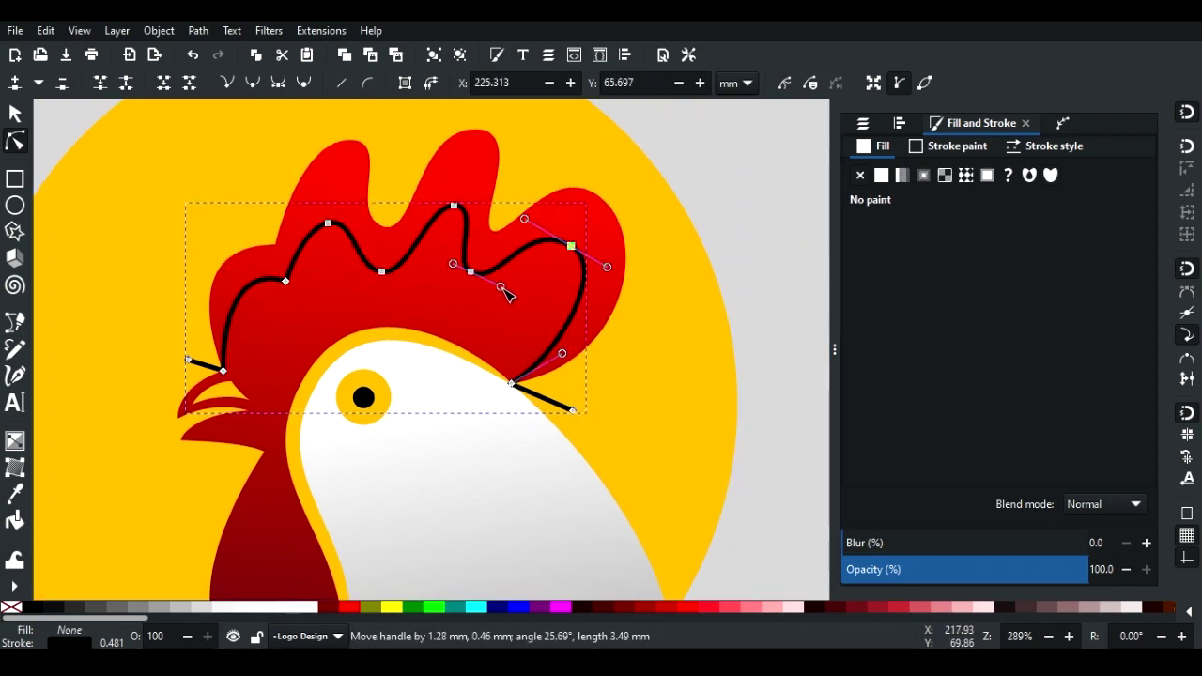
left_click(15, 113)
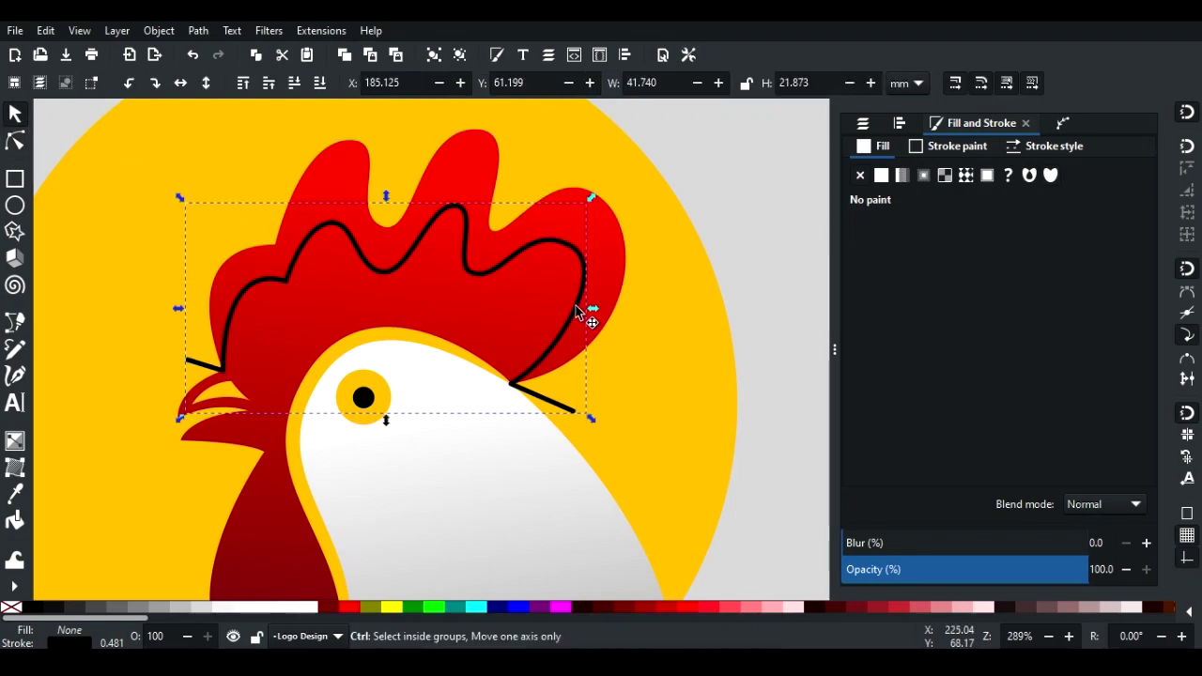
Divide the red comb along the wavy line with Path > Division.
scroll(582, 338, "down", 1, "ctrl")
left_click(507, 202, "shift")
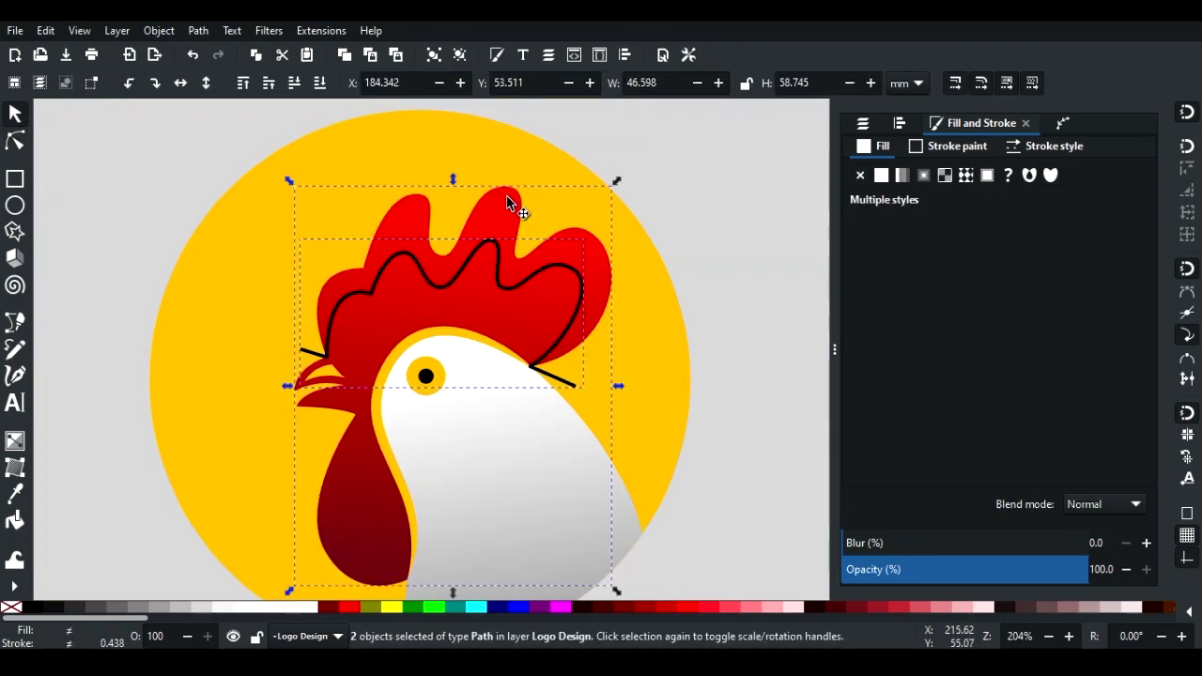
key("ctrl+z")
left_click(198, 31)
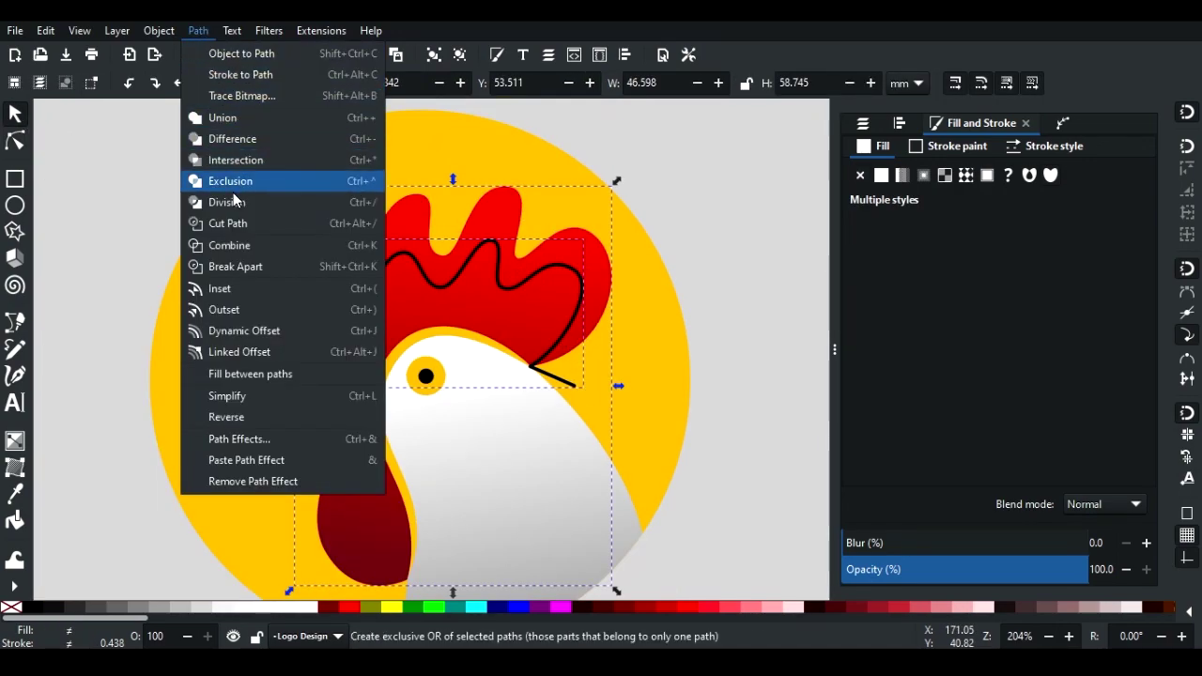
left_click(232, 201)
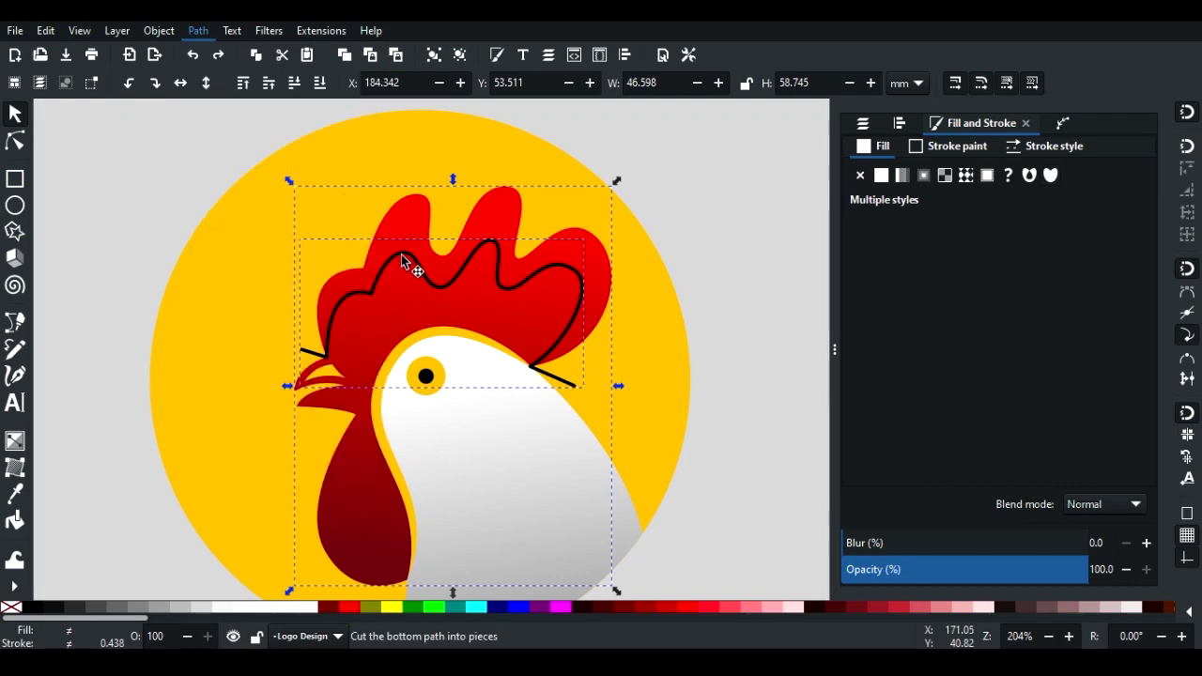
left_click(737, 336)
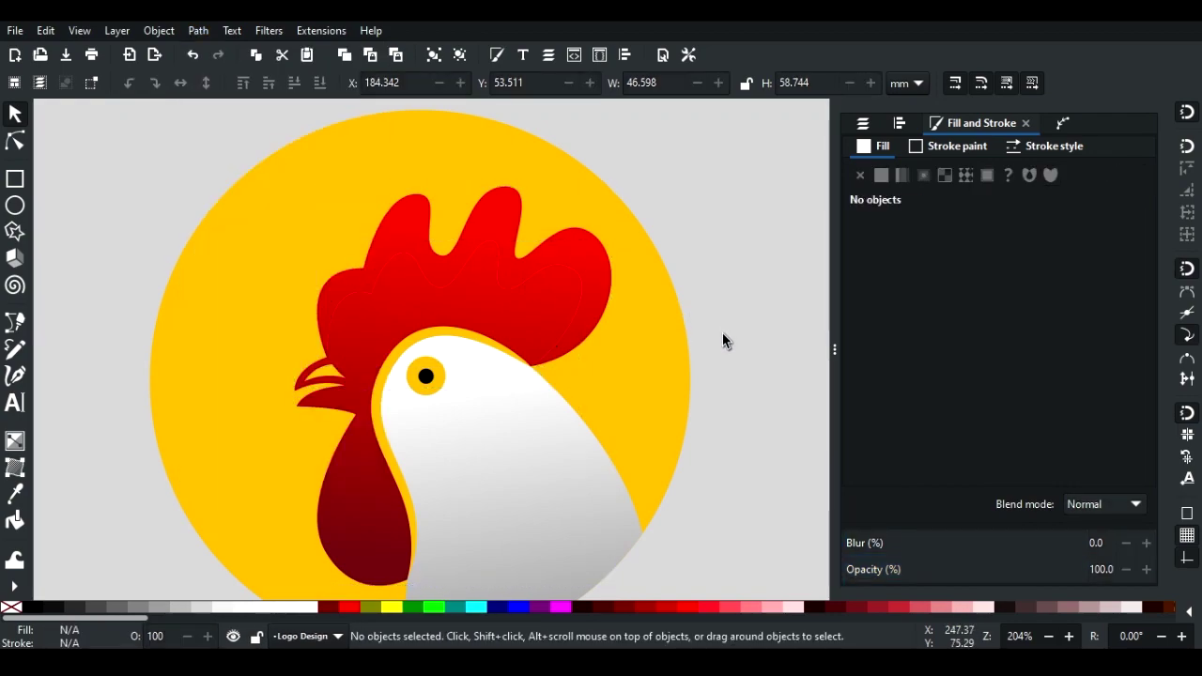
Select the separated upper comb piece and show its red gradient handles.
left_click(470, 307)
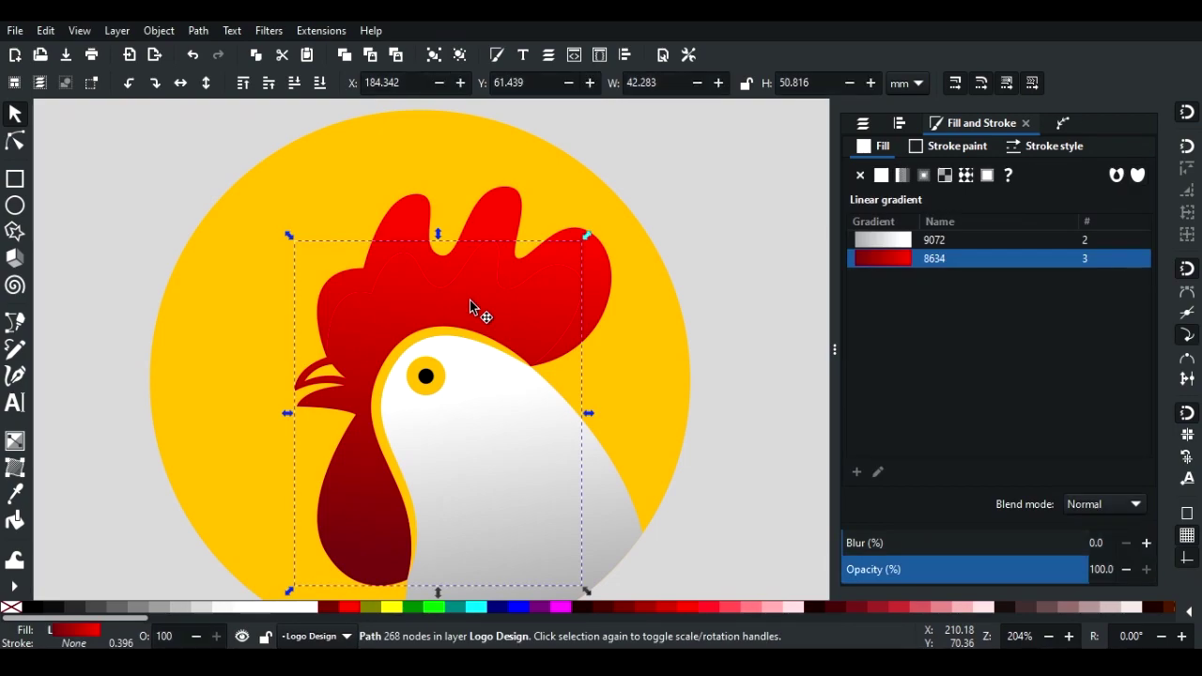
left_click(596, 258)
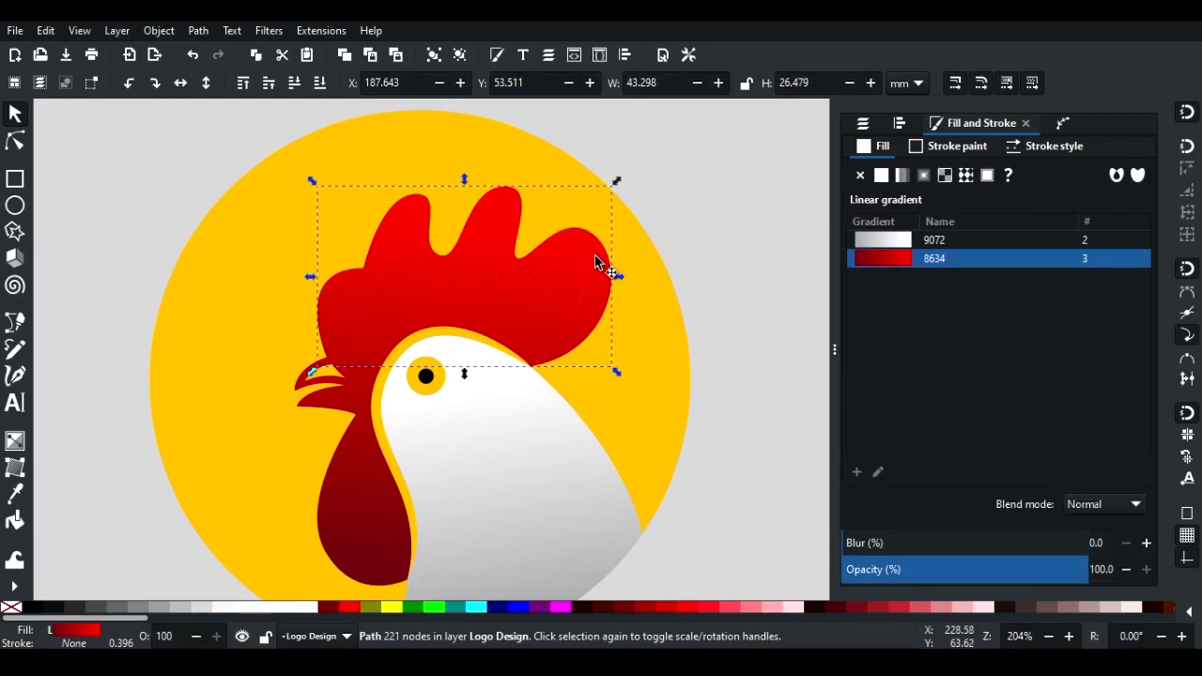
left_click(15, 442)
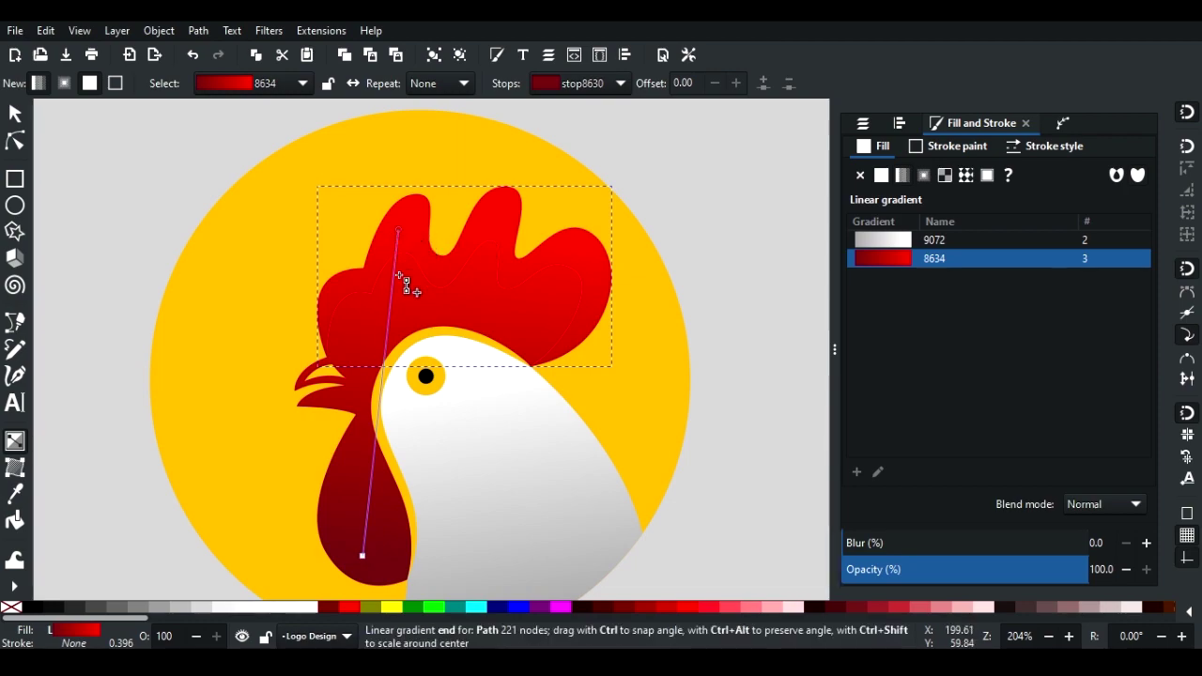